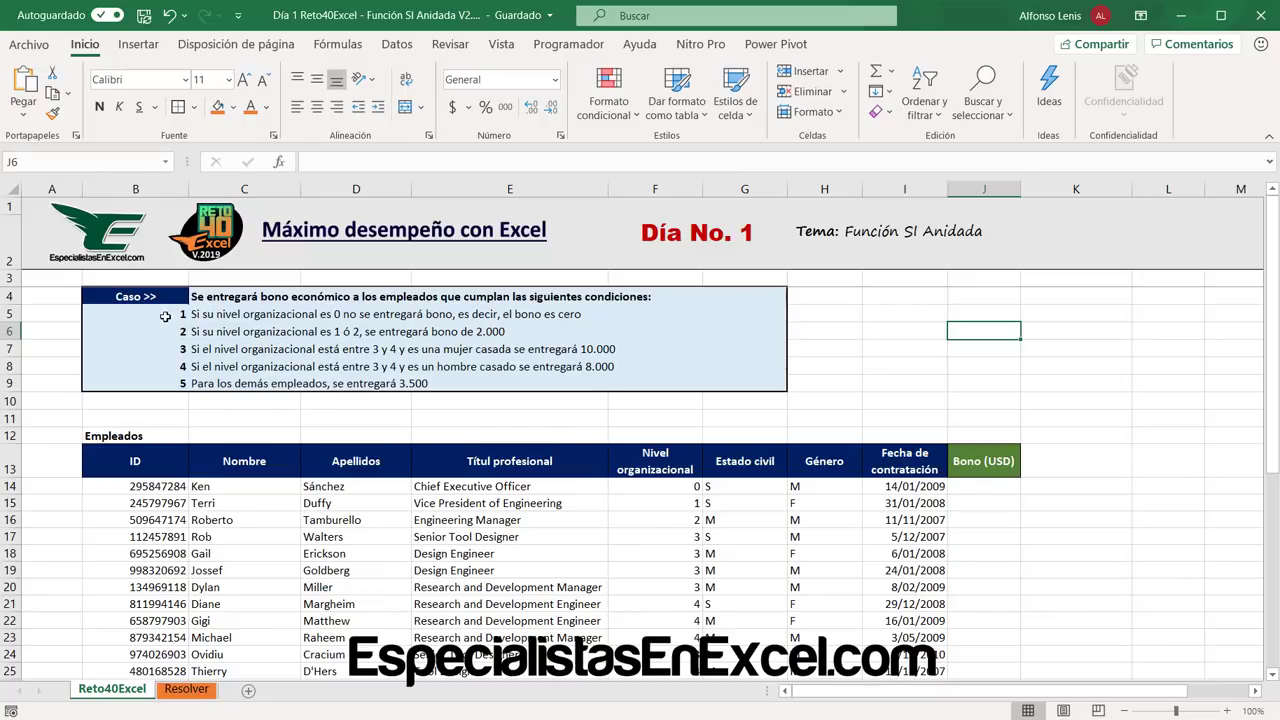
Read the case's five bonus conditions and look over the employee table and its Bono (USD) column.
{"action": "left_click", "coordinate": [165, 325]}
{"action": "left_click", "coordinate": [157, 322]}
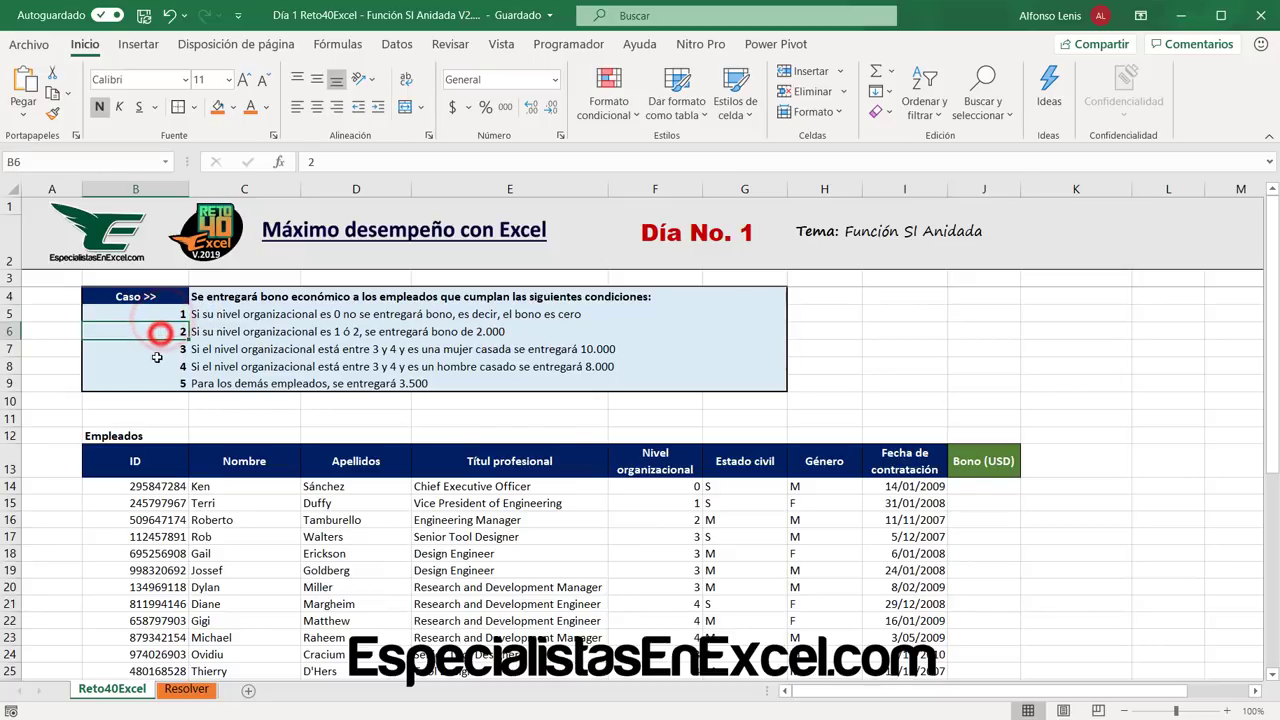
{"action": "left_click", "coordinate": [157, 362]}
{"action": "left_click", "coordinate": [163, 414]}
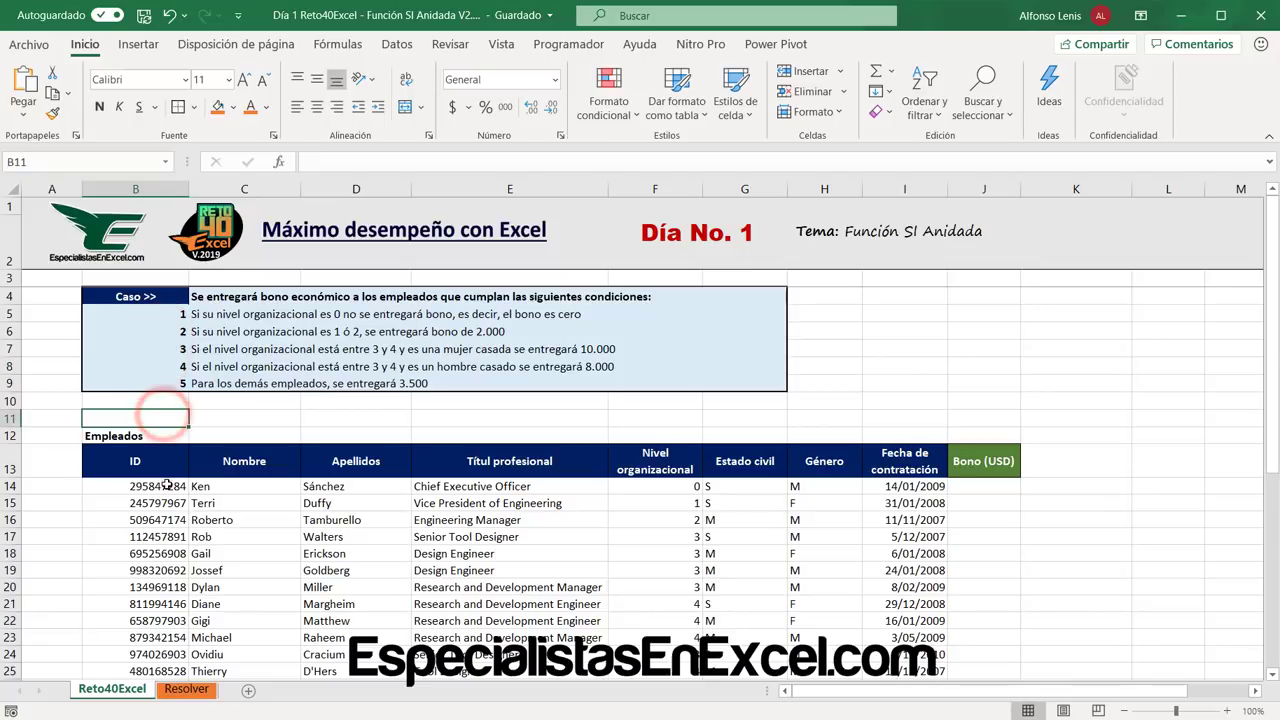
{"action": "left_click", "coordinate": [165, 485]}
{"action": "left_click", "coordinate": [591, 507]}
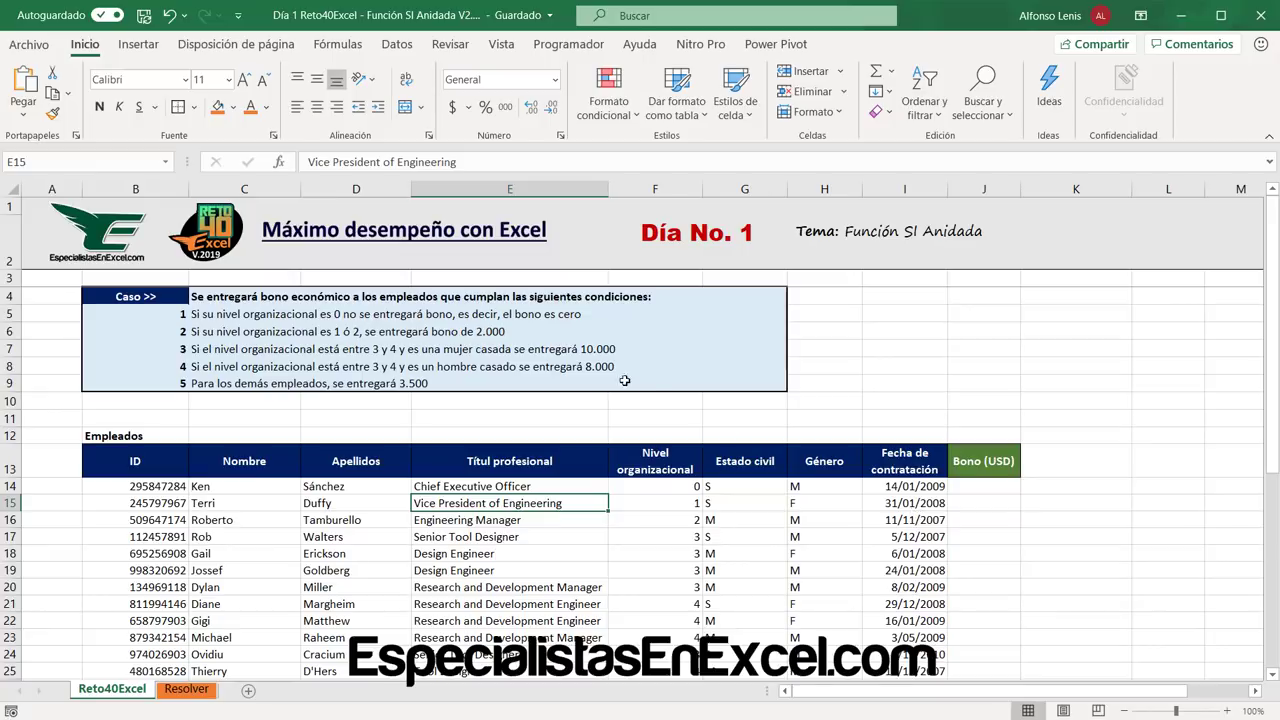
{"action": "left_click", "coordinate": [199, 297]}
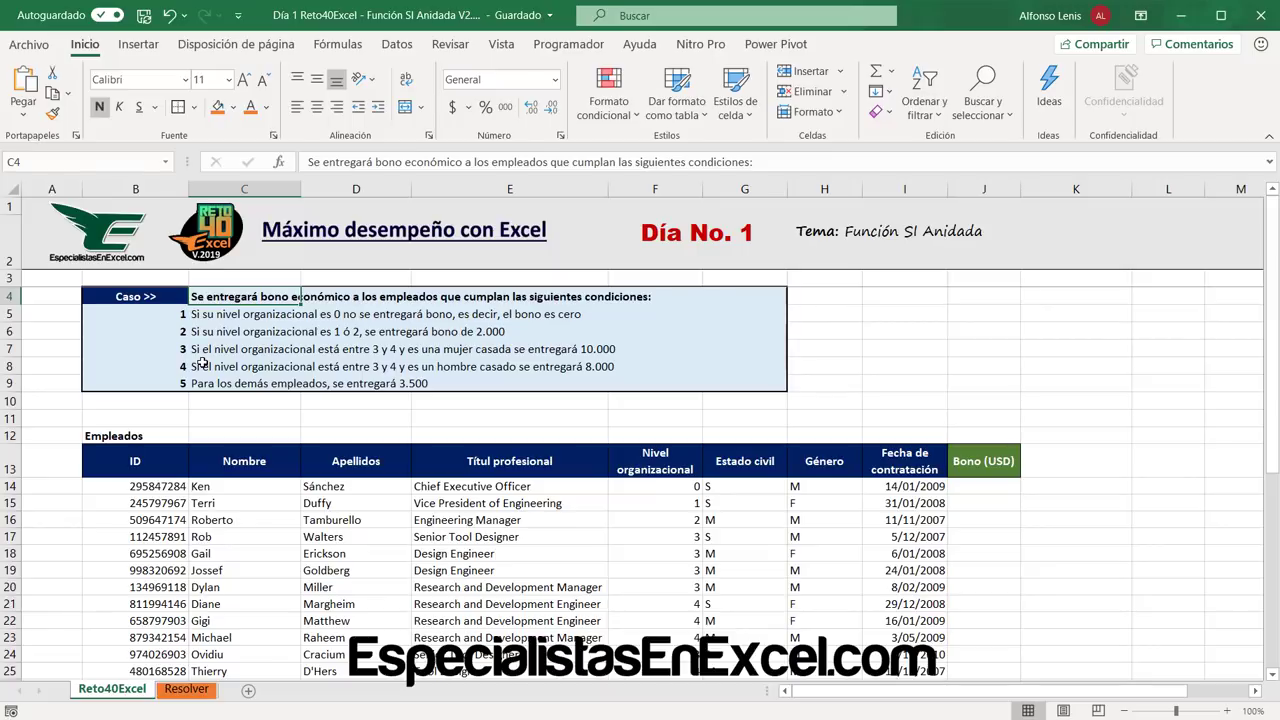
{"action": "left_click", "coordinate": [988, 500]}
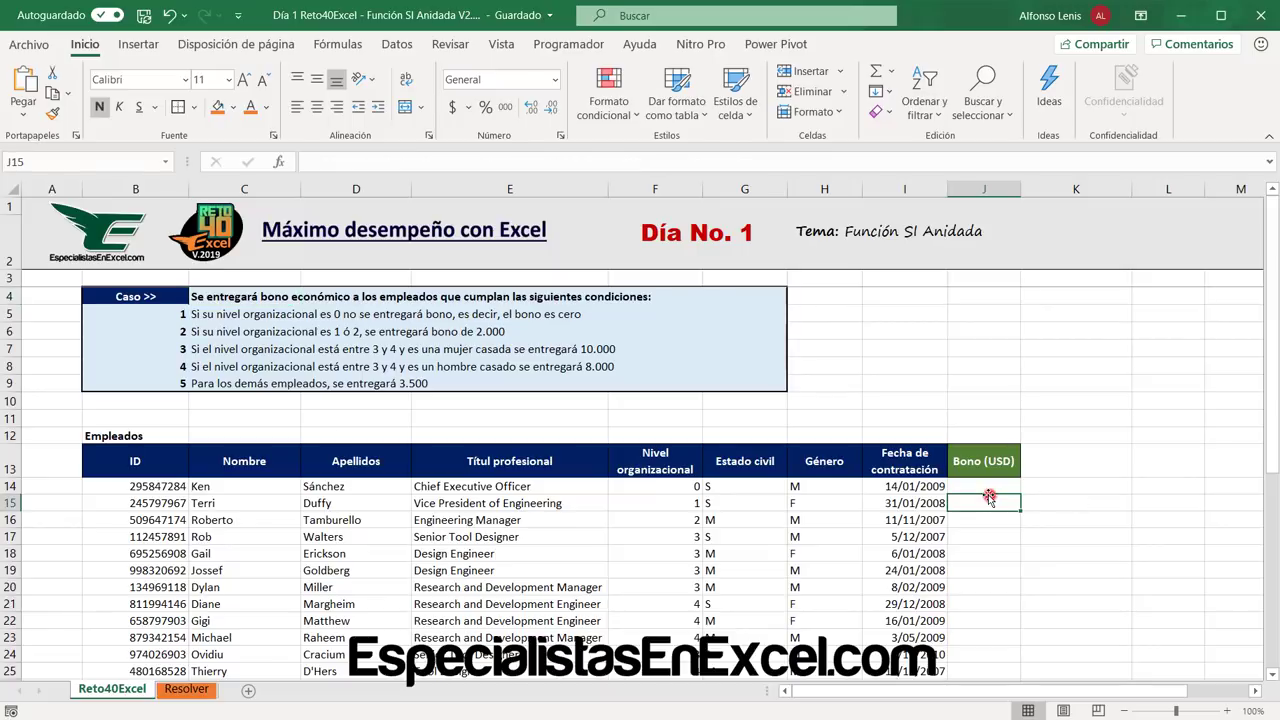
{"action": "left_click", "coordinate": [986, 515]}
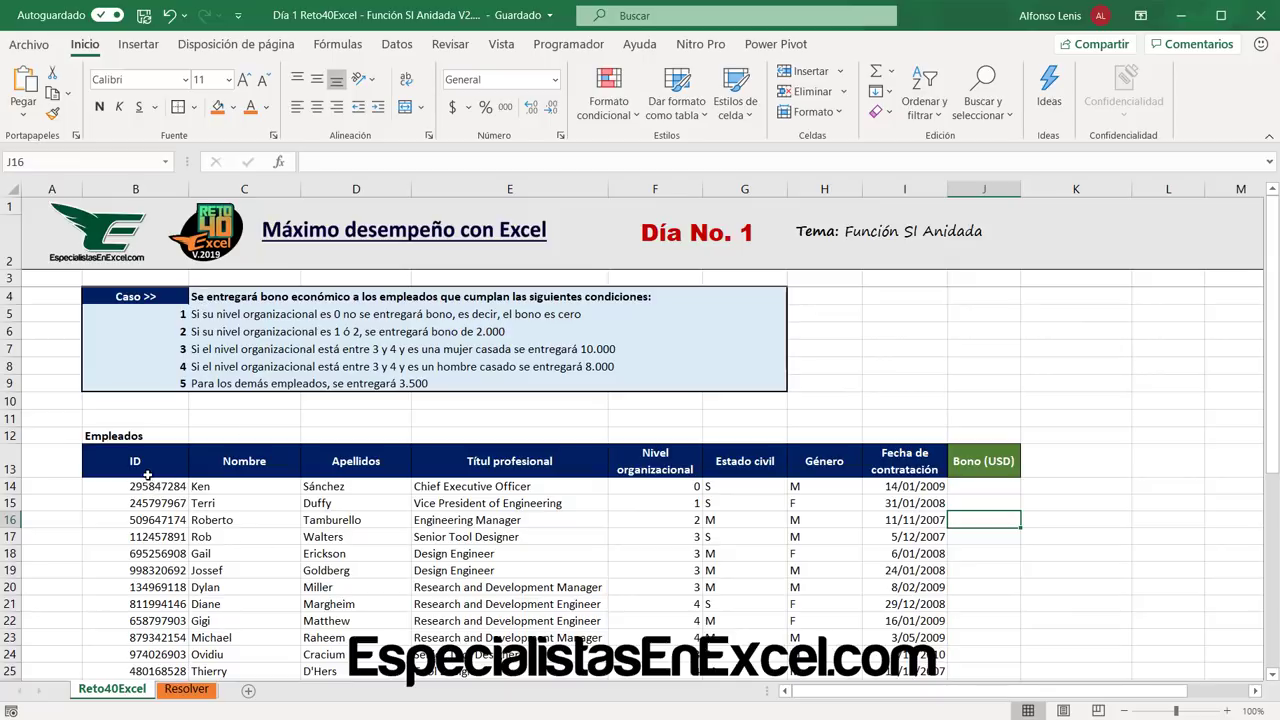
Examine the employee table's columns from ID through Fecha de contratación, including Nivel organizacional, Estado civil and Género.
{"action": "left_click_drag", "start_coordinate": [148, 480], "coordinate": [150, 538]}
{"action": "left_click", "coordinate": [254, 489]}
{"action": "left_click_drag", "start_coordinate": [263, 517], "coordinate": [250, 555]}
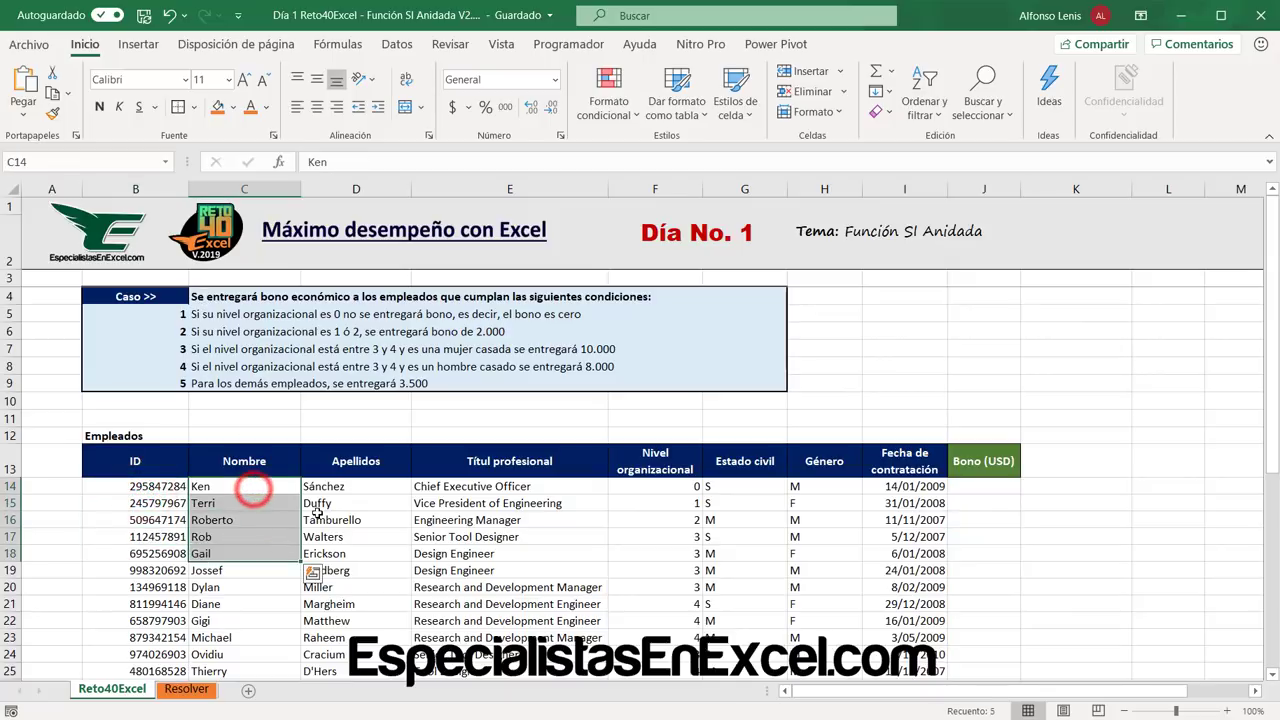
{"action": "left_click_drag", "start_coordinate": [357, 486], "coordinate": [357, 570]}
{"action": "left_click", "coordinate": [490, 490]}
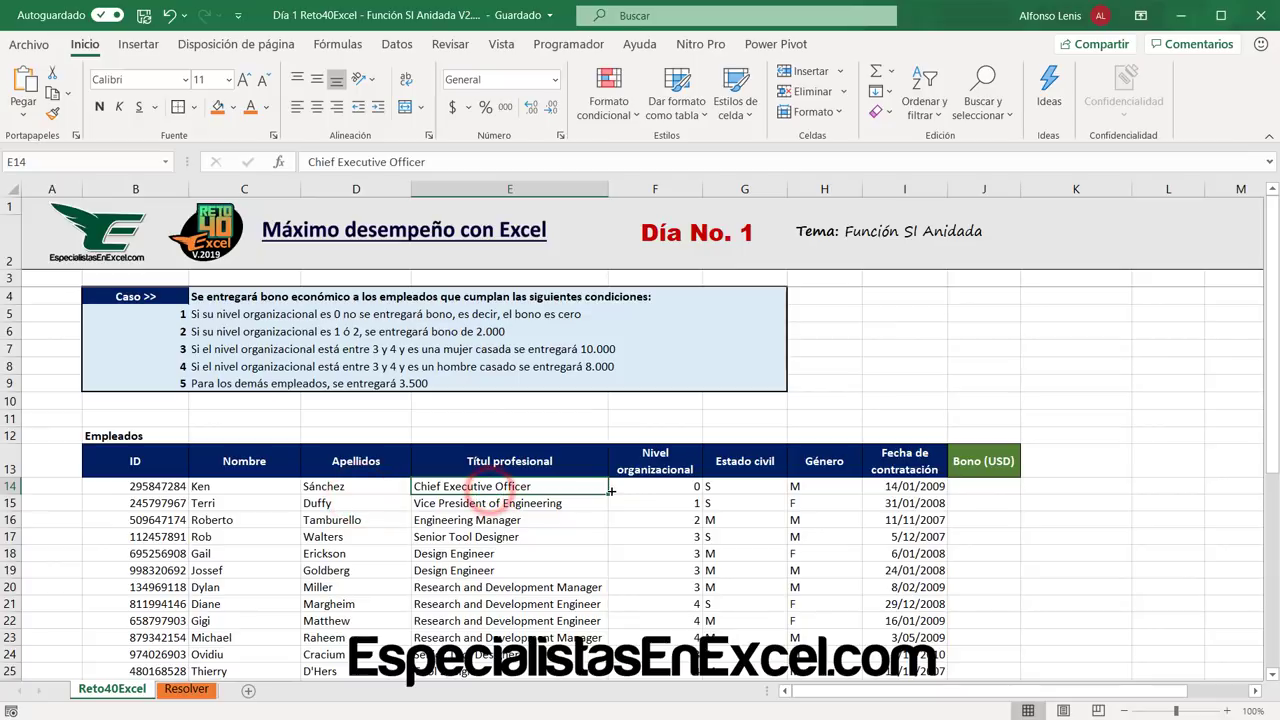
{"action": "left_click", "coordinate": [642, 489]}
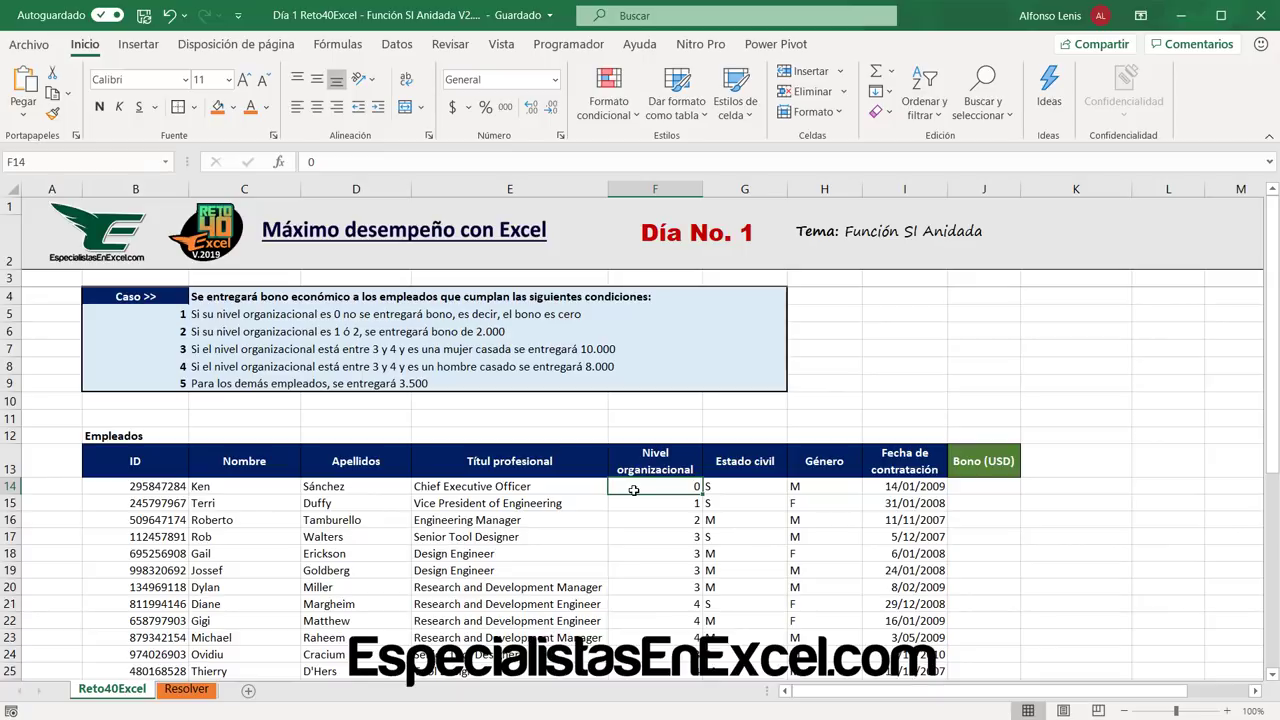
{"action": "left_click", "coordinate": [724, 486]}
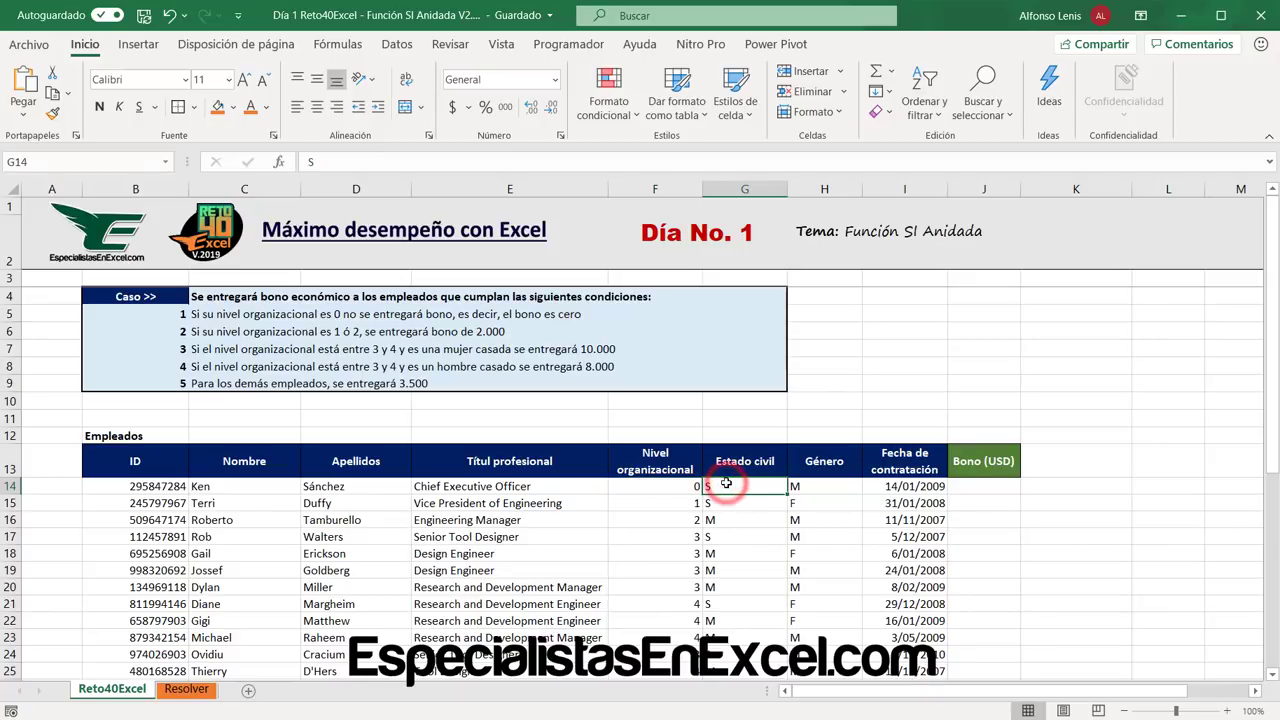
{"action": "left_click", "coordinate": [722, 486]}
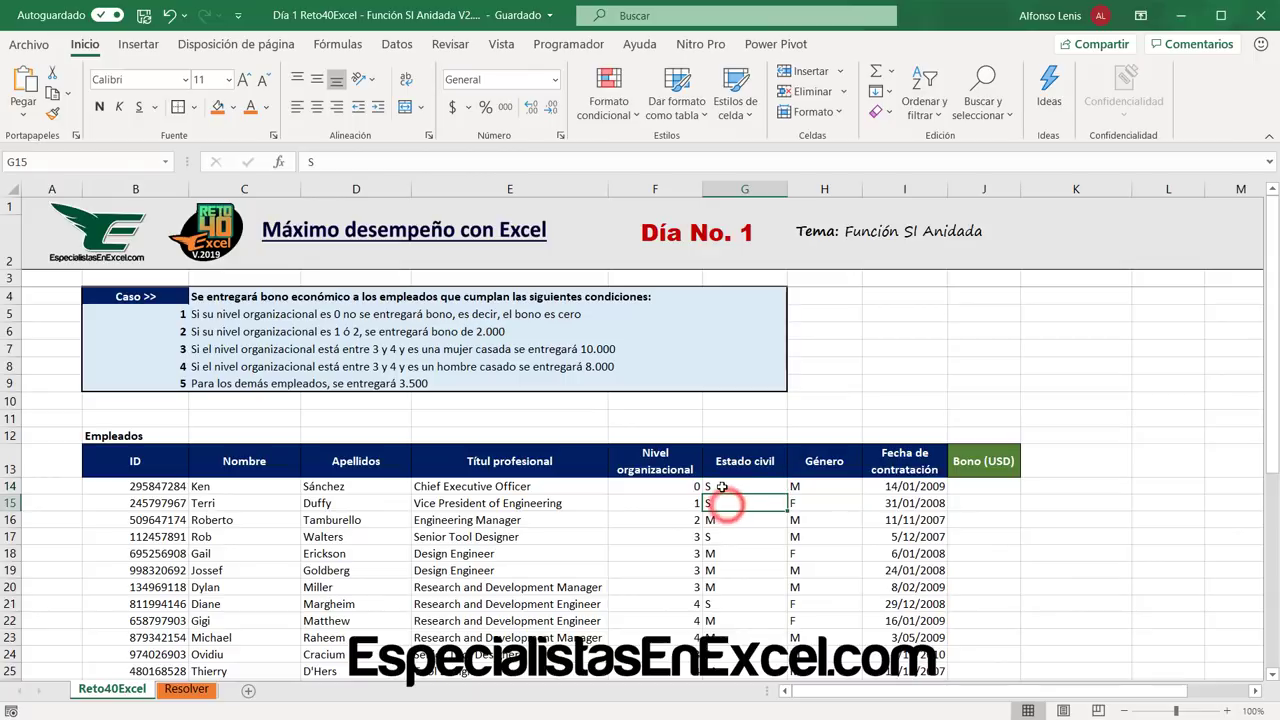
{"action": "left_click", "coordinate": [725, 520]}
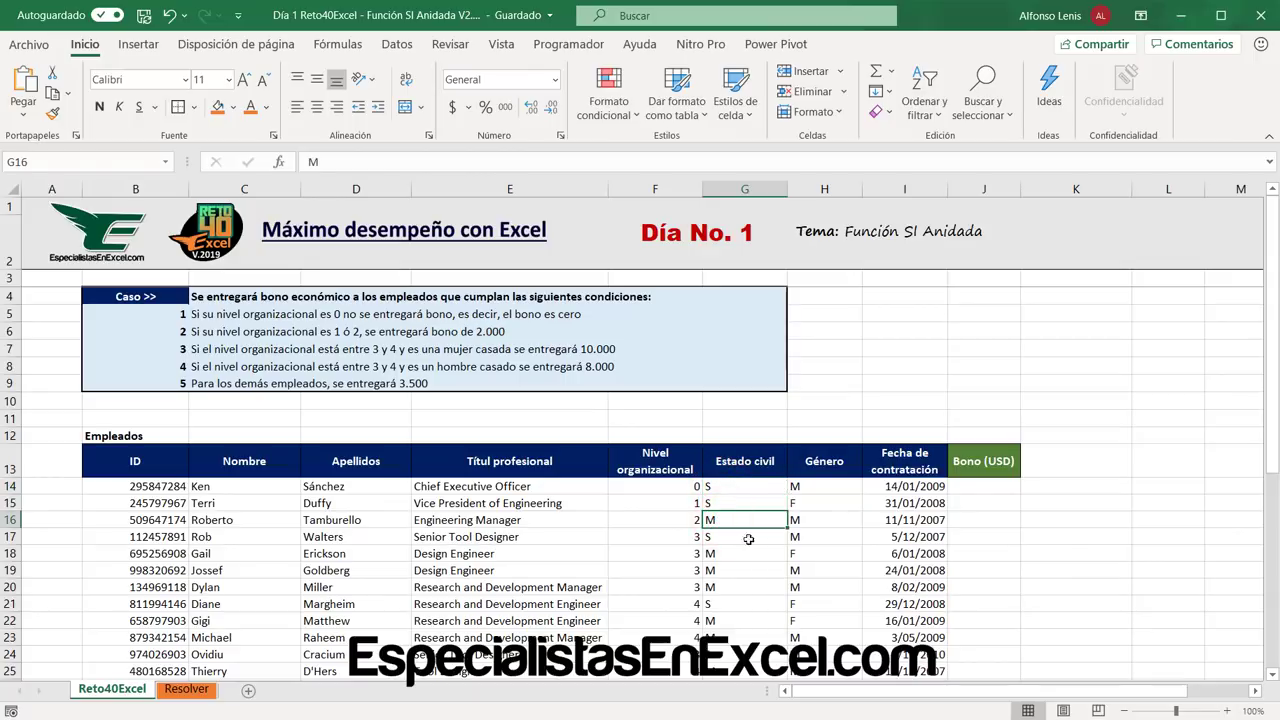
{"action": "left_click", "coordinate": [813, 486]}
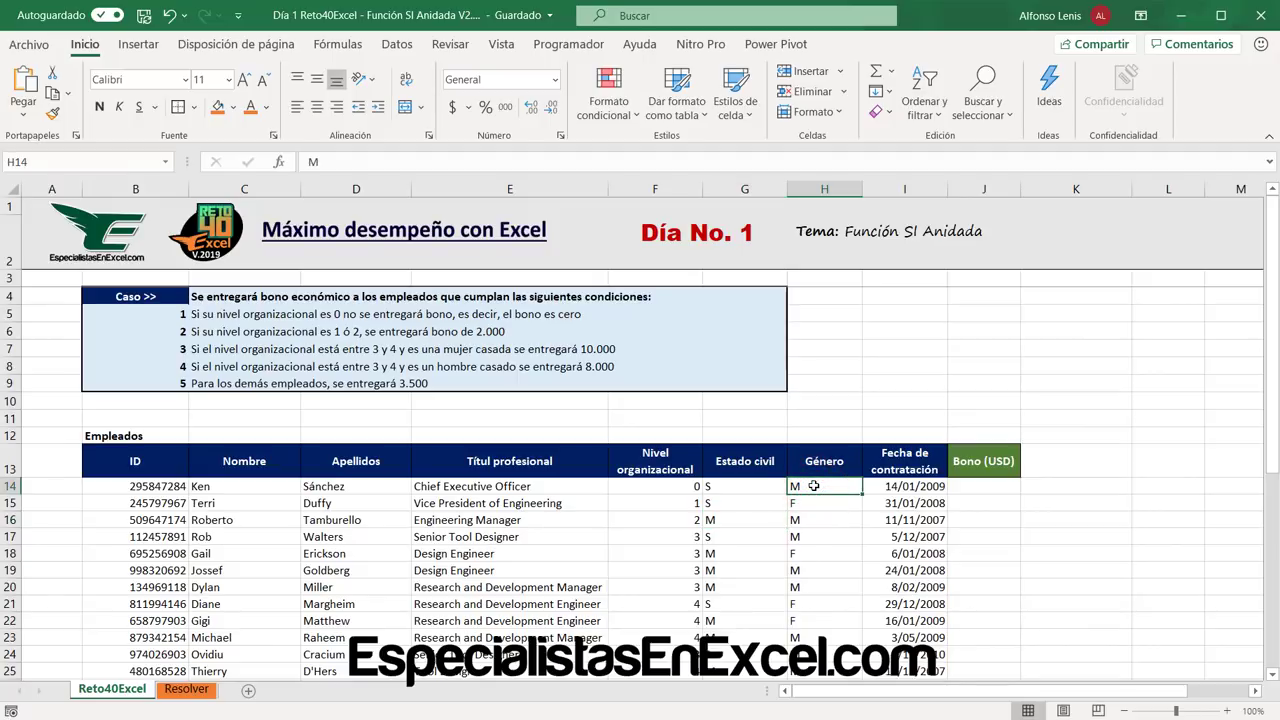
{"action": "left_click", "coordinate": [807, 502]}
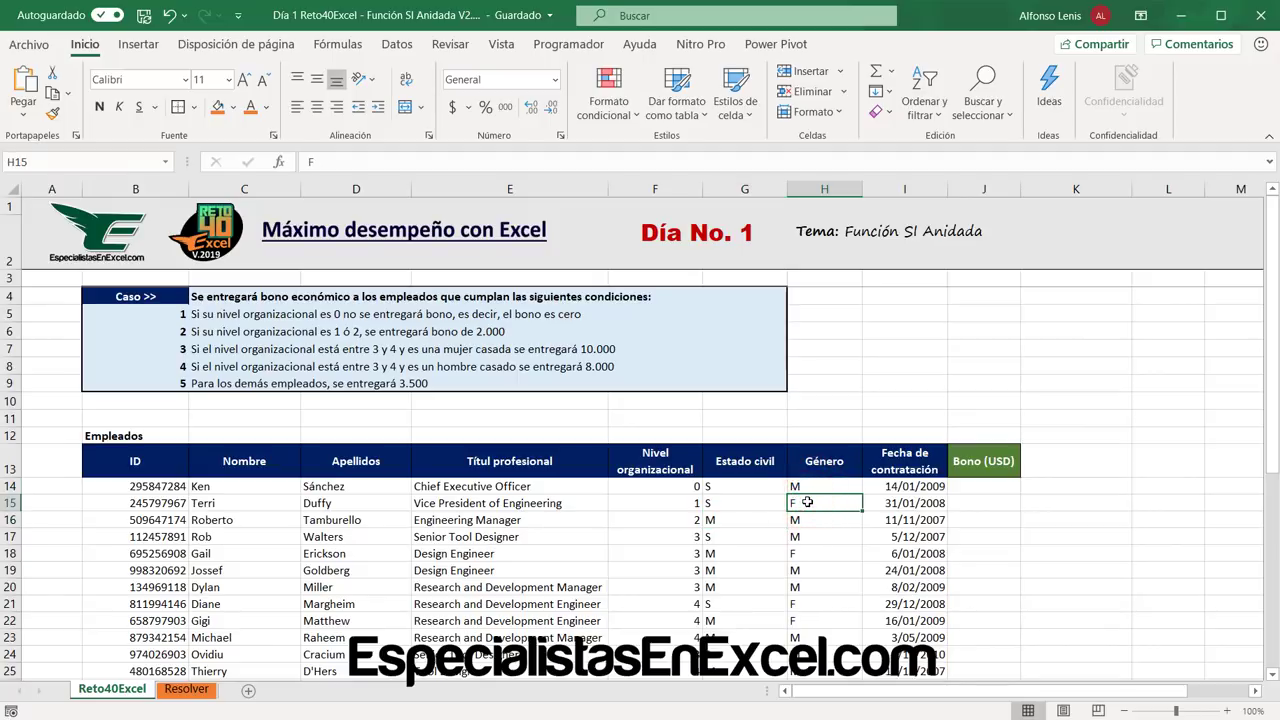
{"action": "left_click", "coordinate": [908, 488]}
{"action": "left_click", "coordinate": [912, 535]}
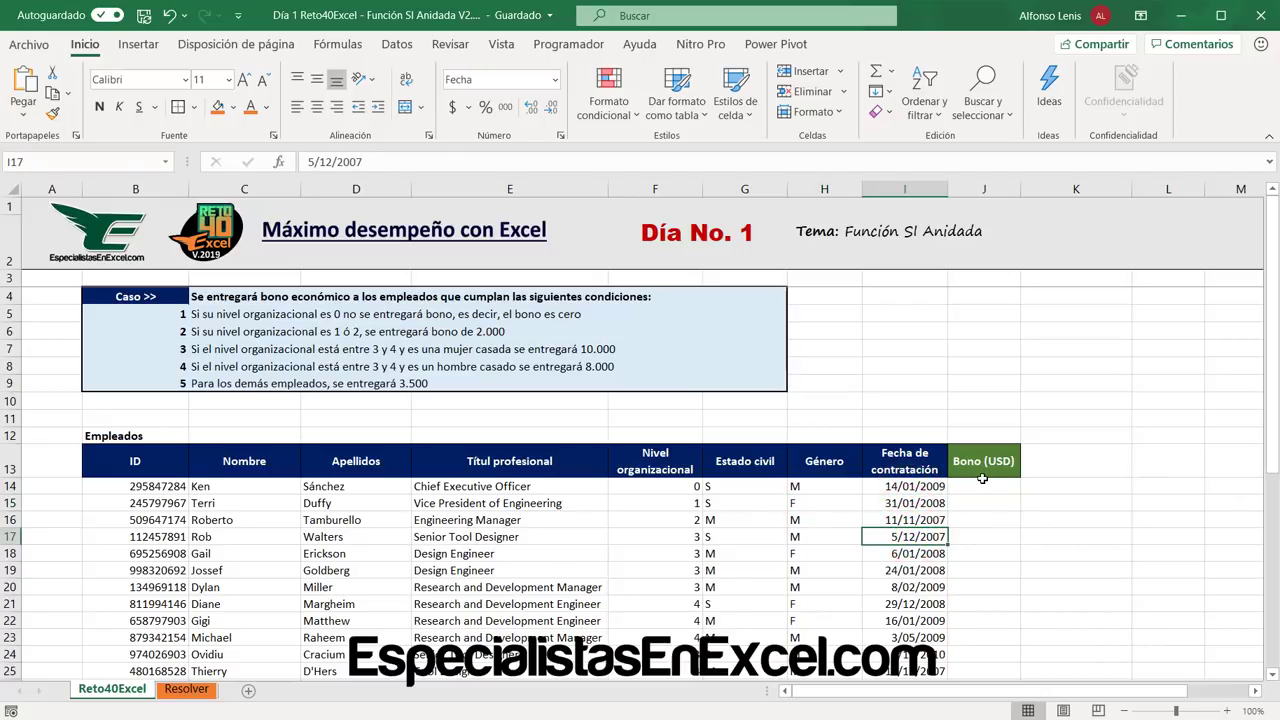
Review bonus conditions 1 to 4 and relate them to the first employee's Nivel organizacional.
{"action": "left_click", "coordinate": [197, 315]}
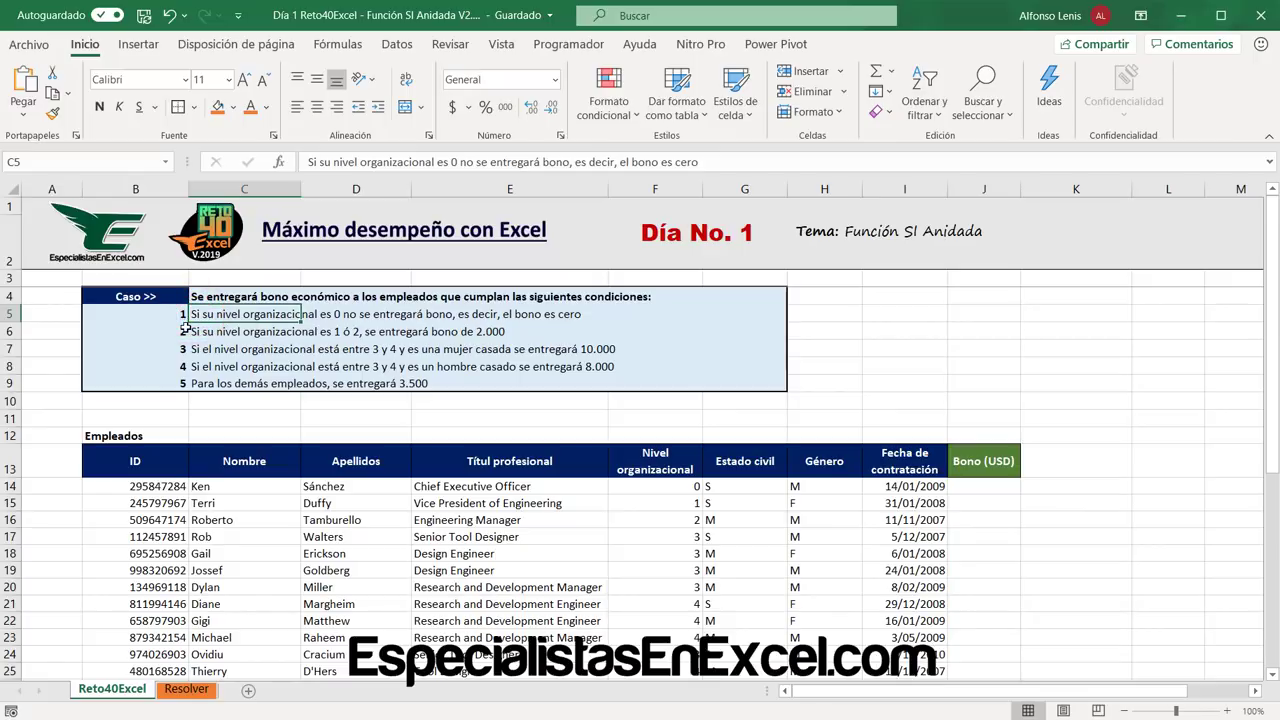
{"action": "left_click", "coordinate": [179, 403]}
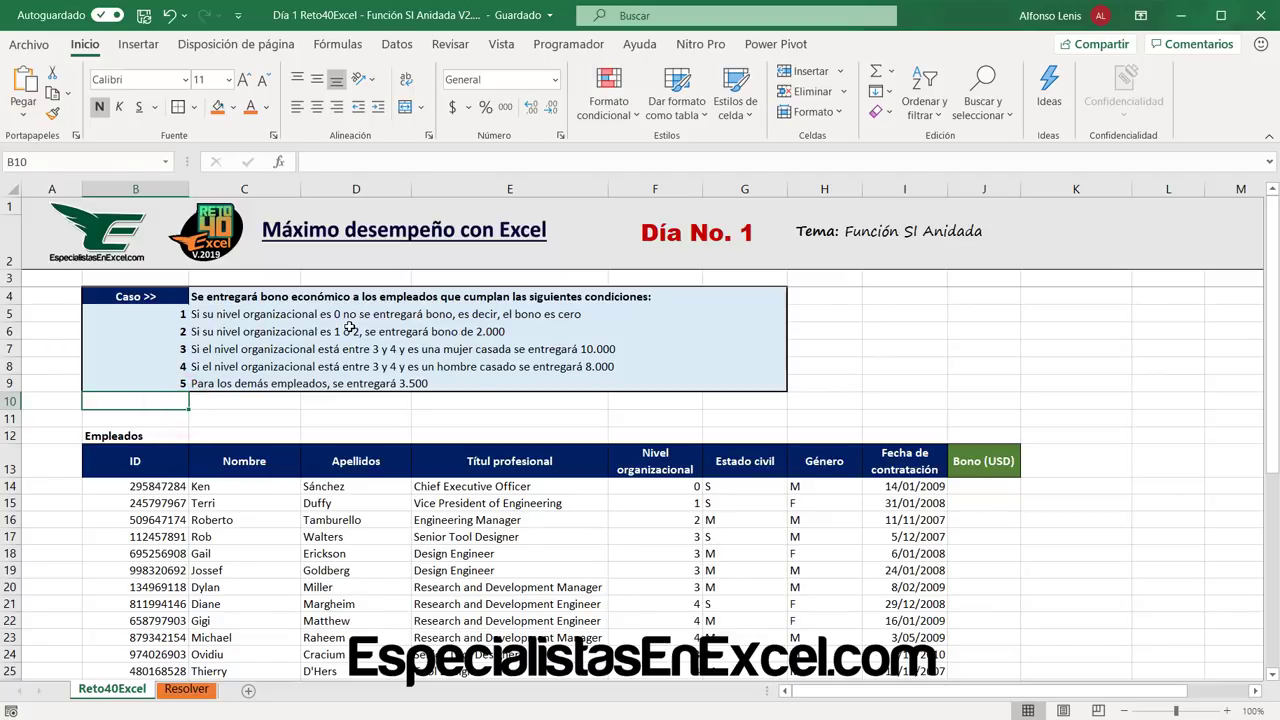
{"action": "left_click", "coordinate": [658, 487]}
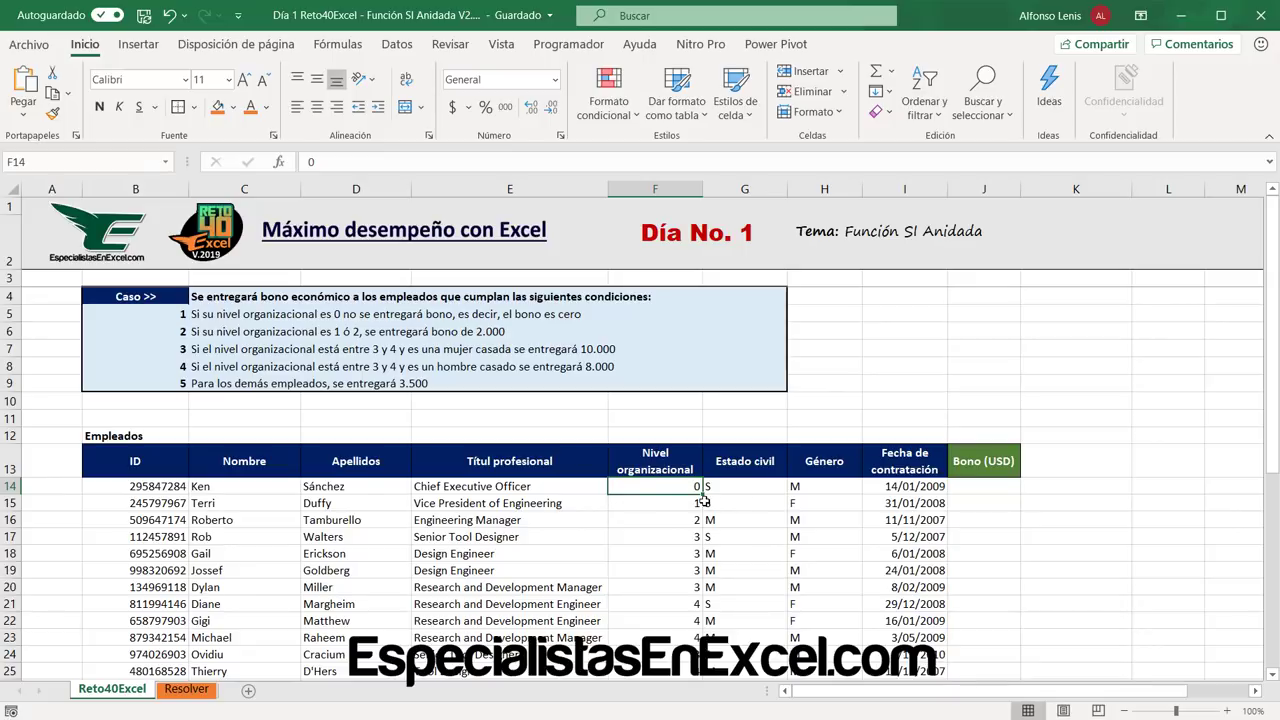
{"action": "left_click", "coordinate": [204, 315]}
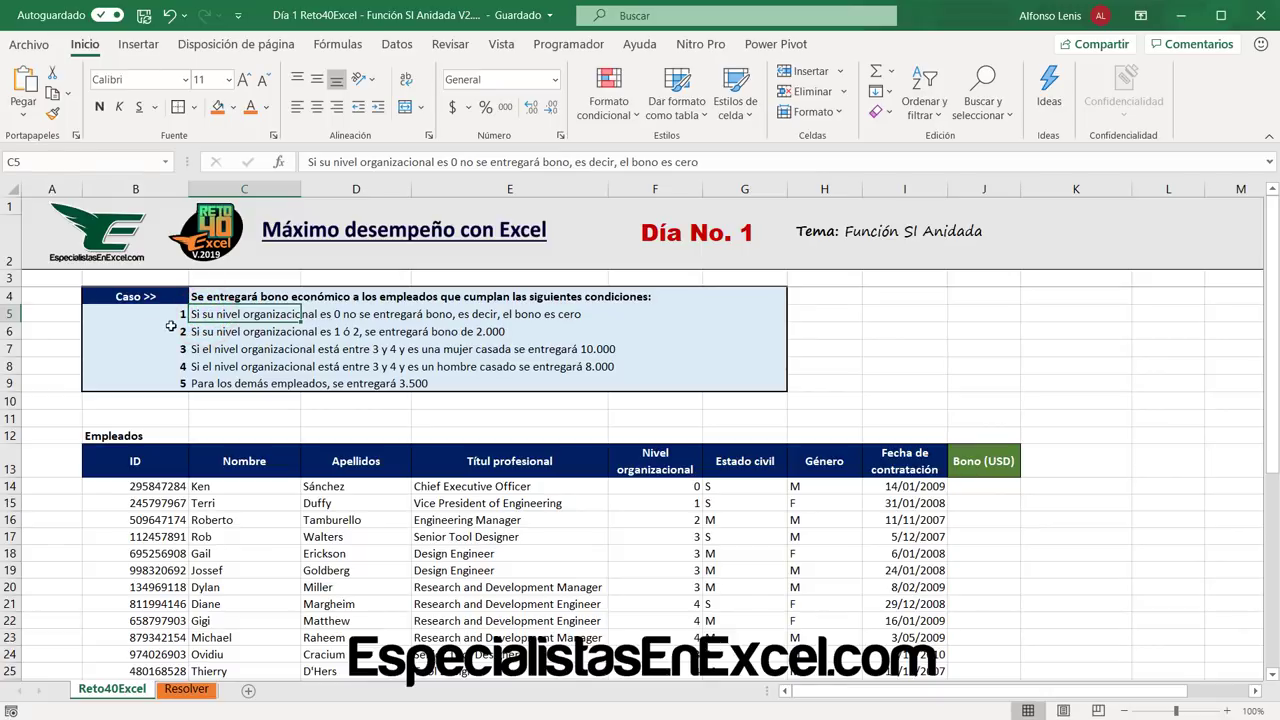
{"action": "left_click", "coordinate": [202, 333]}
{"action": "left_click", "coordinate": [202, 346]}
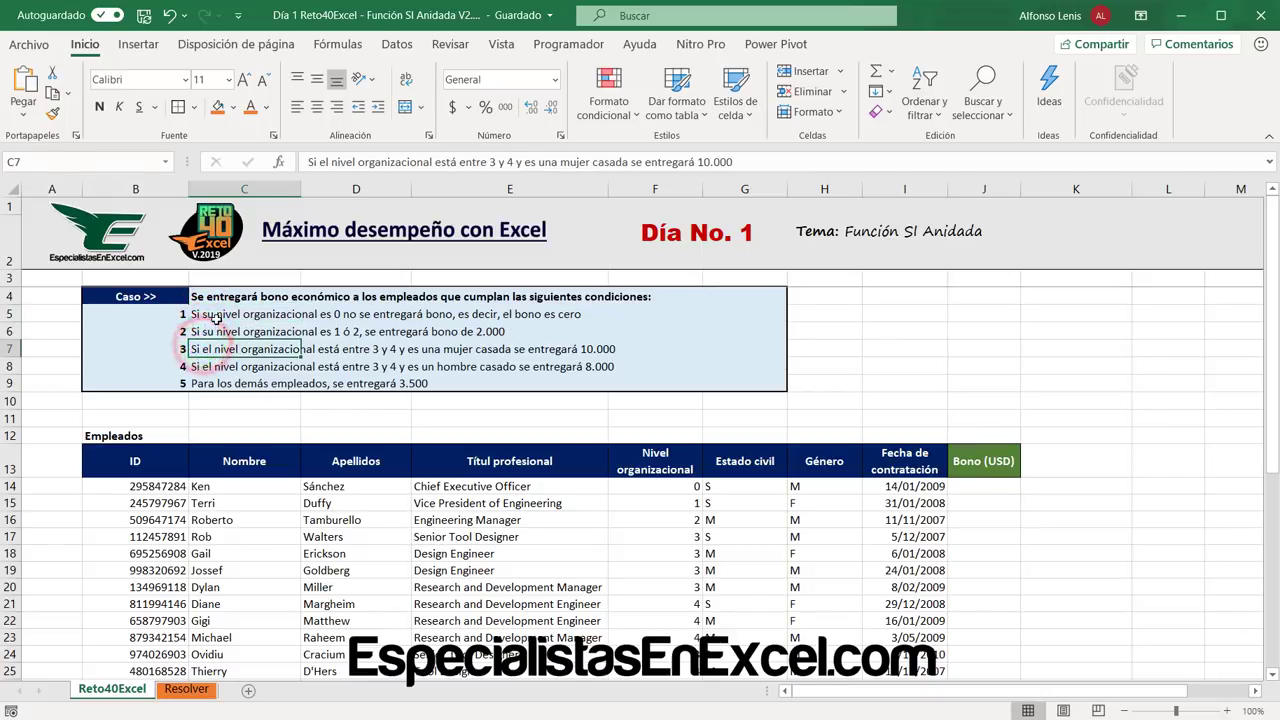
{"action": "left_click", "coordinate": [206, 328]}
{"action": "left_click", "coordinate": [203, 314]}
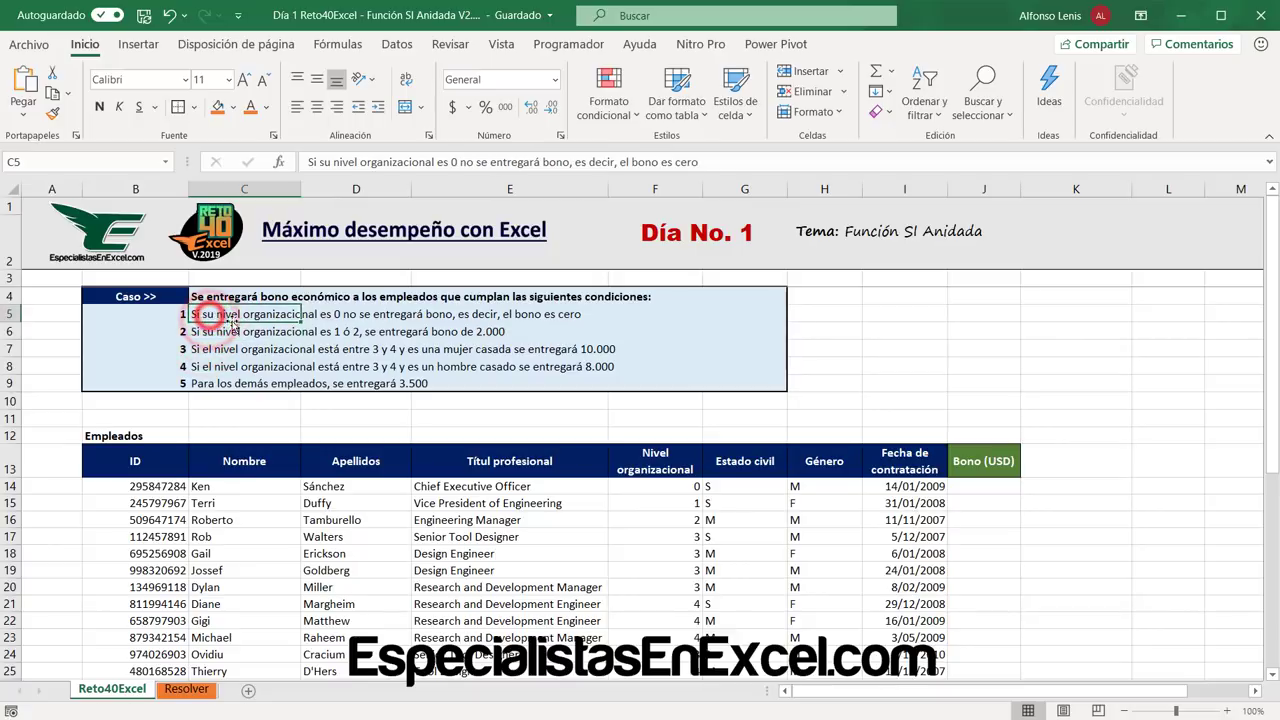
{"action": "left_click", "coordinate": [204, 366]}
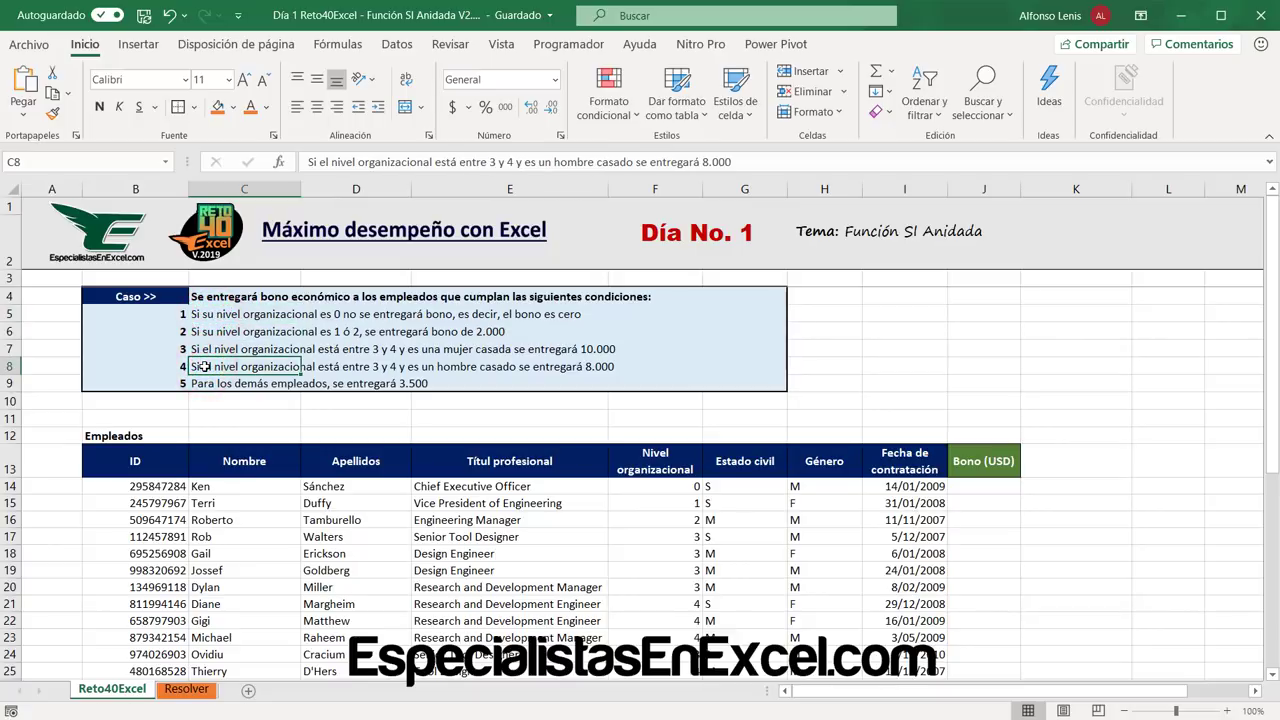
{"action": "left_click", "coordinate": [204, 314]}
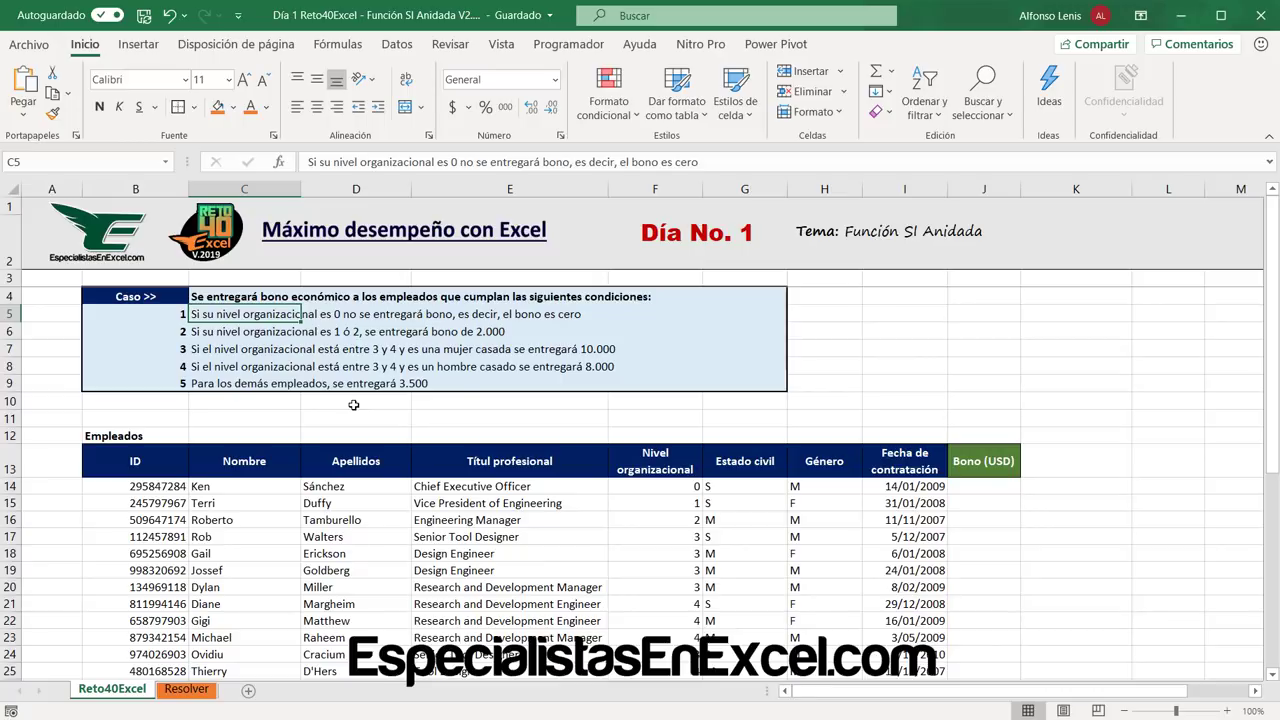
Widen the Bono (USD) column and enlarge the formula bar to several lines with cell J14 open for editing.
{"action": "left_click", "coordinate": [984, 486]}
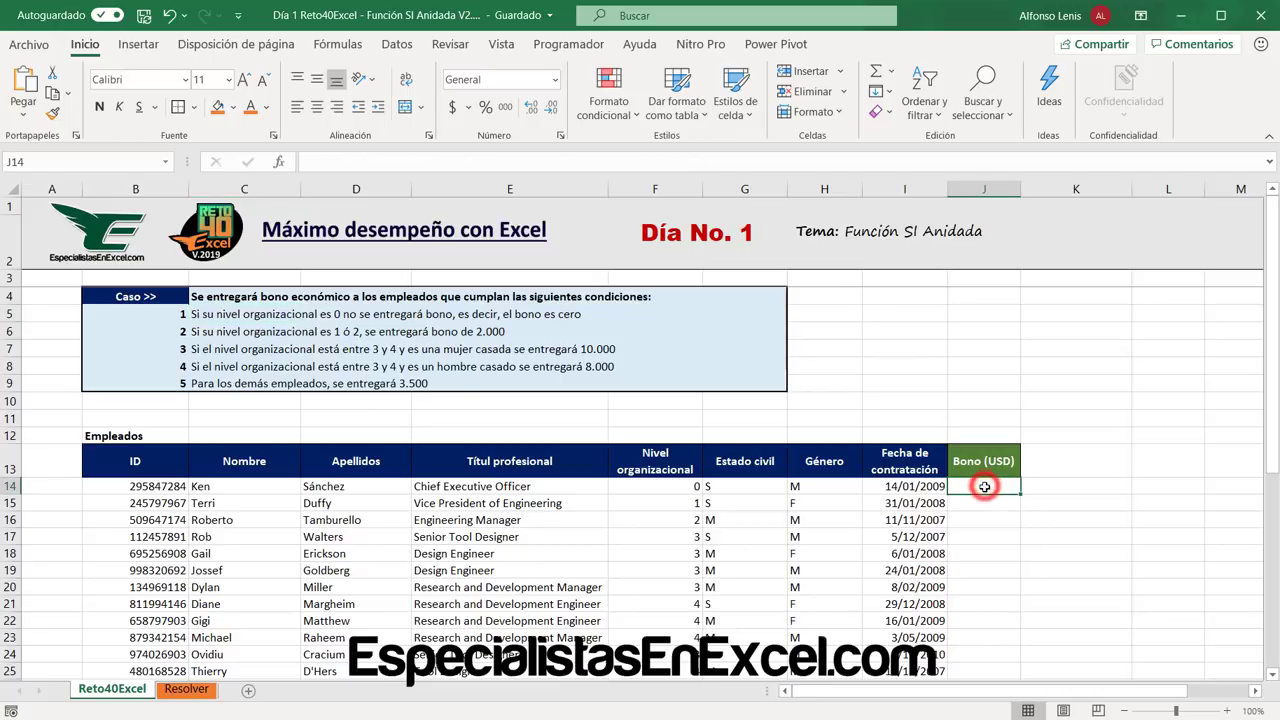
{"action": "left_click_drag", "start_coordinate": [1021, 190], "coordinate": [1060, 201]}
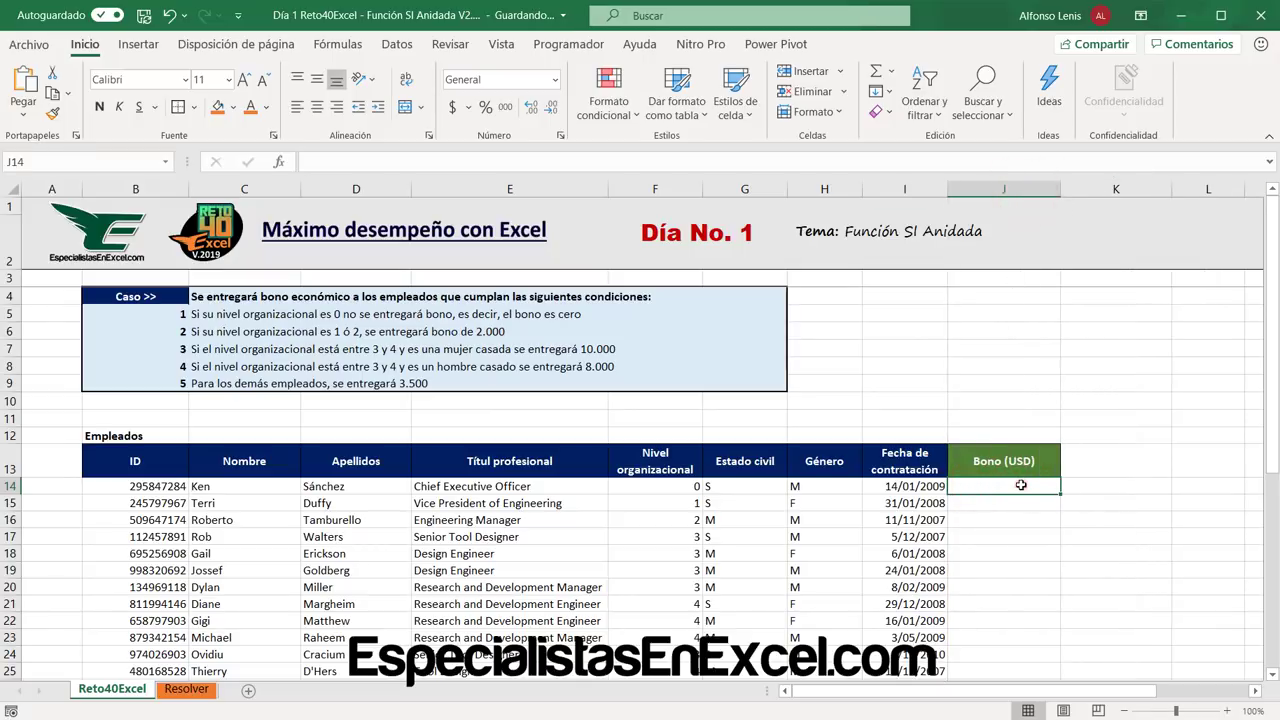
{"action": "left_click", "coordinate": [1021, 485]}
{"action": "left_click", "coordinate": [331, 160]}
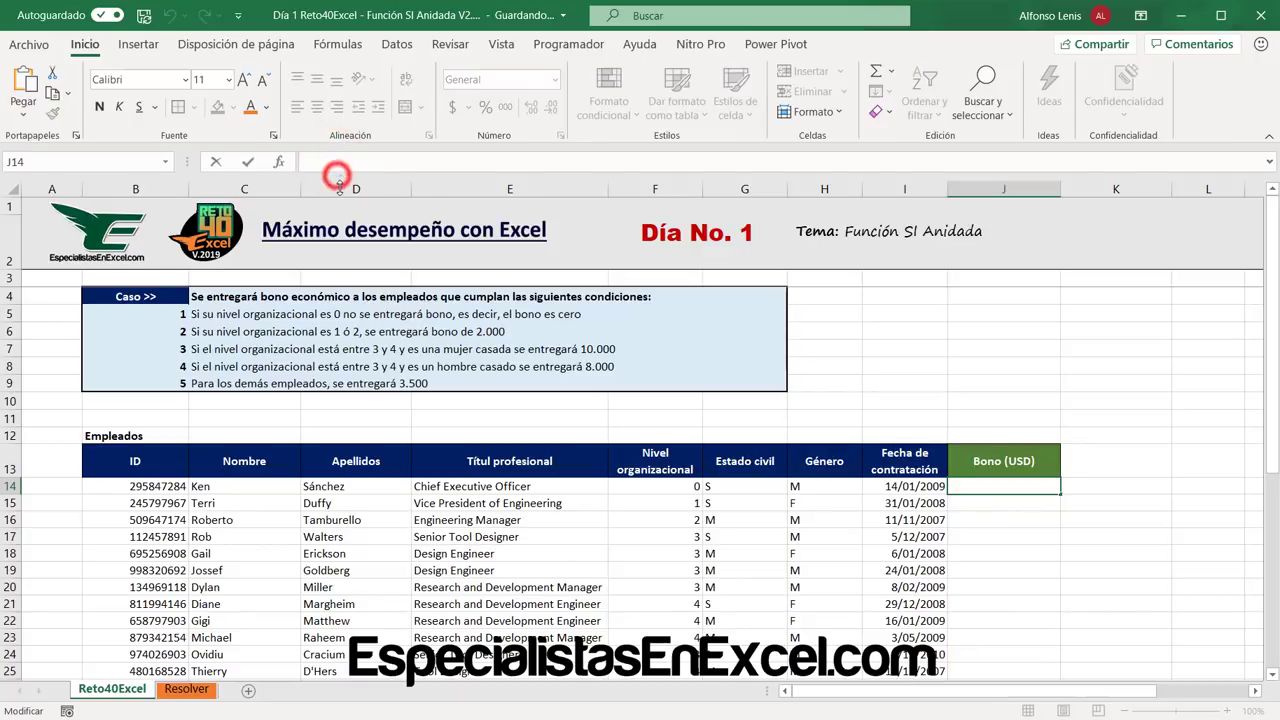
{"action": "double_click", "coordinate": [338, 187]}
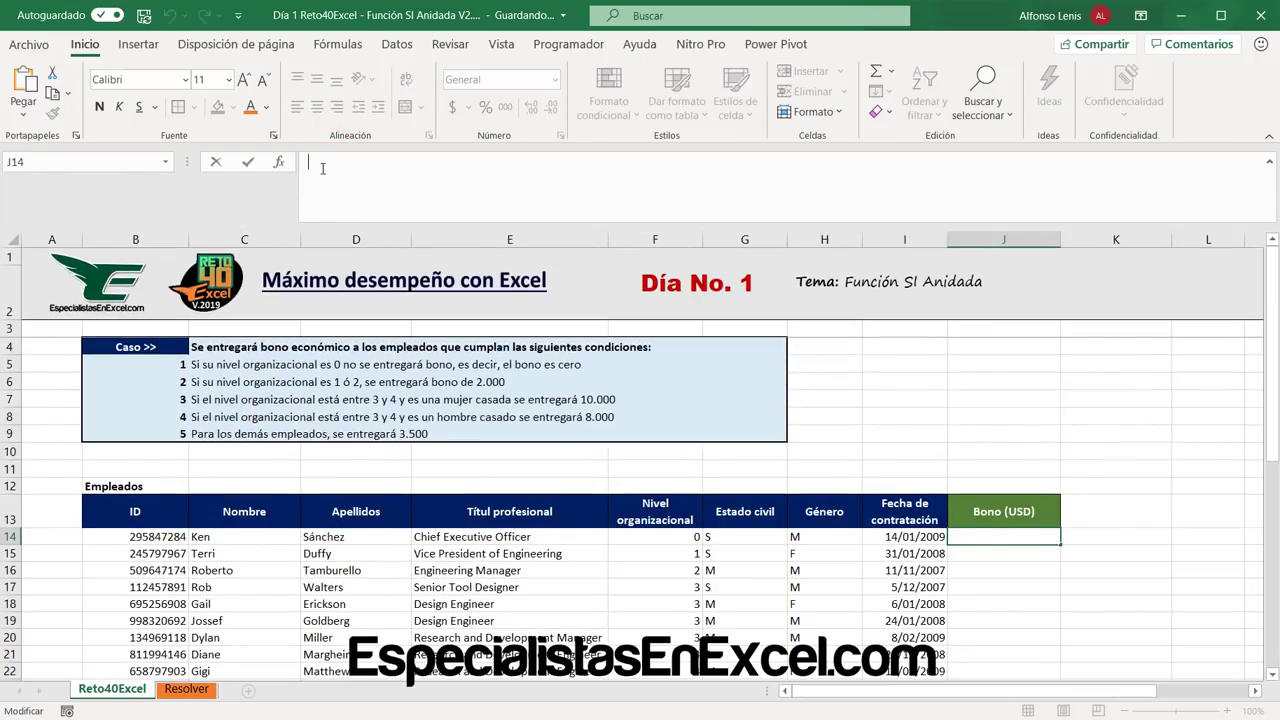
Begin a SI formula in J14 that tests whether F14=0 and returns 0 when true.
{"action": "left_click", "coordinate": [322, 168]}
{"action": "type", "text": "="}
{"action": "type", "text": "SI"}
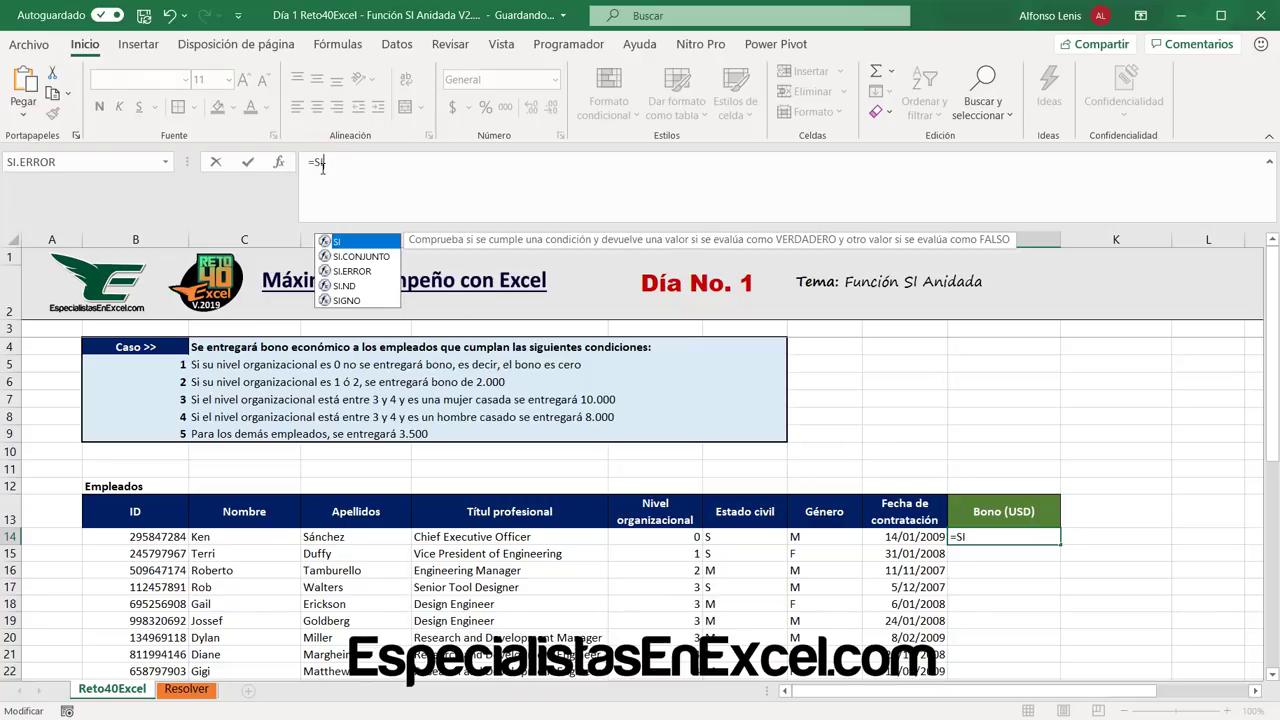
{"action": "type", "text": "("}
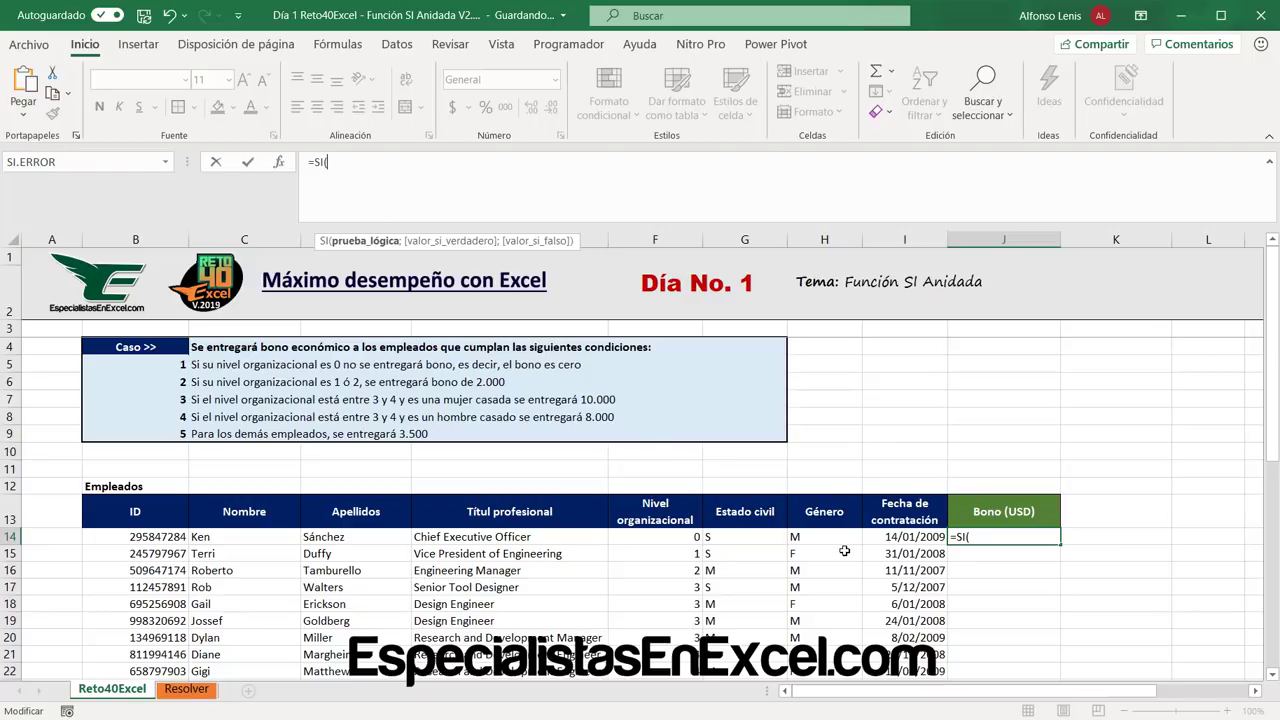
{"action": "left_click", "coordinate": [660, 540]}
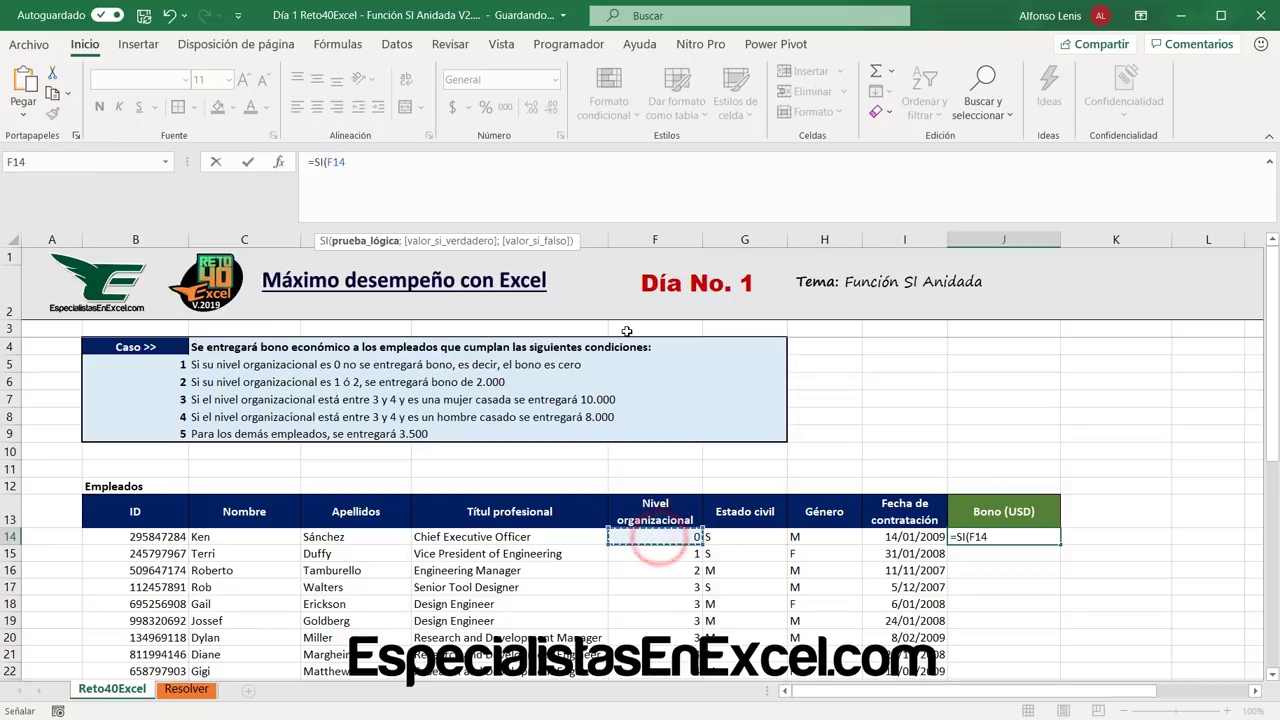
{"action": "type", "text": "="}
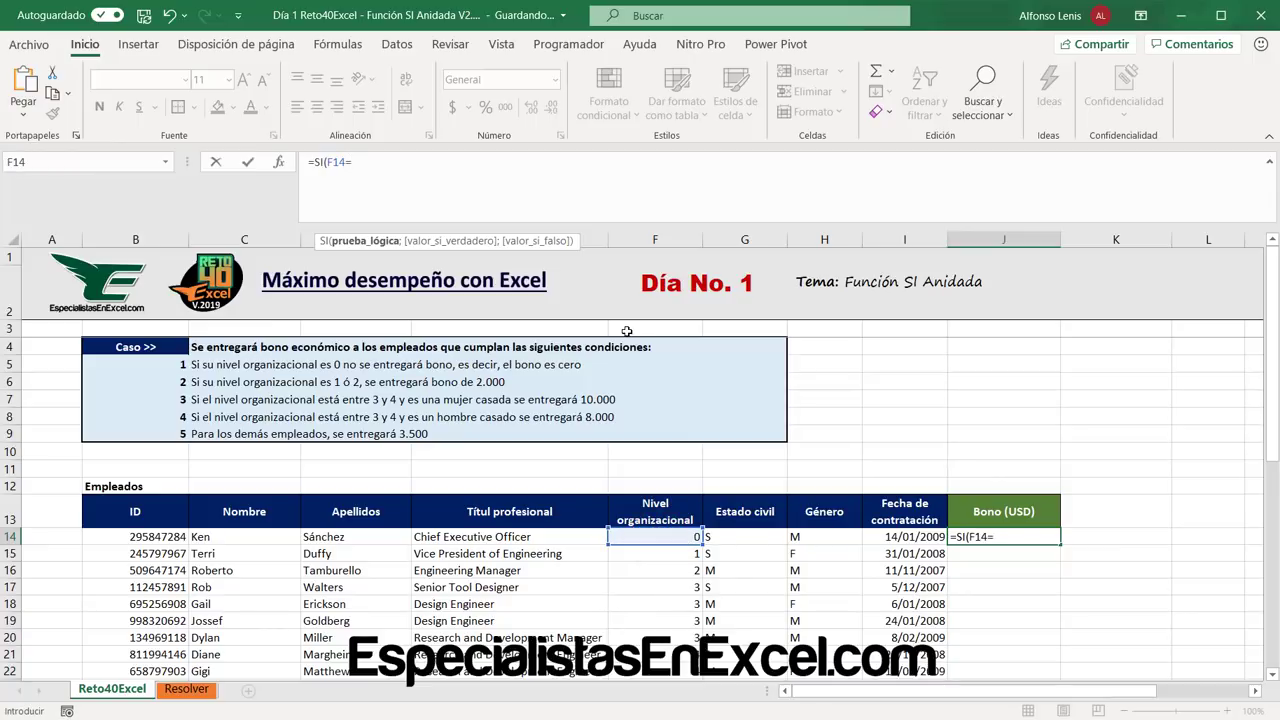
{"action": "type", "text": "0;"}
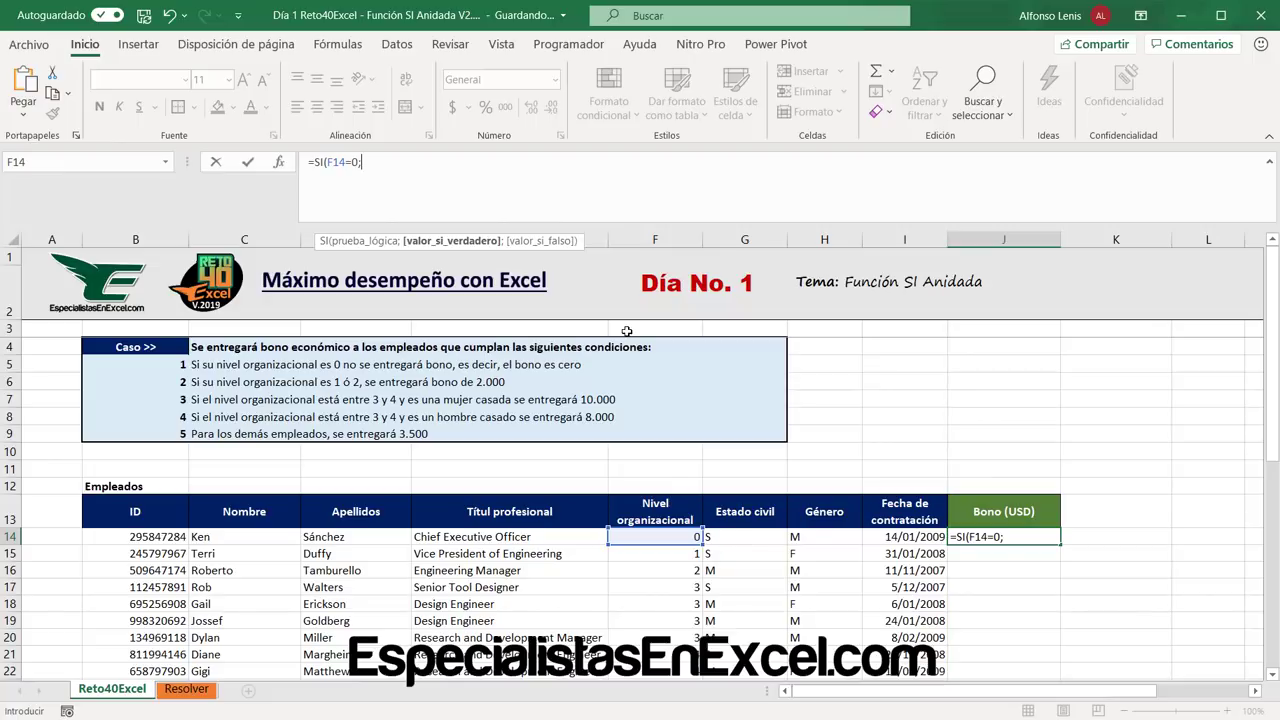
{"action": "type", "text": "0"}
Check the formula's logical test and true value, and close the SI function as =SI(F14=0;0).
{"action": "left_click_drag", "start_coordinate": [329, 161], "coordinate": [350, 161]}
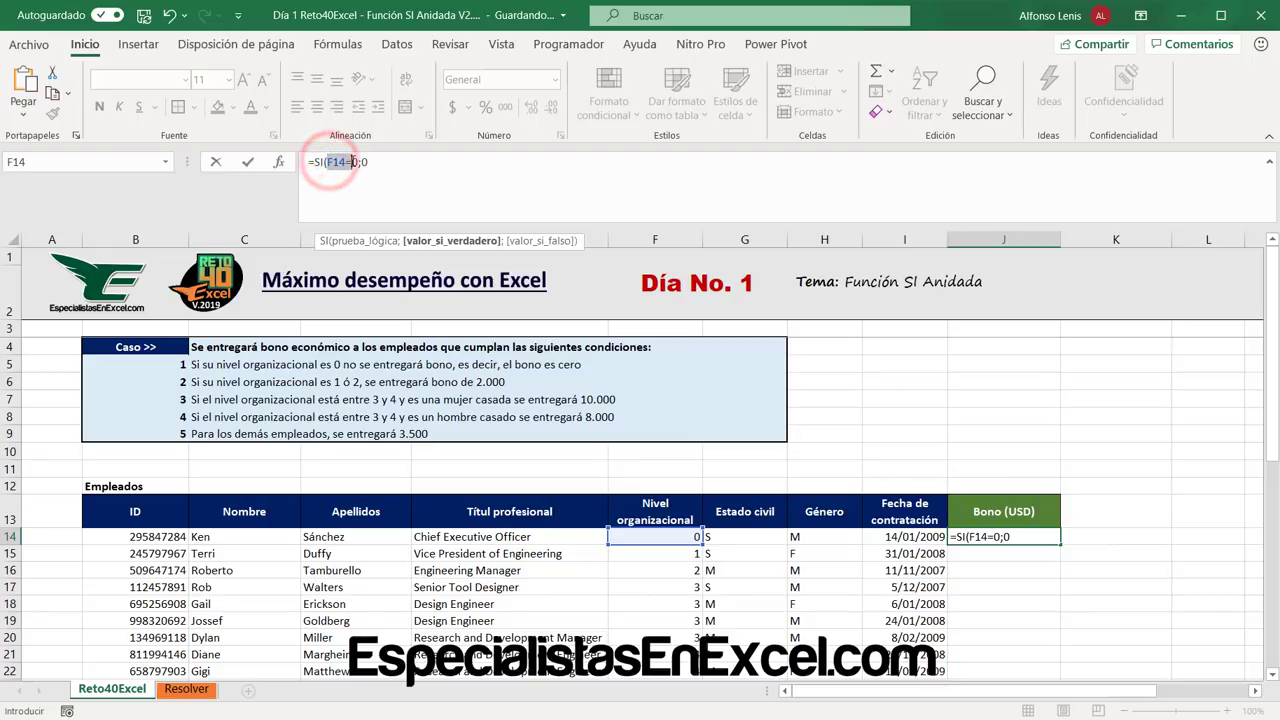
{"action": "left_click", "coordinate": [363, 163]}
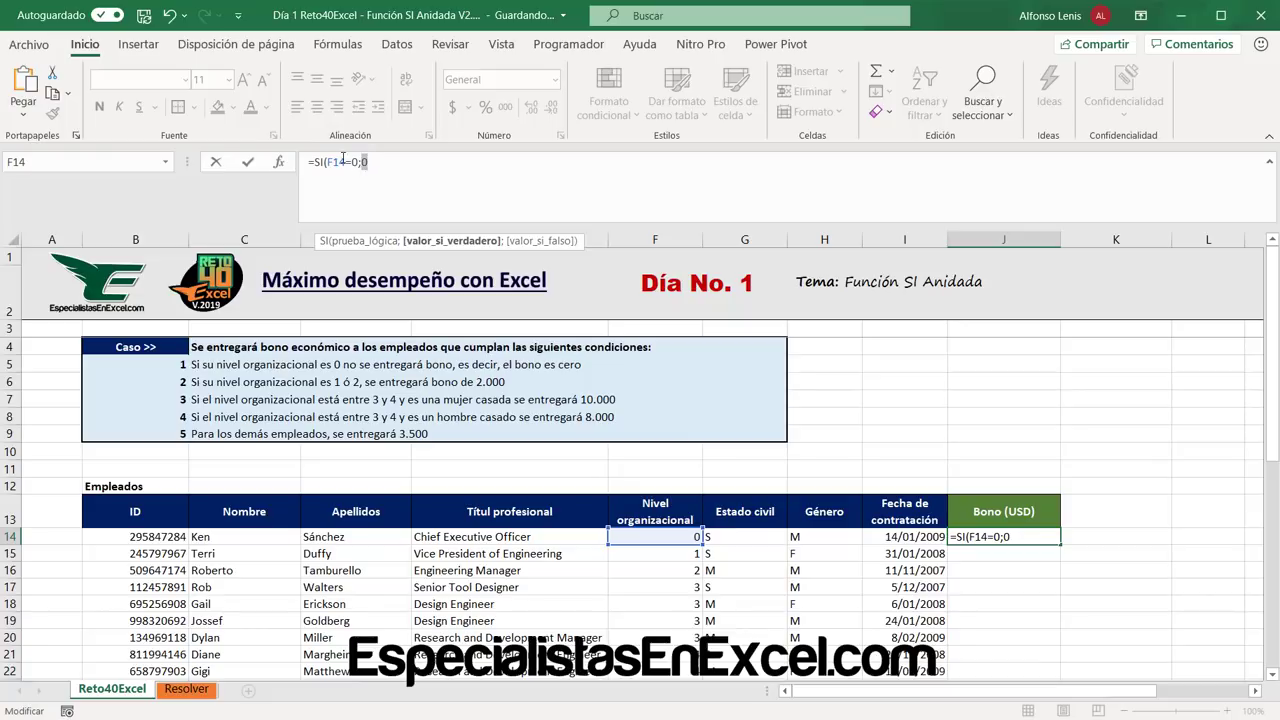
{"action": "left_click", "coordinate": [372, 163]}
{"action": "type", "text": ")"}
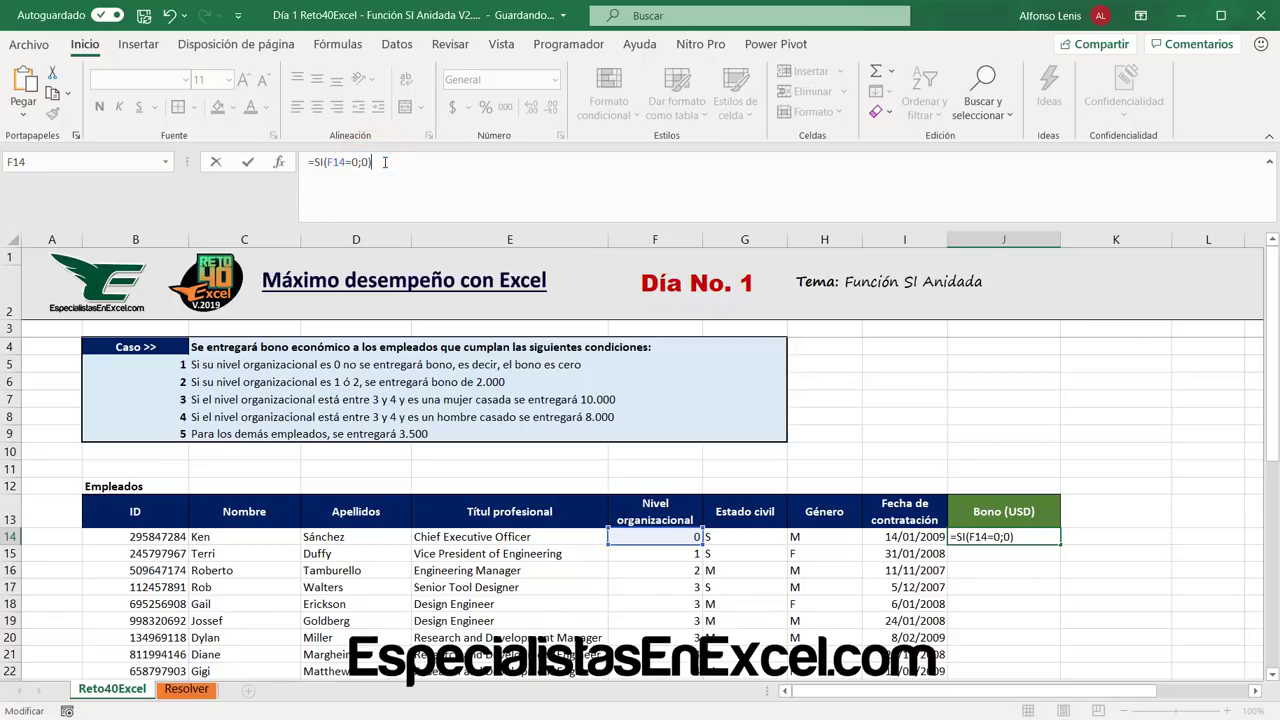
Confirm the formula =SI(F14=0;0) in J14 and fill it down the Bono (USD) column for all employees.
{"action": "key", "text": "Return"}
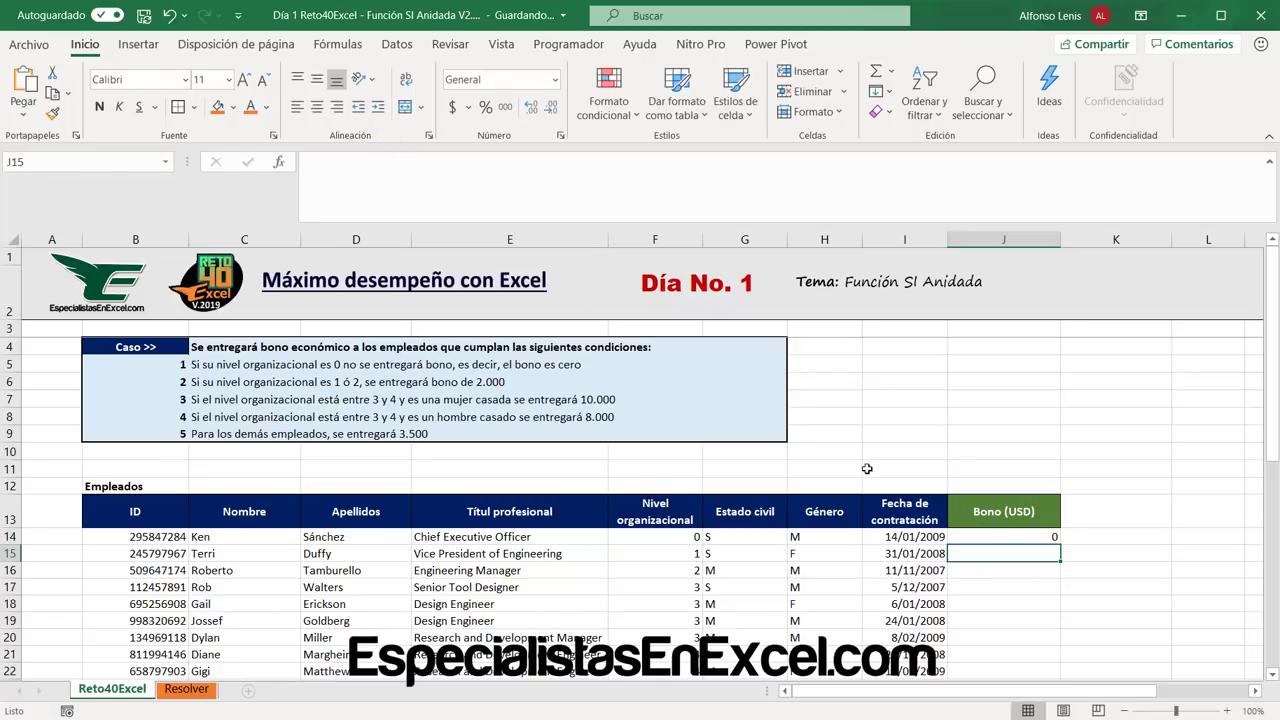
{"action": "left_click", "coordinate": [998, 535]}
{"action": "left_click", "coordinate": [688, 537]}
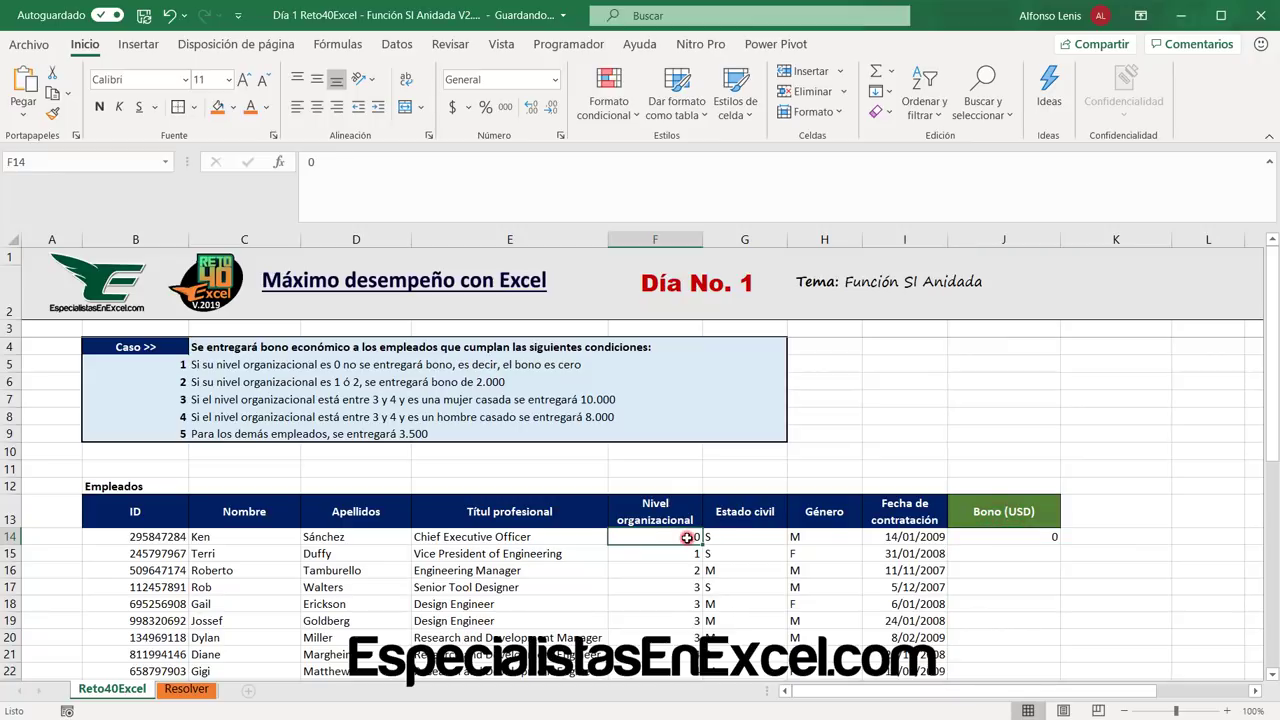
{"action": "left_click", "coordinate": [1034, 537]}
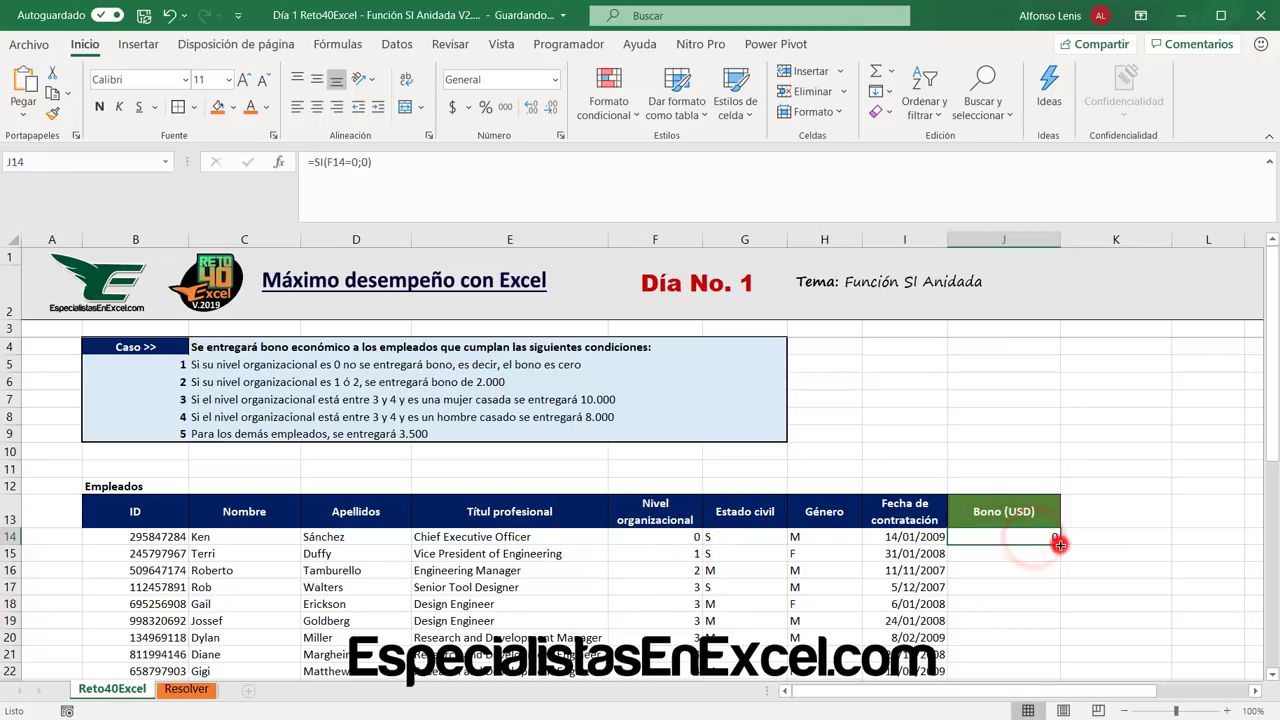
{"action": "double_click", "coordinate": [1059, 543]}
Examine the filled Bono (USD) results from J14 downward and compare them with each employee's Nivel organizacional.
{"action": "left_click", "coordinate": [1022, 554]}
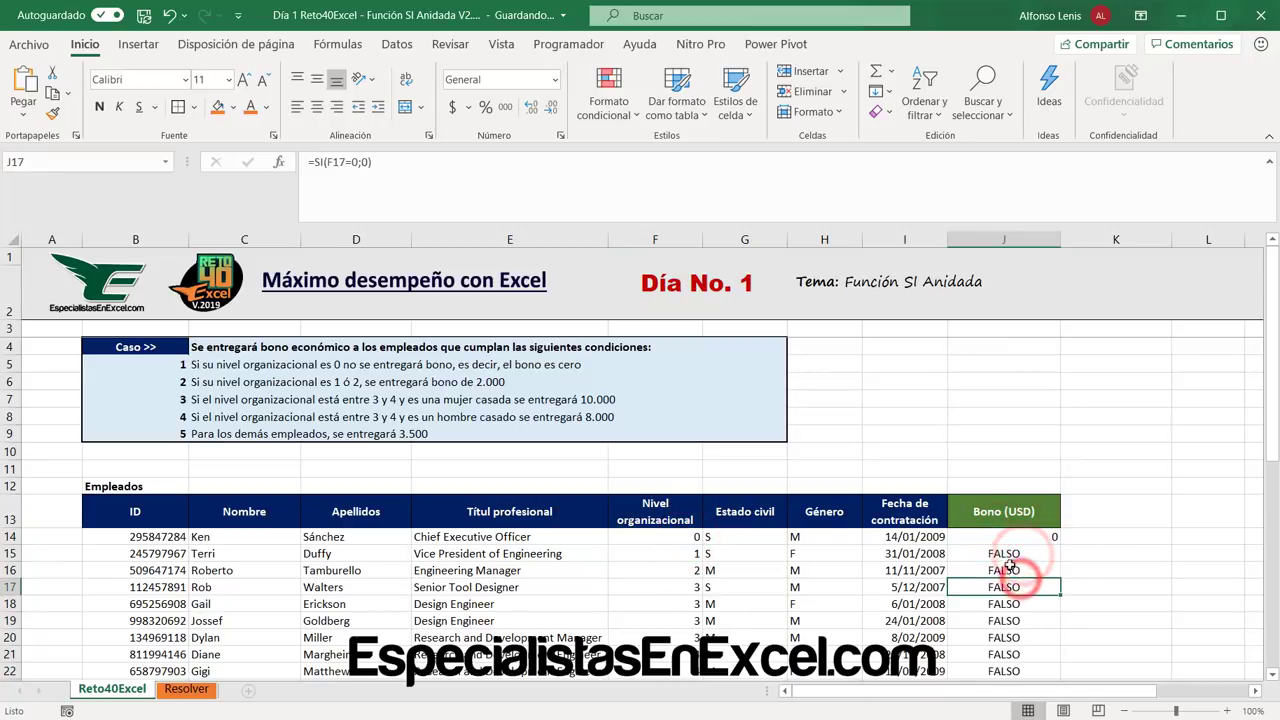
{"action": "scroll", "coordinate": [1010, 555], "scroll_direction": "down", "scroll_amount": 1}
{"action": "left_click_drag", "start_coordinate": [1008, 503], "coordinate": [1008, 556]}
{"action": "left_click", "coordinate": [1010, 497]}
{"action": "left_click", "coordinate": [1012, 515]}
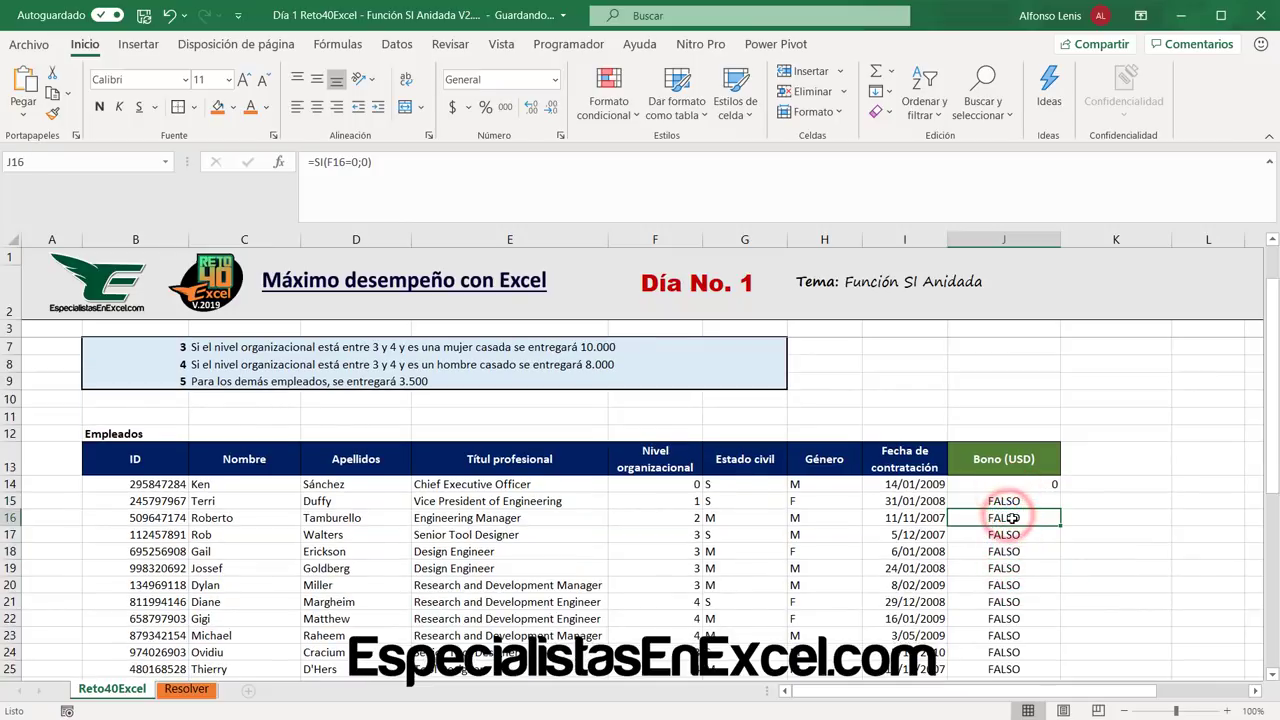
{"action": "scroll", "coordinate": [1020, 513], "scroll_direction": "up", "scroll_amount": 1}
{"action": "left_click", "coordinate": [1019, 552]}
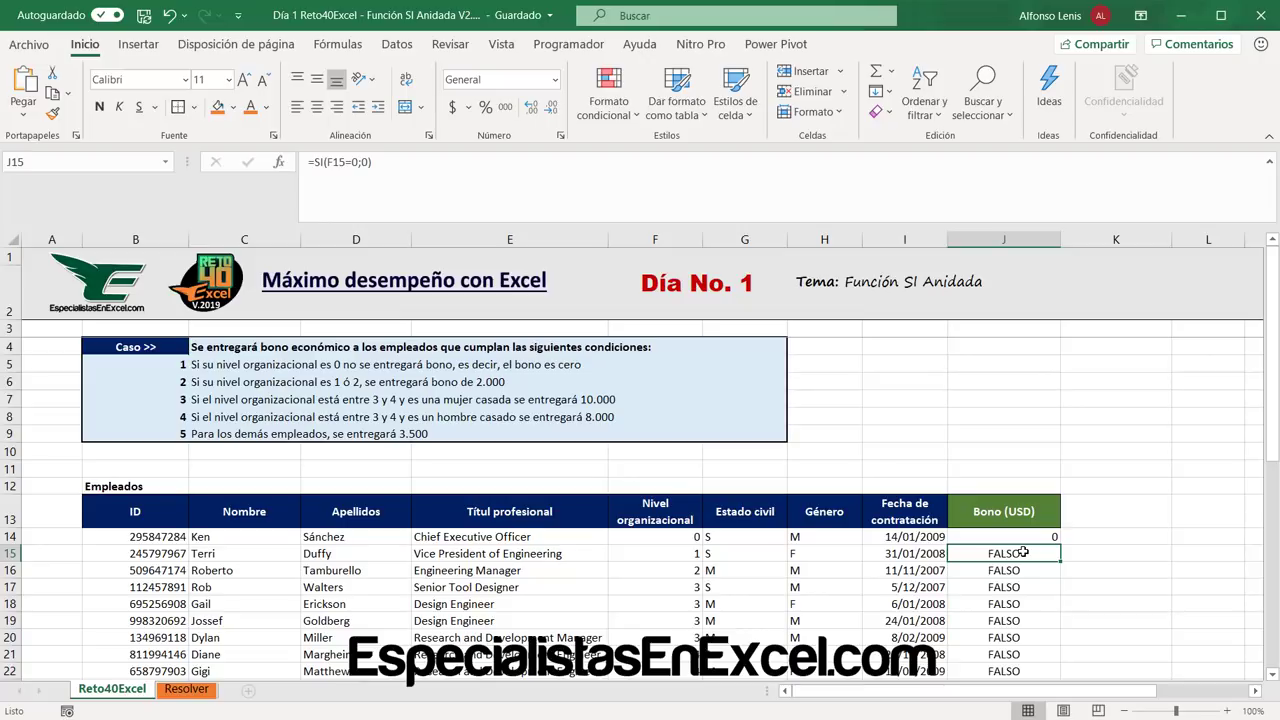
{"action": "left_click", "coordinate": [1030, 540]}
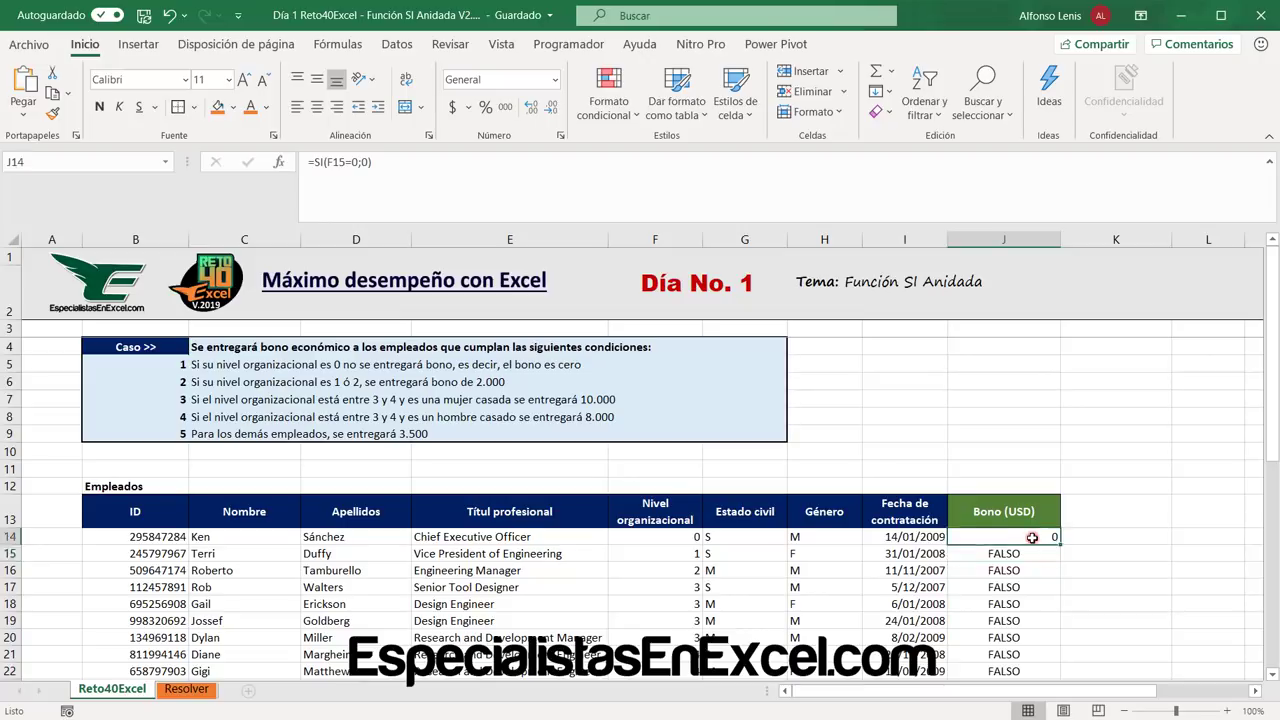
{"action": "left_click", "coordinate": [995, 556]}
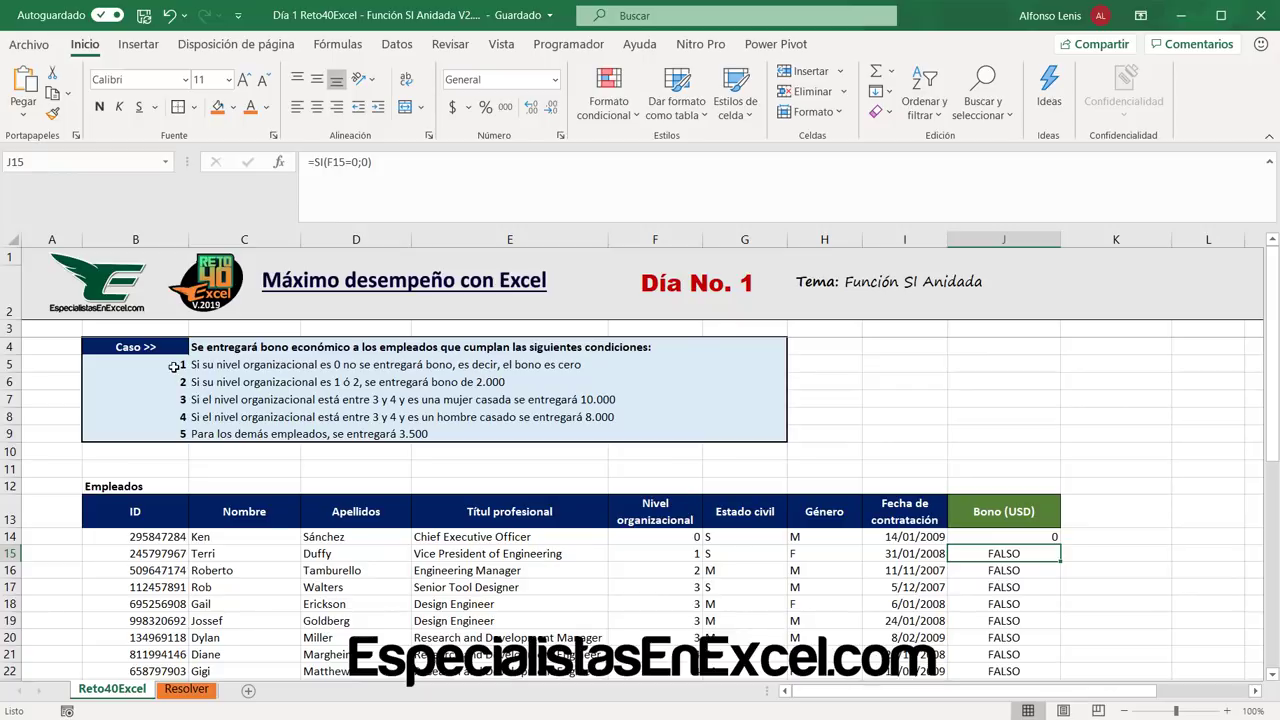
Shade the condition 1 row, B5 to G5, with the green theme fill colour.
{"action": "left_click_drag", "start_coordinate": [165, 367], "coordinate": [741, 365]}
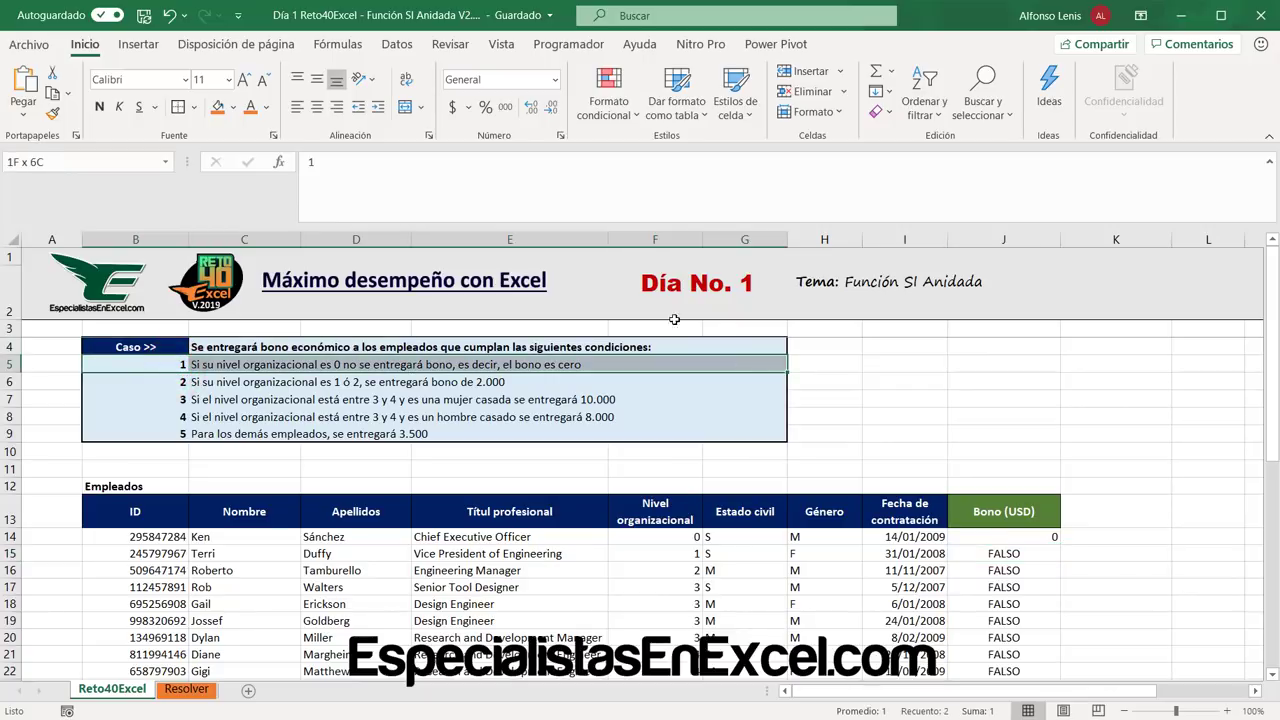
{"action": "left_click", "coordinate": [233, 107]}
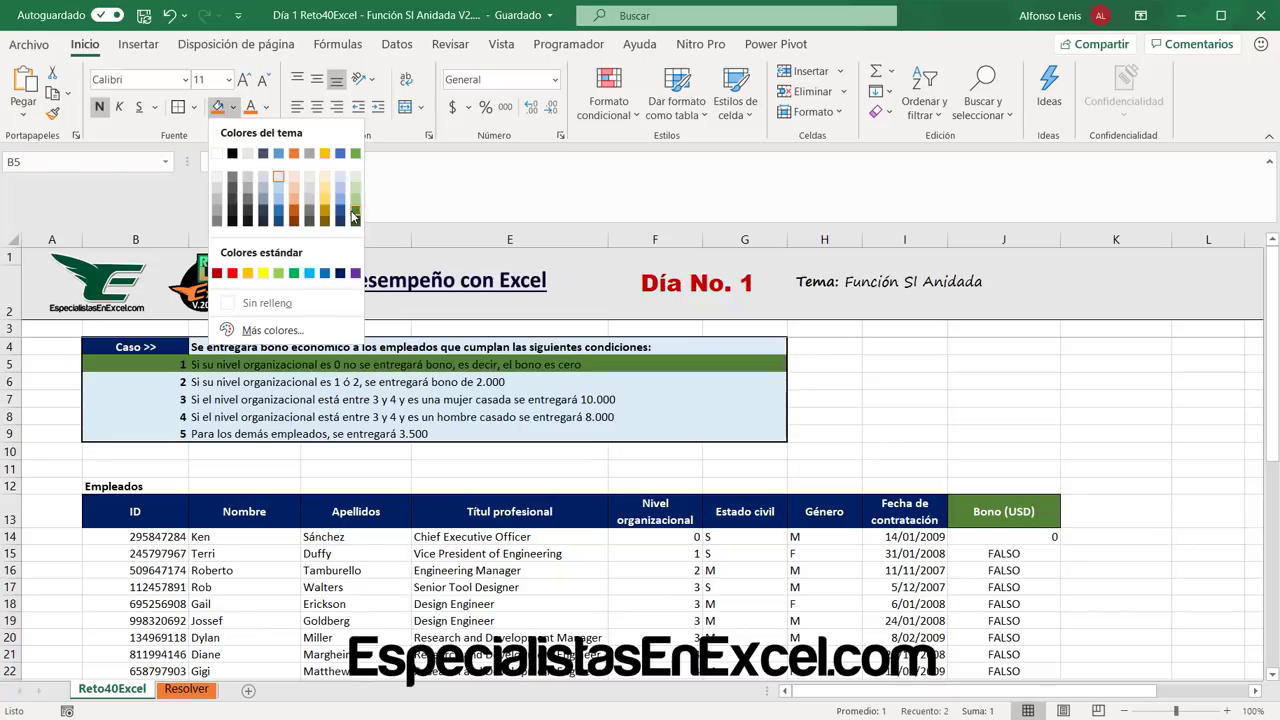
{"action": "left_click", "coordinate": [353, 155]}
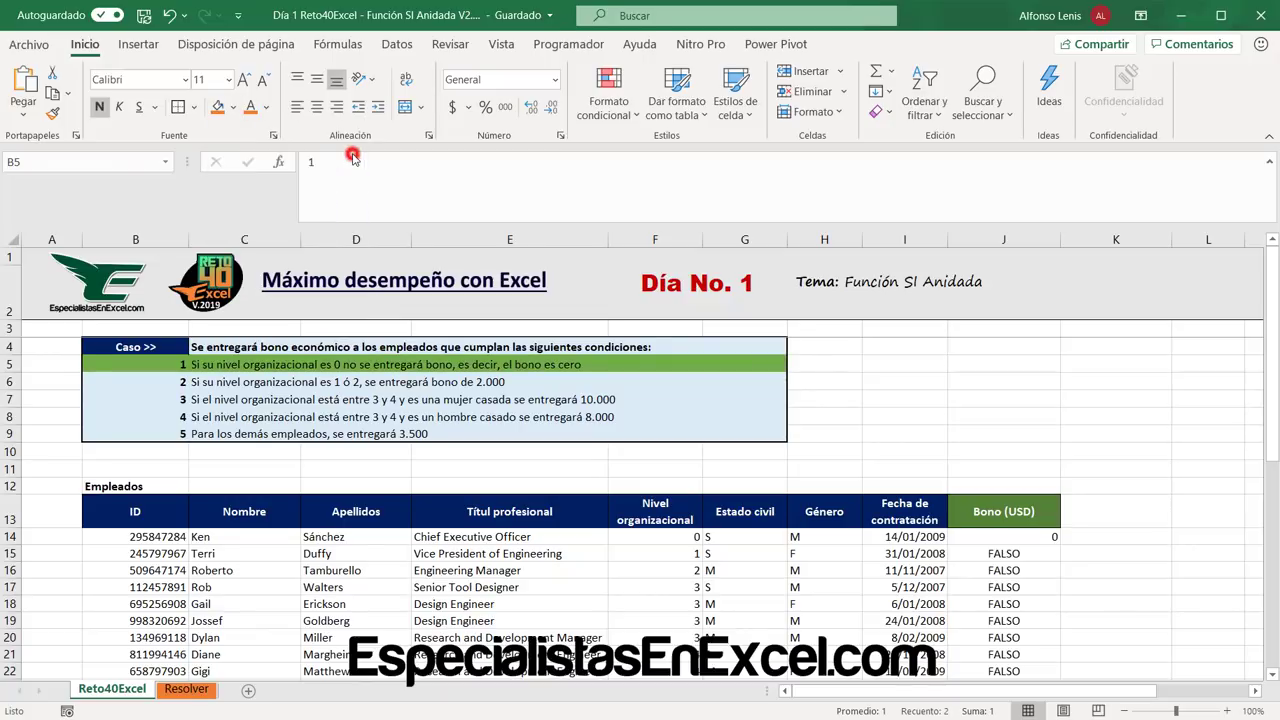
Review condition 2, the 2.000 bonus for organizational levels 1 or 2, against the current formula in J14.
{"action": "left_click", "coordinate": [175, 382]}
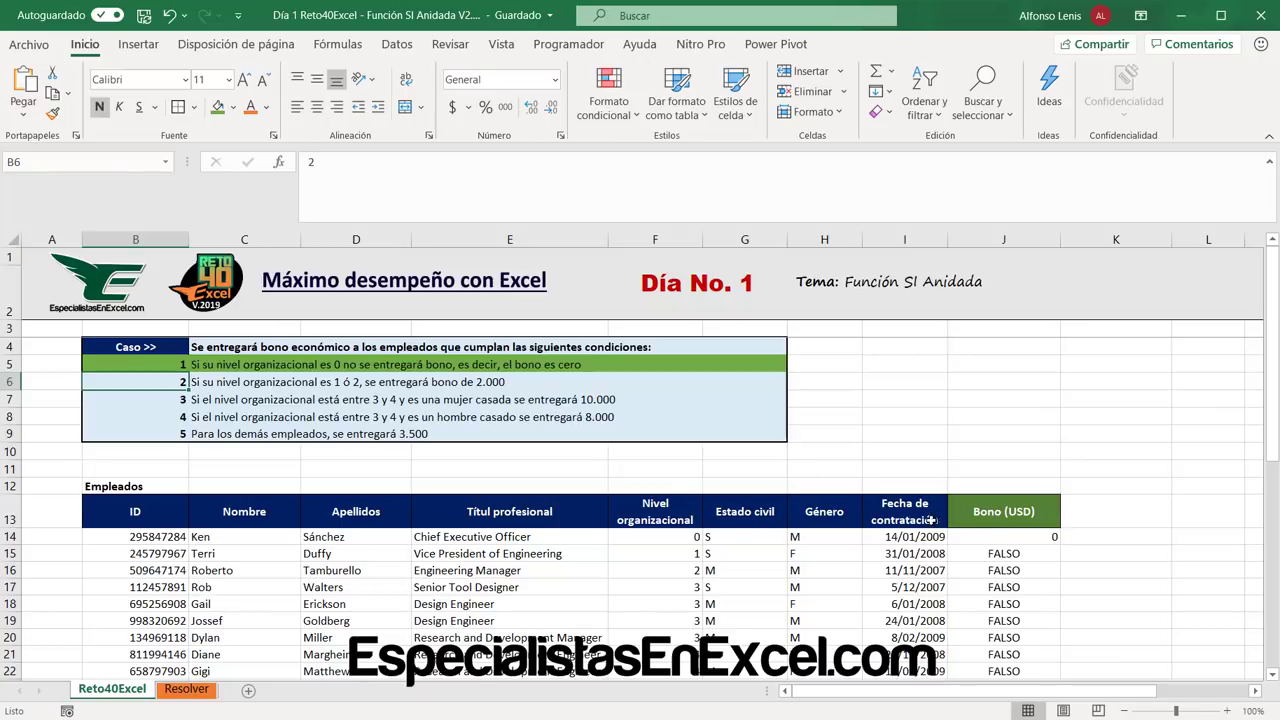
{"action": "left_click", "coordinate": [986, 538]}
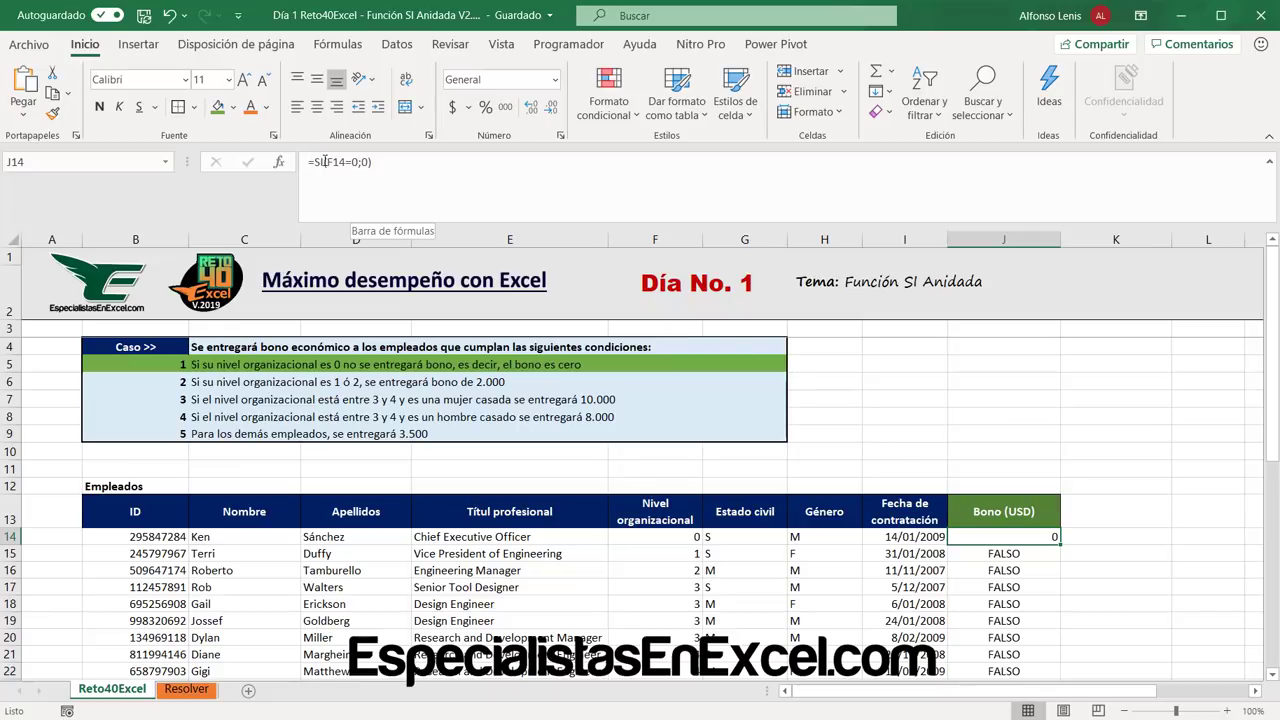
{"action": "left_click", "coordinate": [172, 385]}
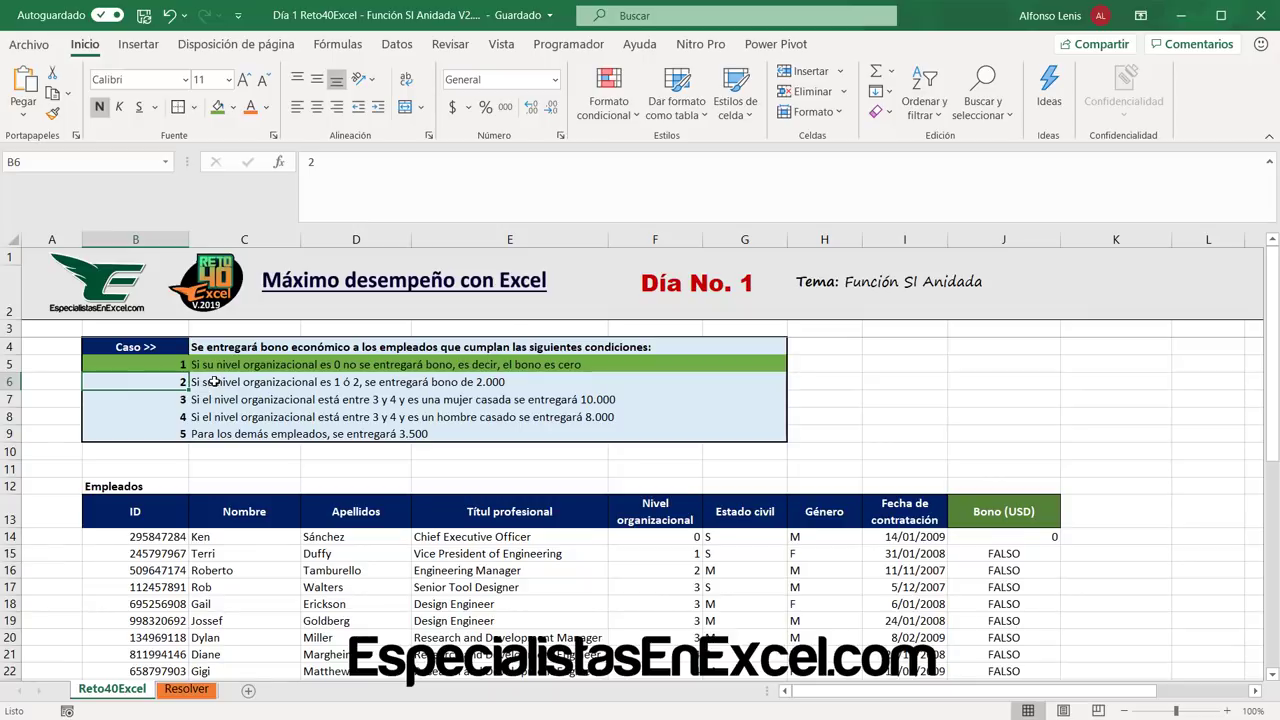
{"action": "left_click", "coordinate": [214, 382]}
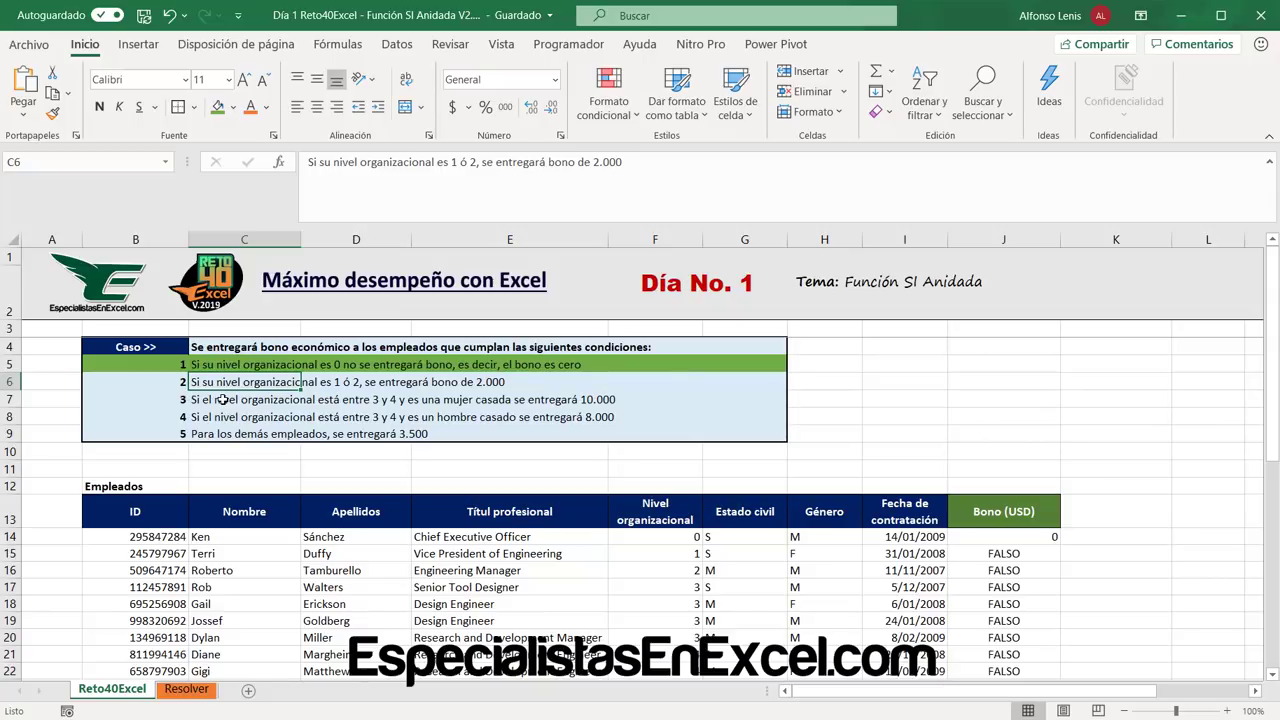
{"action": "left_click", "coordinate": [165, 384]}
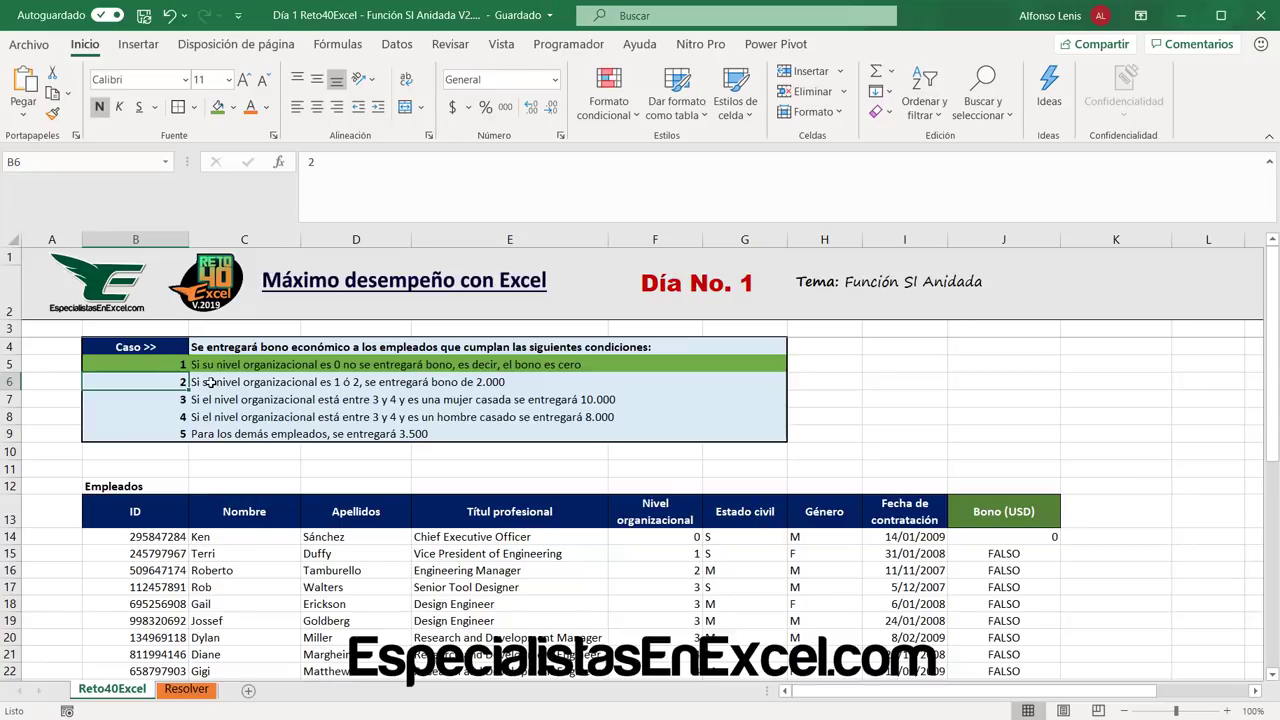
{"action": "left_click", "coordinate": [208, 383]}
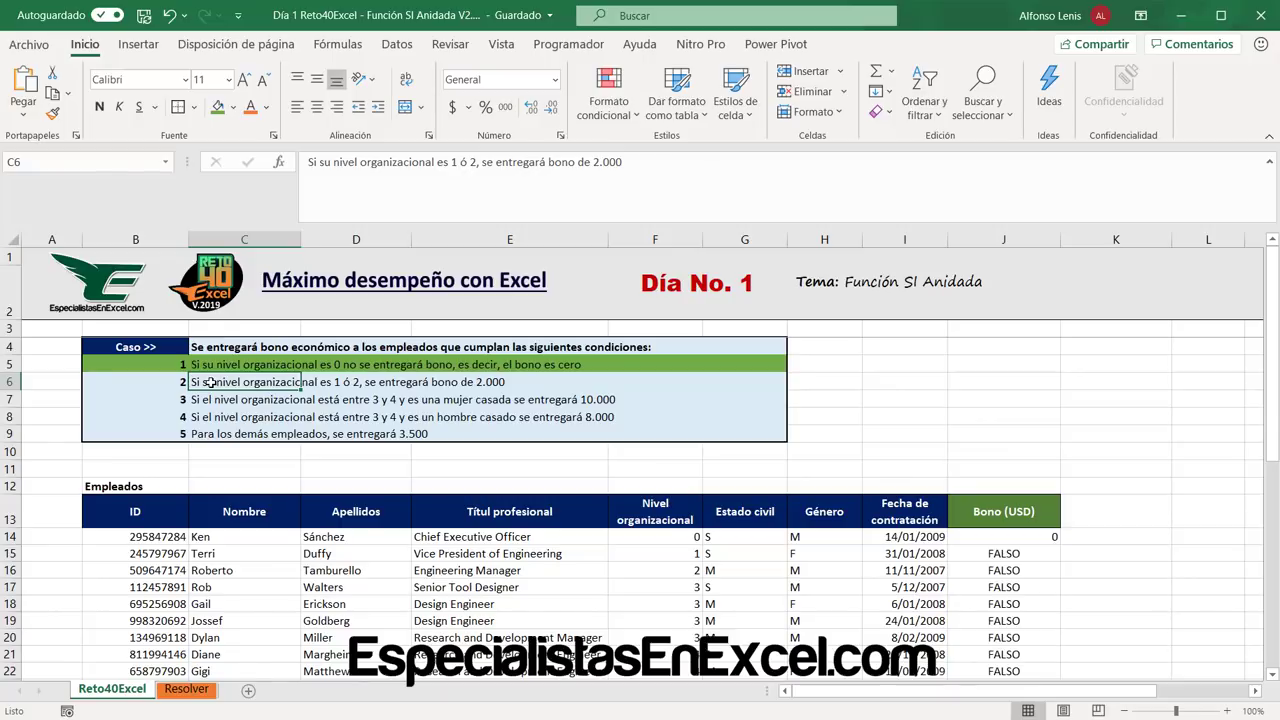
Edit the formula in J14 to open a second SI function as the value-if-false argument, giving =SI(F14=0;0;SI(.
{"action": "left_click", "coordinate": [1027, 540]}
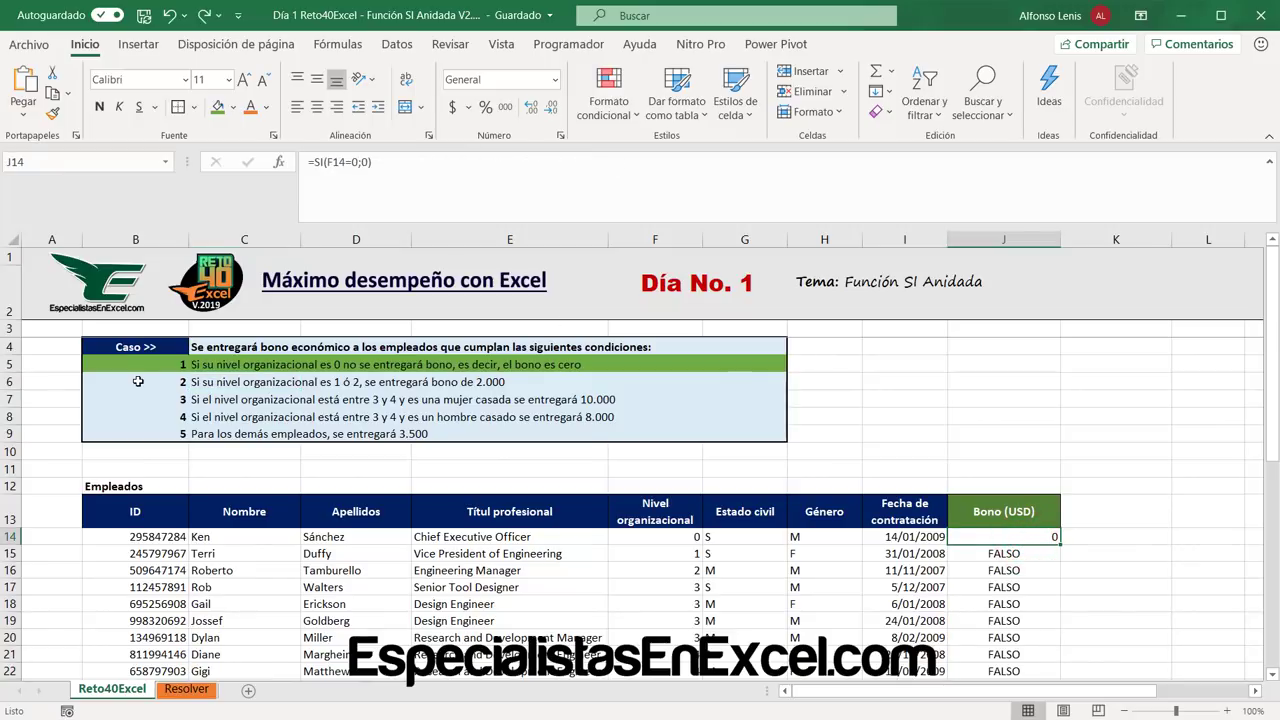
{"action": "left_click", "coordinate": [366, 162]}
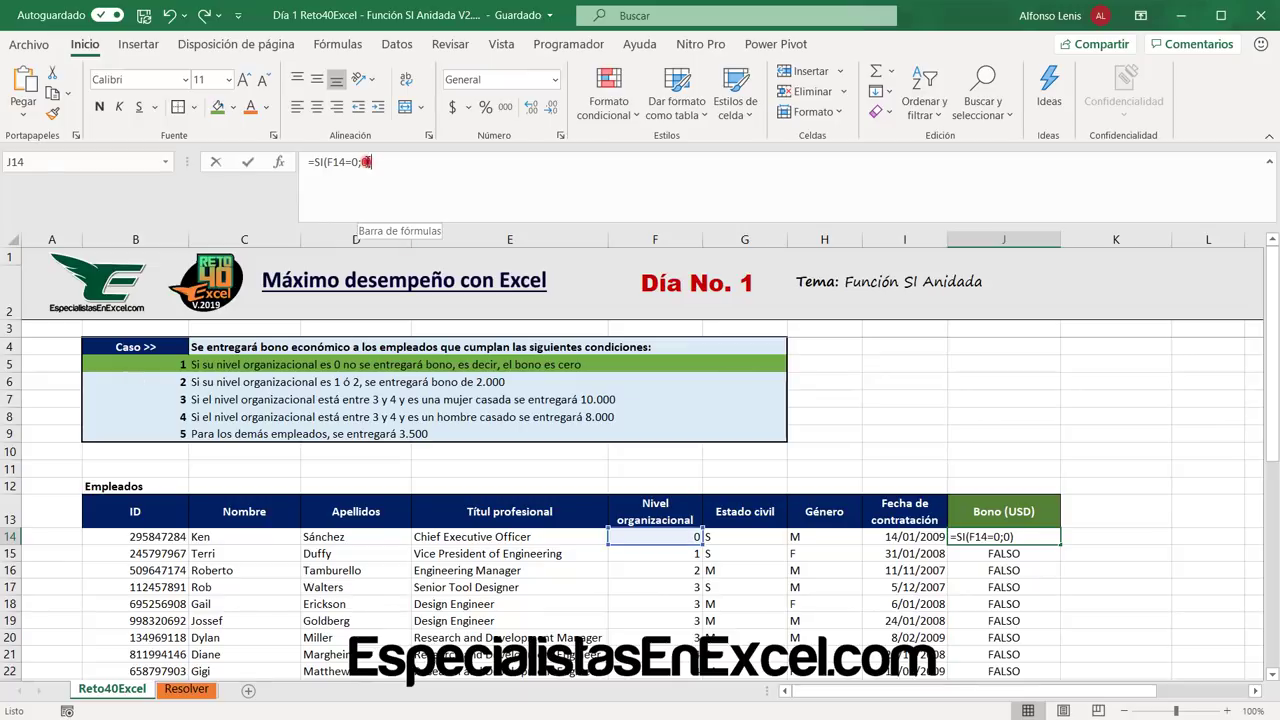
{"action": "left_click", "coordinate": [341, 162]}
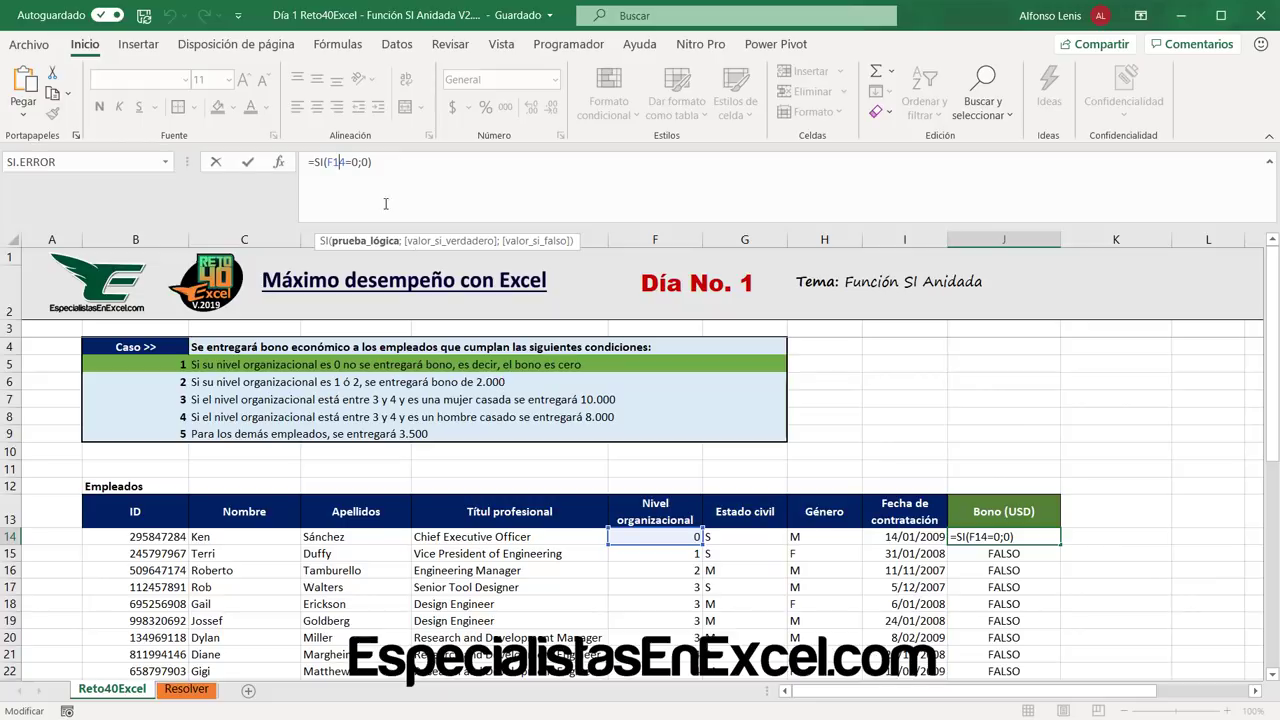
{"action": "left_click", "coordinate": [370, 161]}
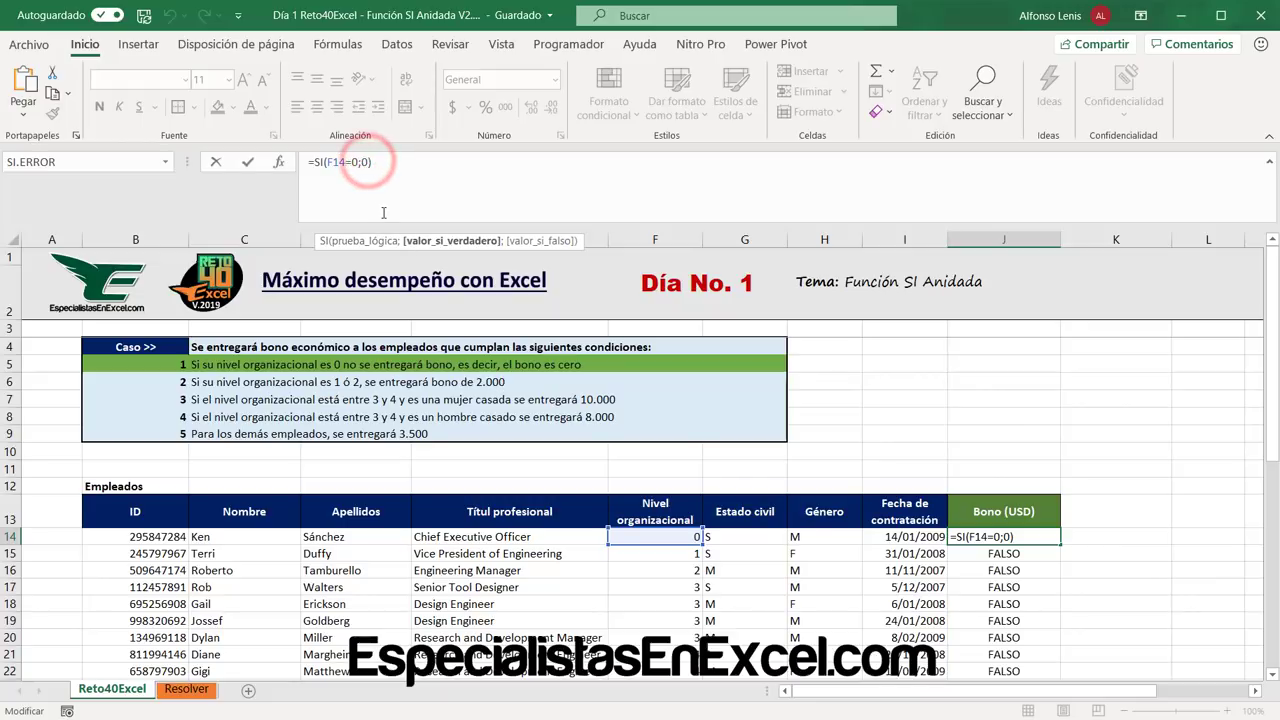
{"action": "type", "text": ")"}
{"action": "type", "text": ";"}
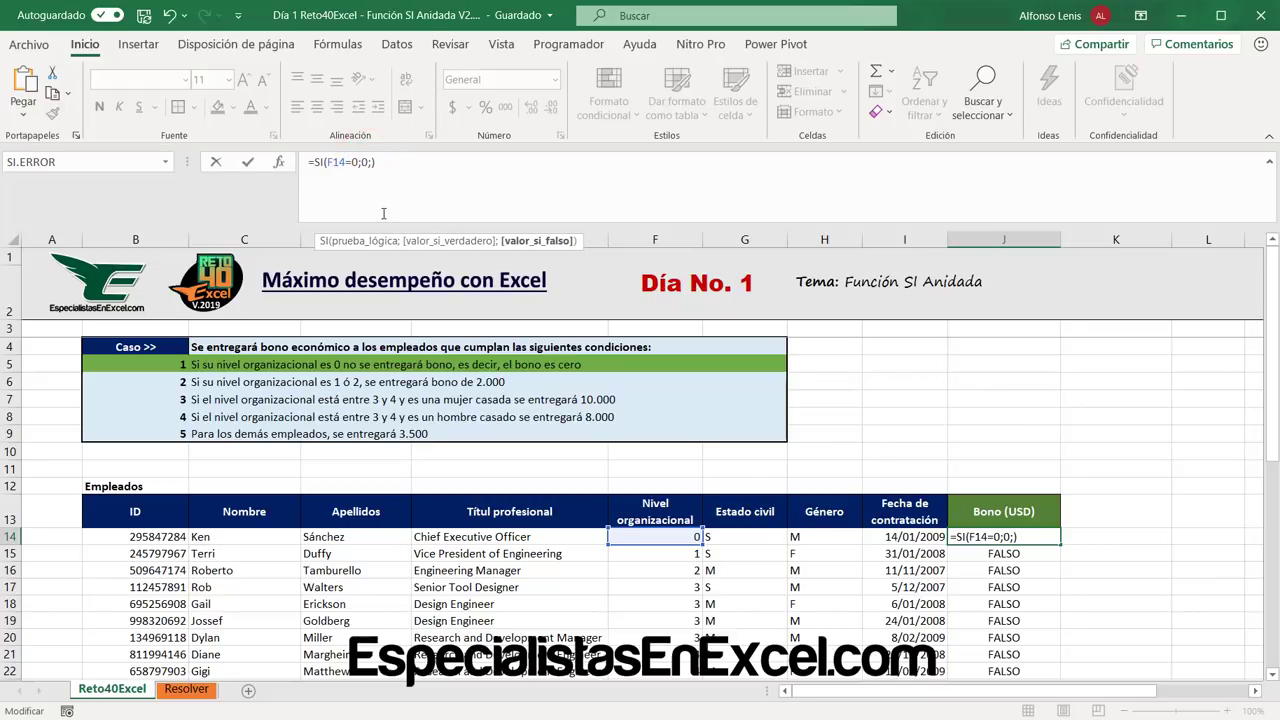
{"action": "type", "text": "s"}
{"action": "key", "text": "BackSpace"}
{"action": "type", "text": "SI"}
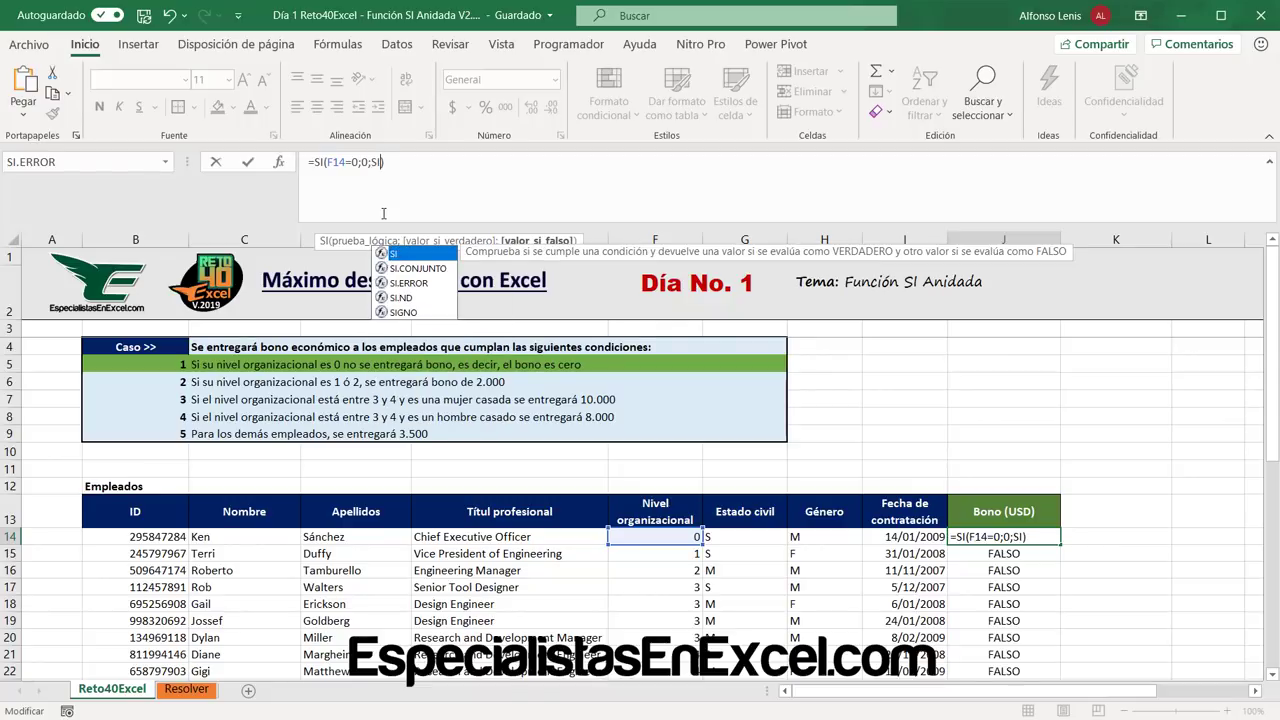
{"action": "type", "text": "("}
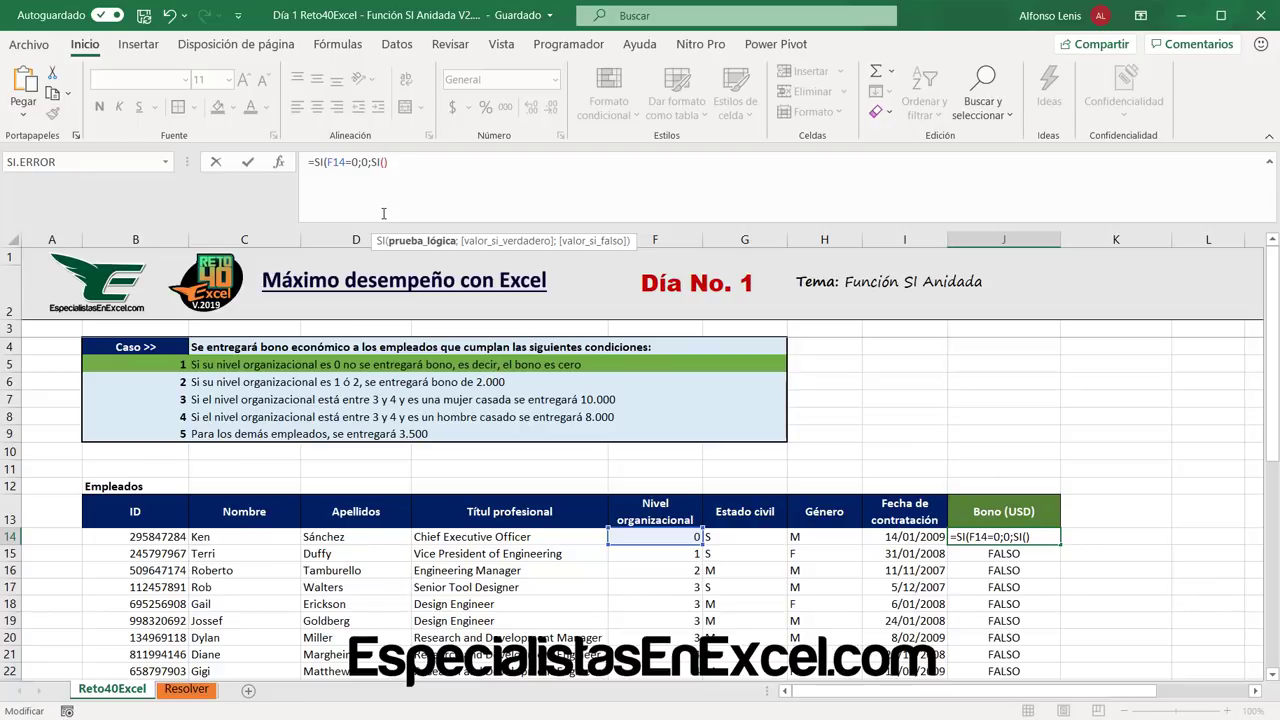
Enter Y(F14>=2;F14<=2) as the logical test of the nested SI function.
{"action": "key", "text": "Left"}
{"action": "type", "text": "Y"}
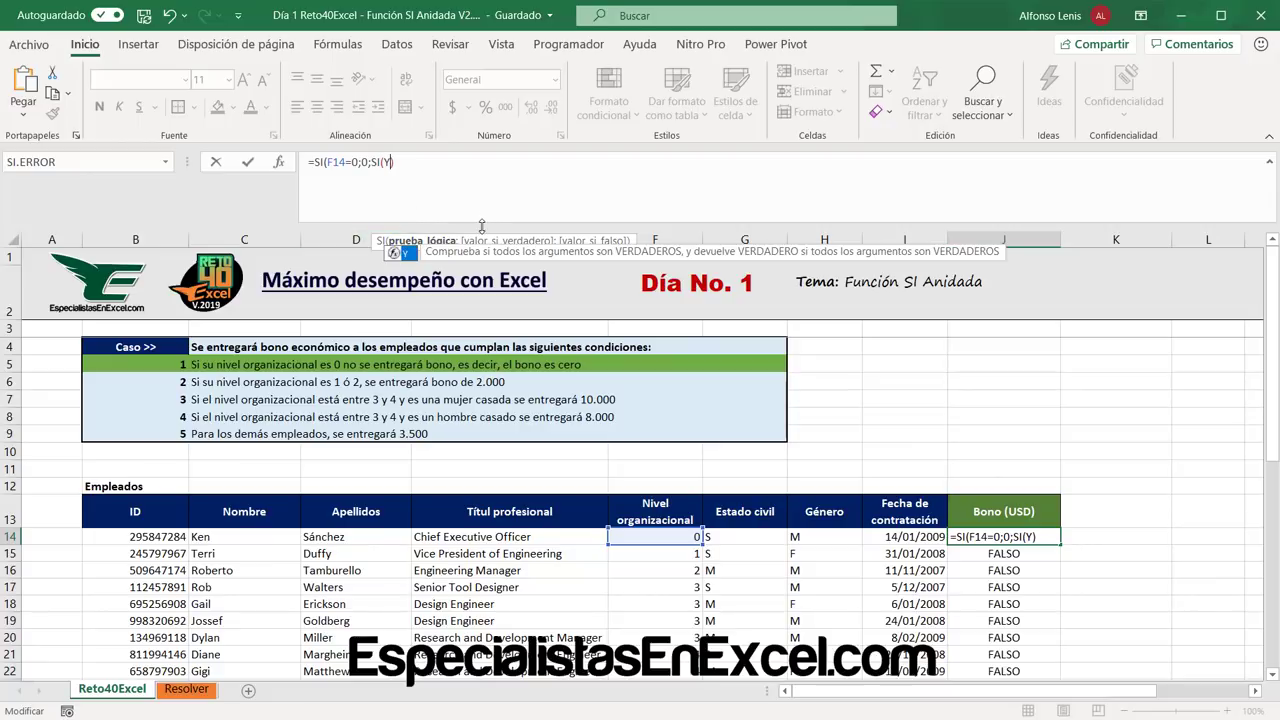
{"action": "type", "text": "("}
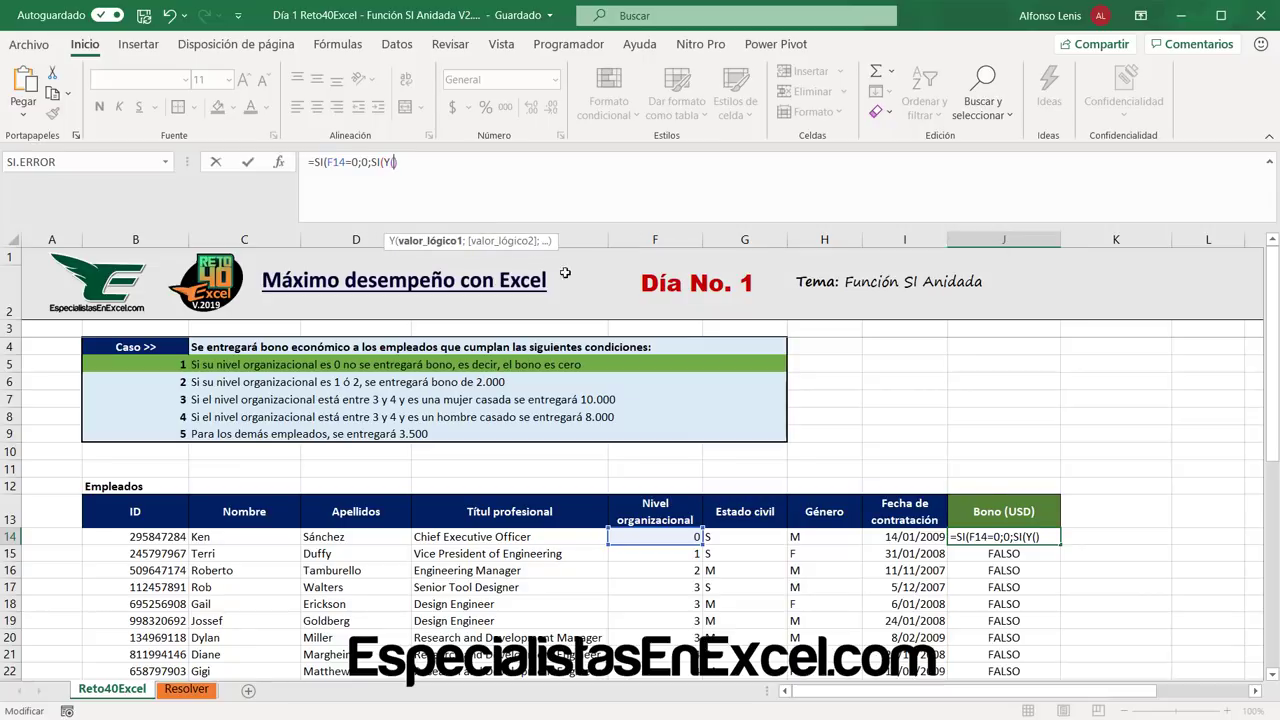
{"action": "left_click", "coordinate": [666, 537]}
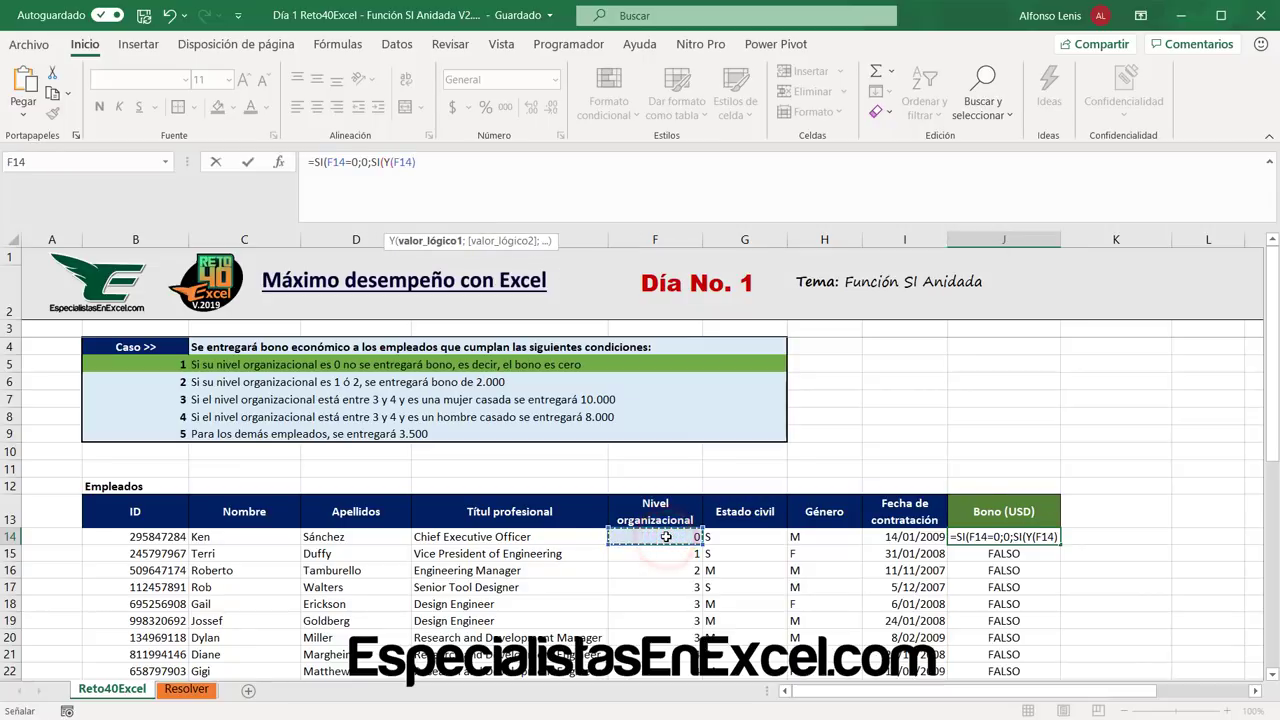
{"action": "type", "text": ">"}
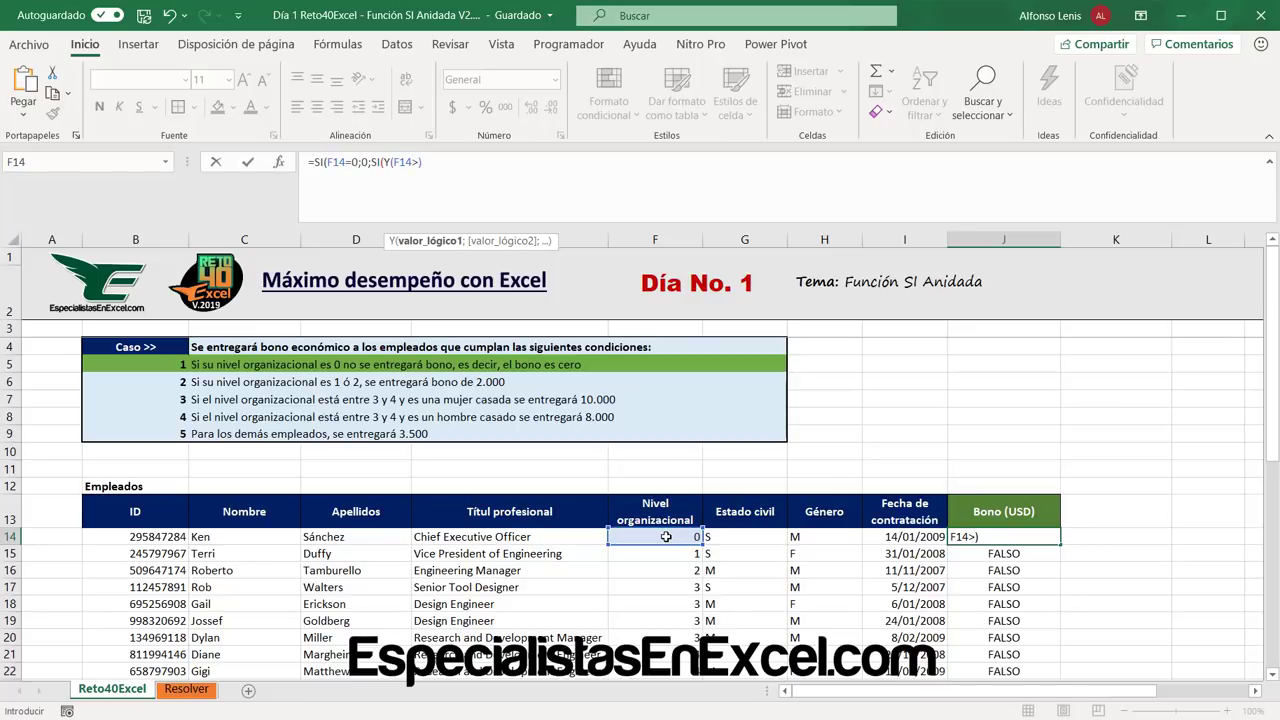
{"action": "type", "text": "=2;"}
{"action": "left_click", "coordinate": [666, 537]}
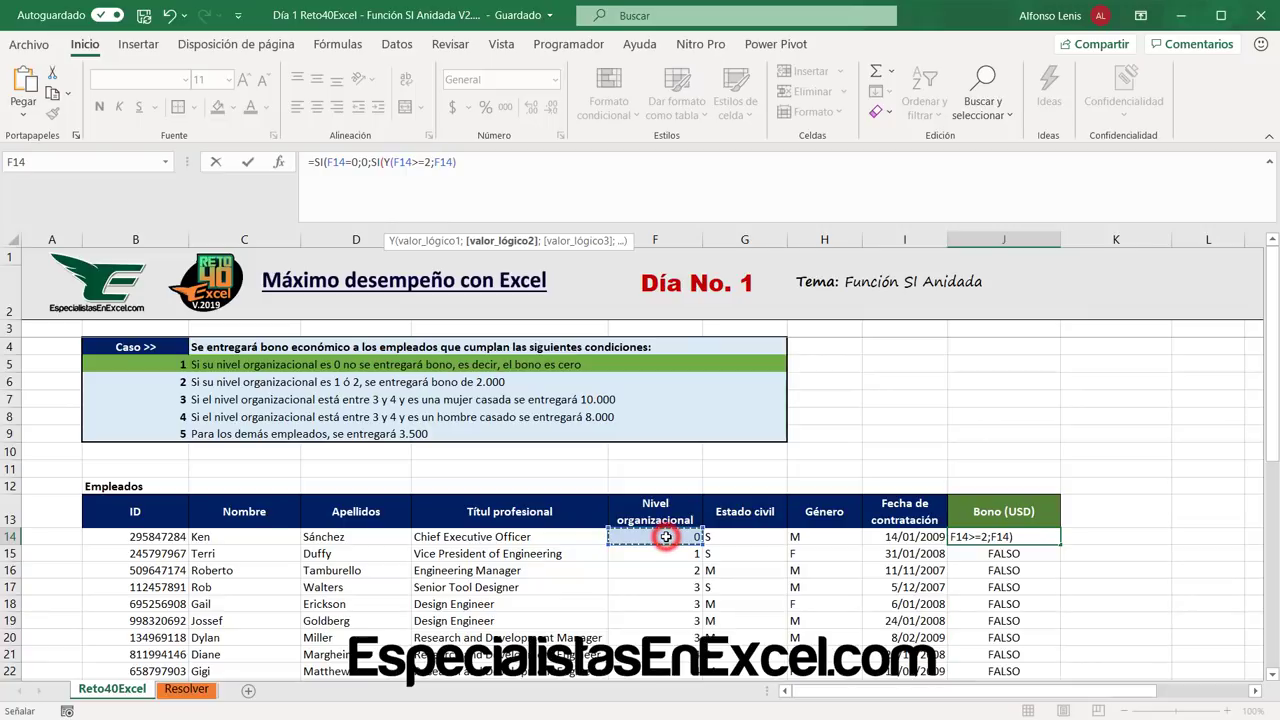
{"action": "type", "text": "<"}
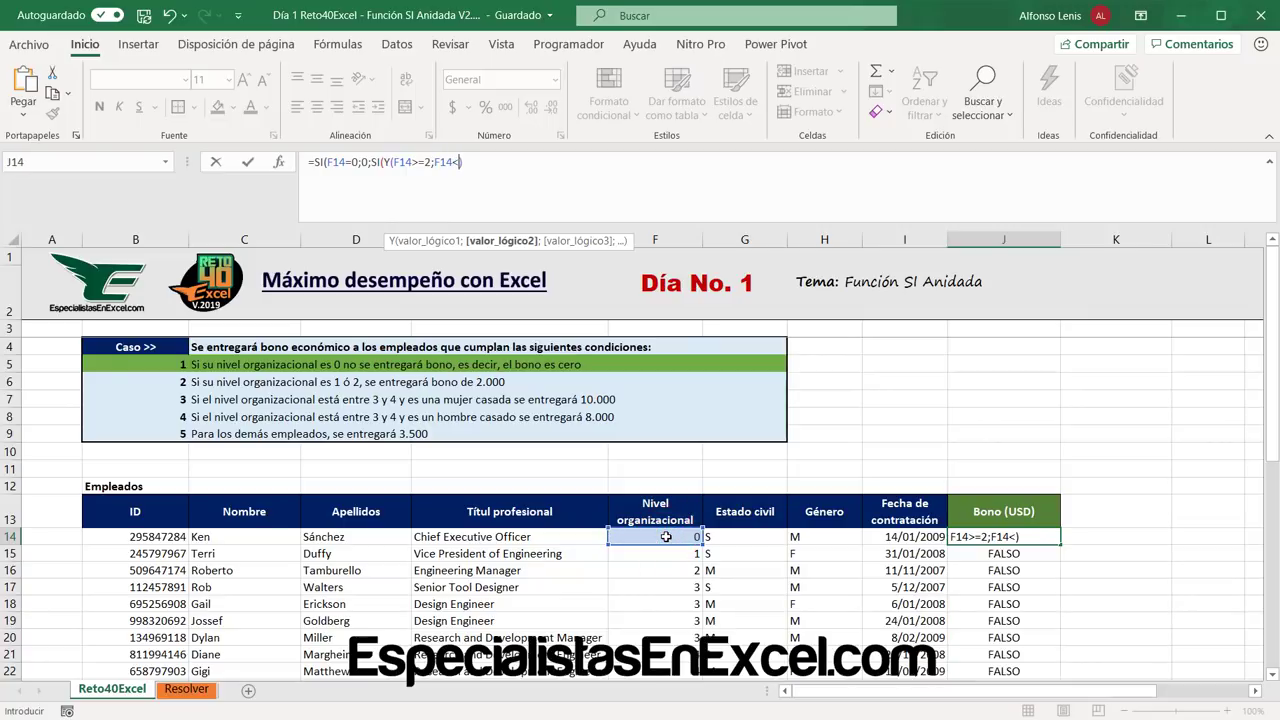
{"action": "type", "text": "=2)"}
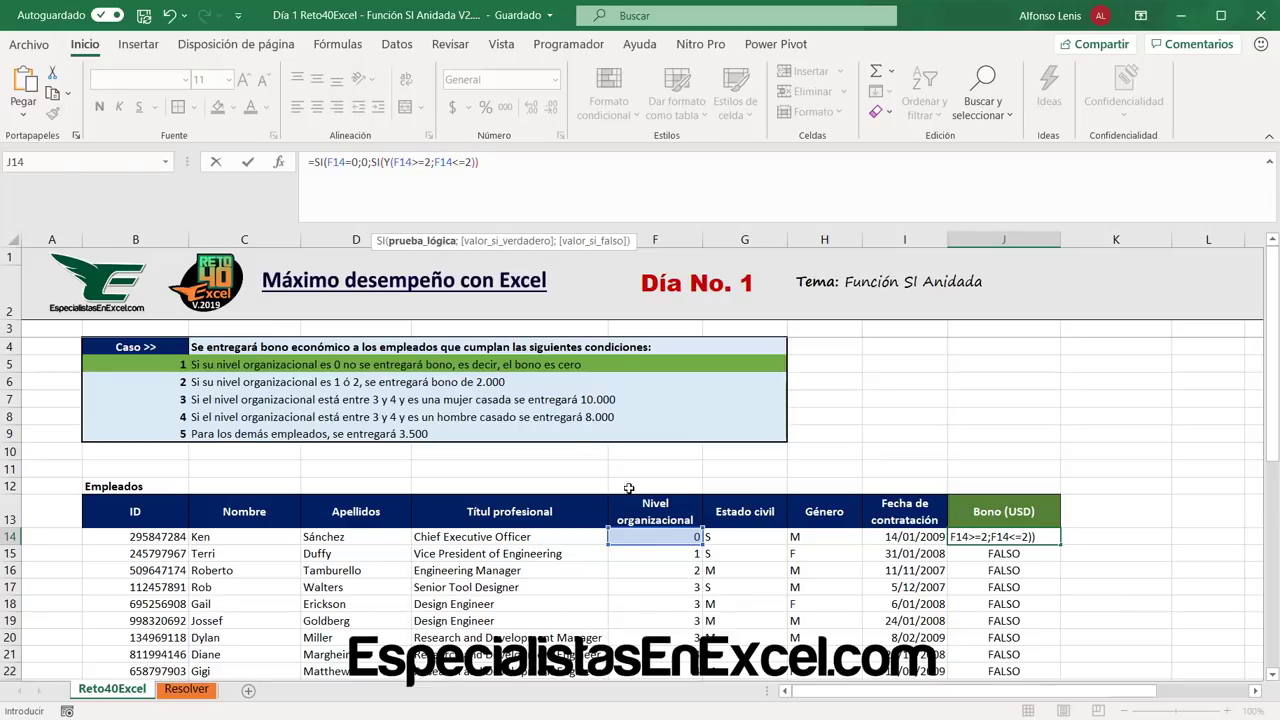
Correct the first condition inside Y to F14>=1 and add the separator that opens the nested SI's value-if-true argument.
{"action": "left_click", "coordinate": [425, 162]}
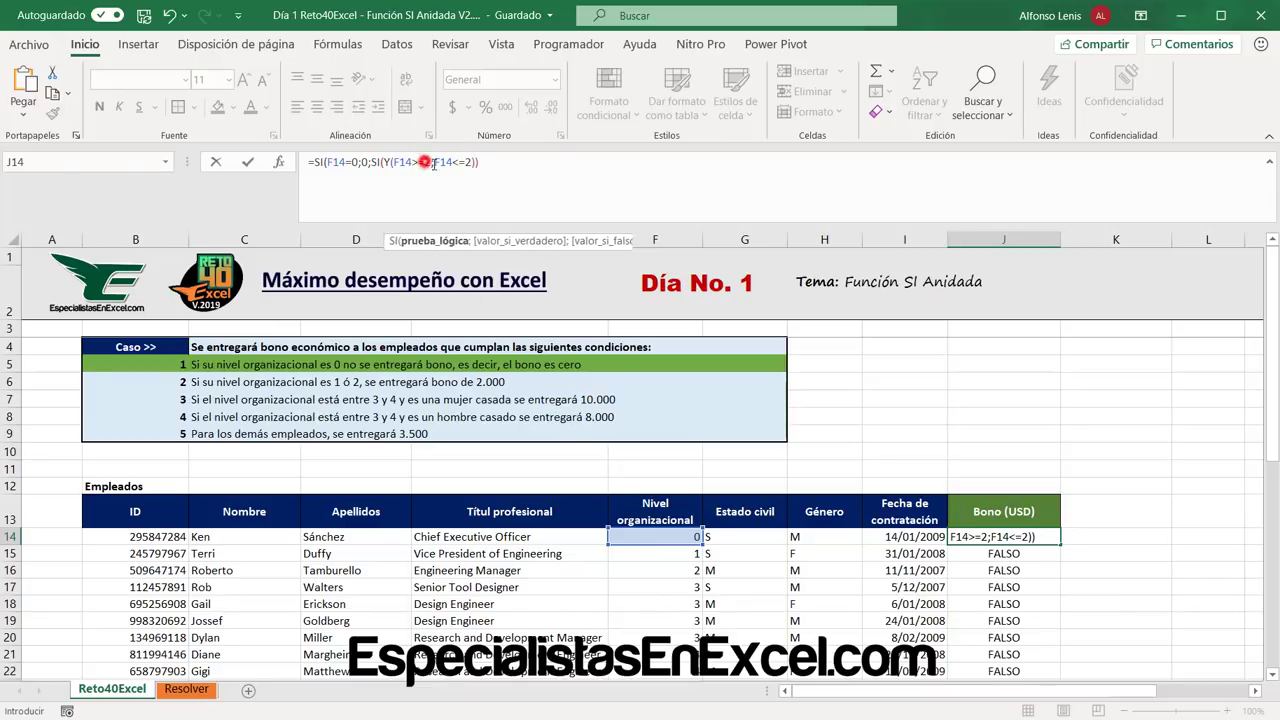
{"action": "key", "text": "BackSpace"}
{"action": "type", "text": "1"}
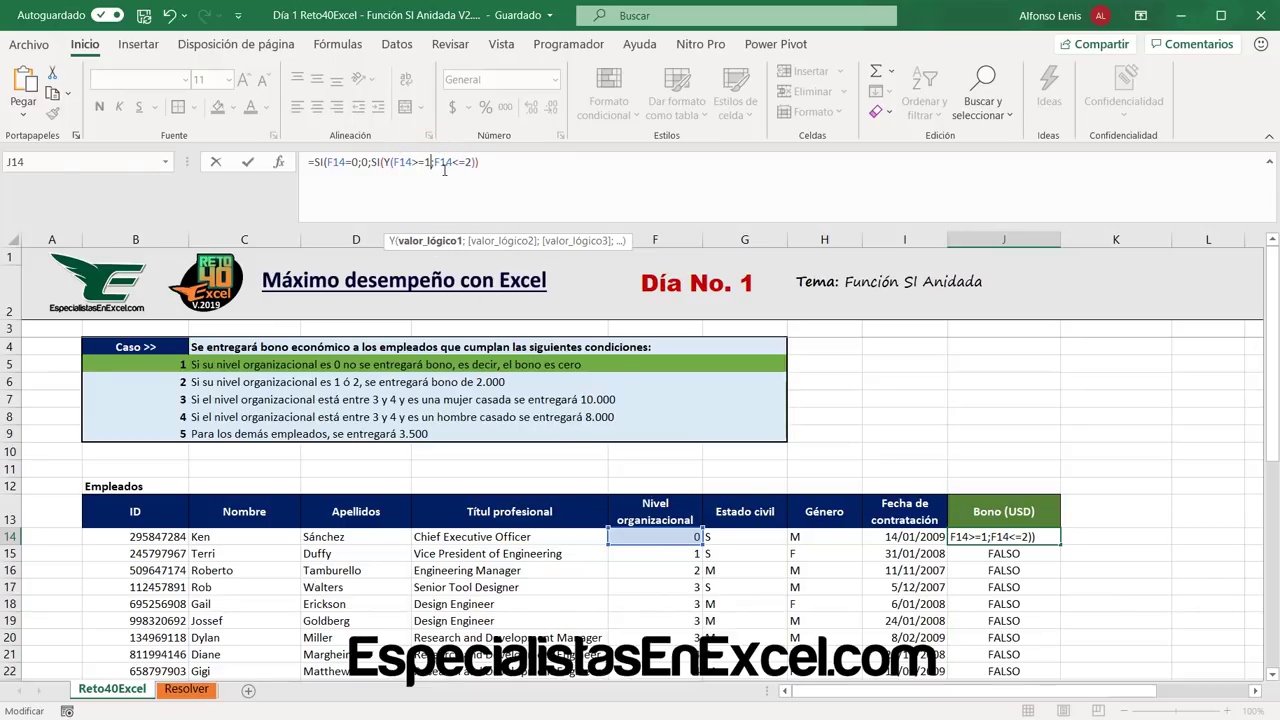
{"action": "left_click", "coordinate": [471, 165]}
{"action": "left_click", "coordinate": [471, 163]}
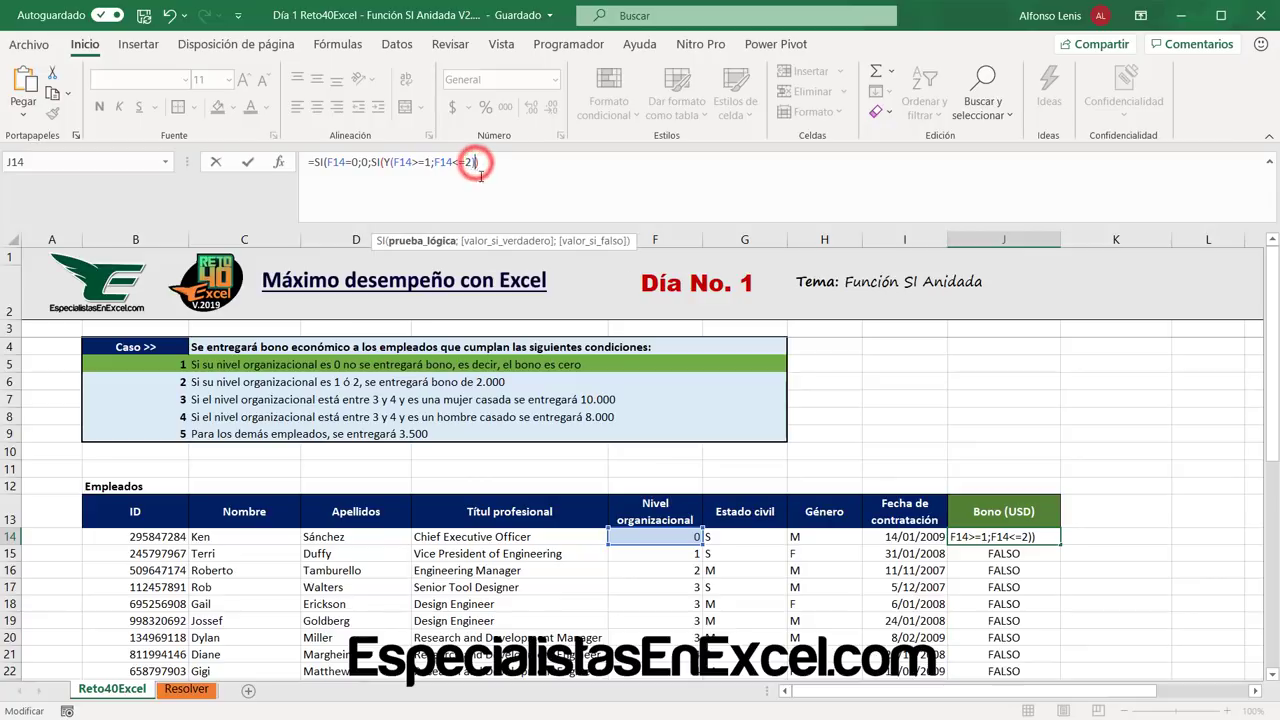
{"action": "type", "text": ";"}
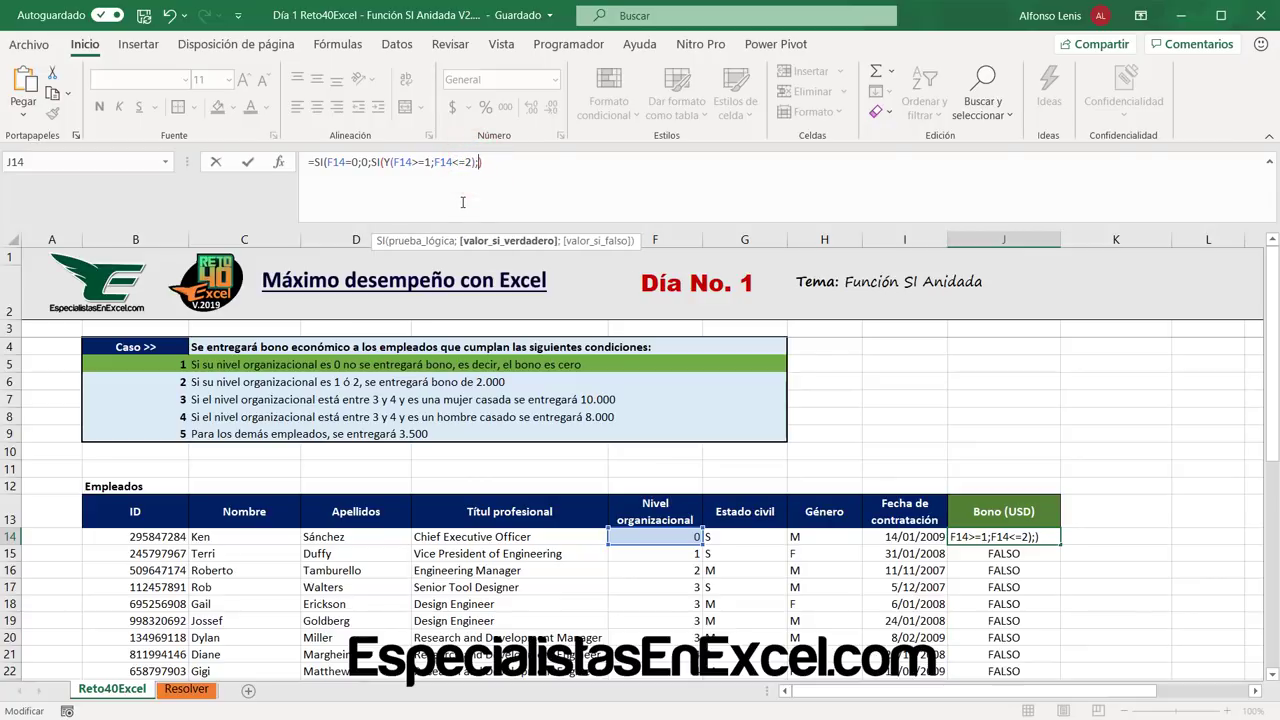
Set 2000 as the nested SI's value-if-true, close the formula in J14 and fill it down the Bono (USD) column.
{"action": "type", "text": "2000"}
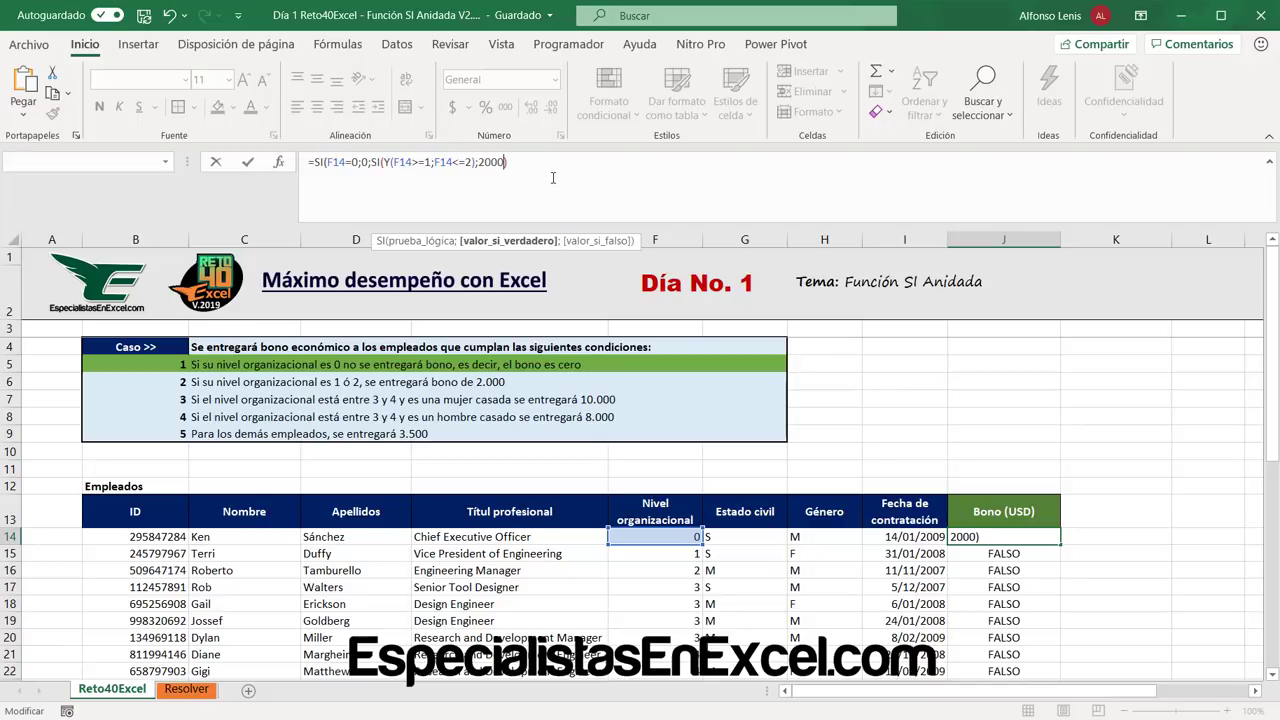
{"action": "key", "text": "Right"}
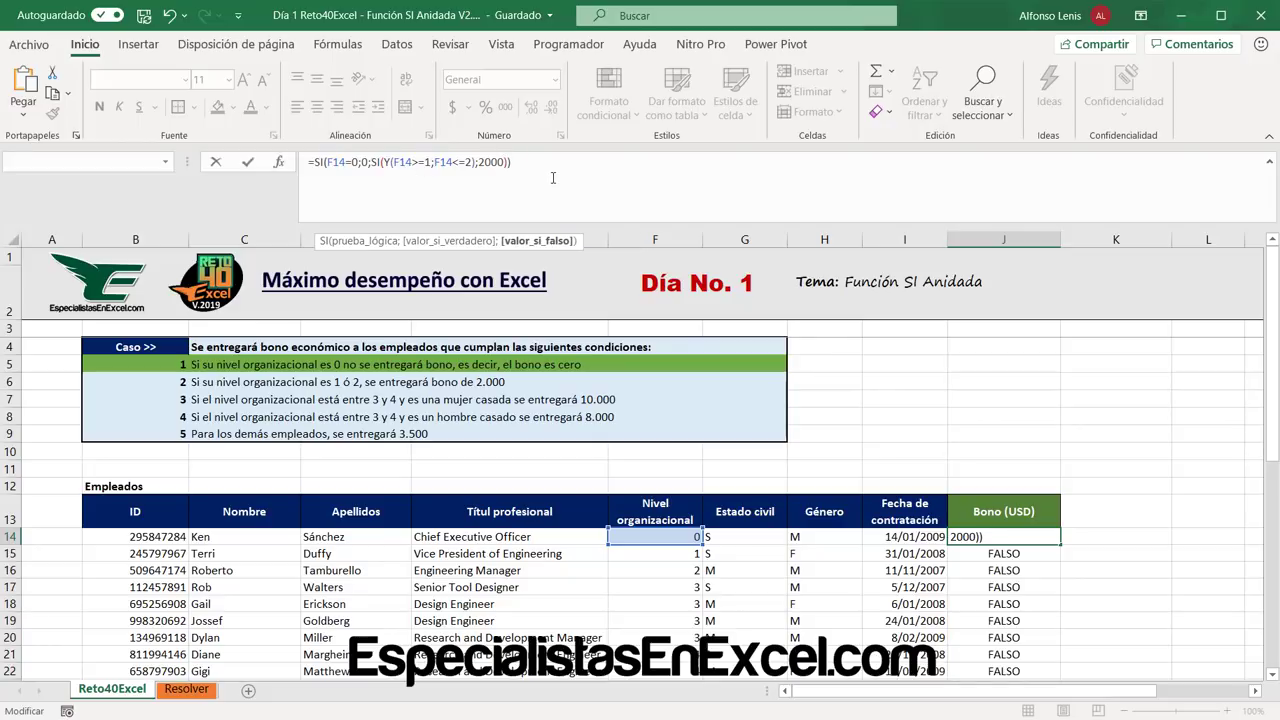
{"action": "key", "text": "Return"}
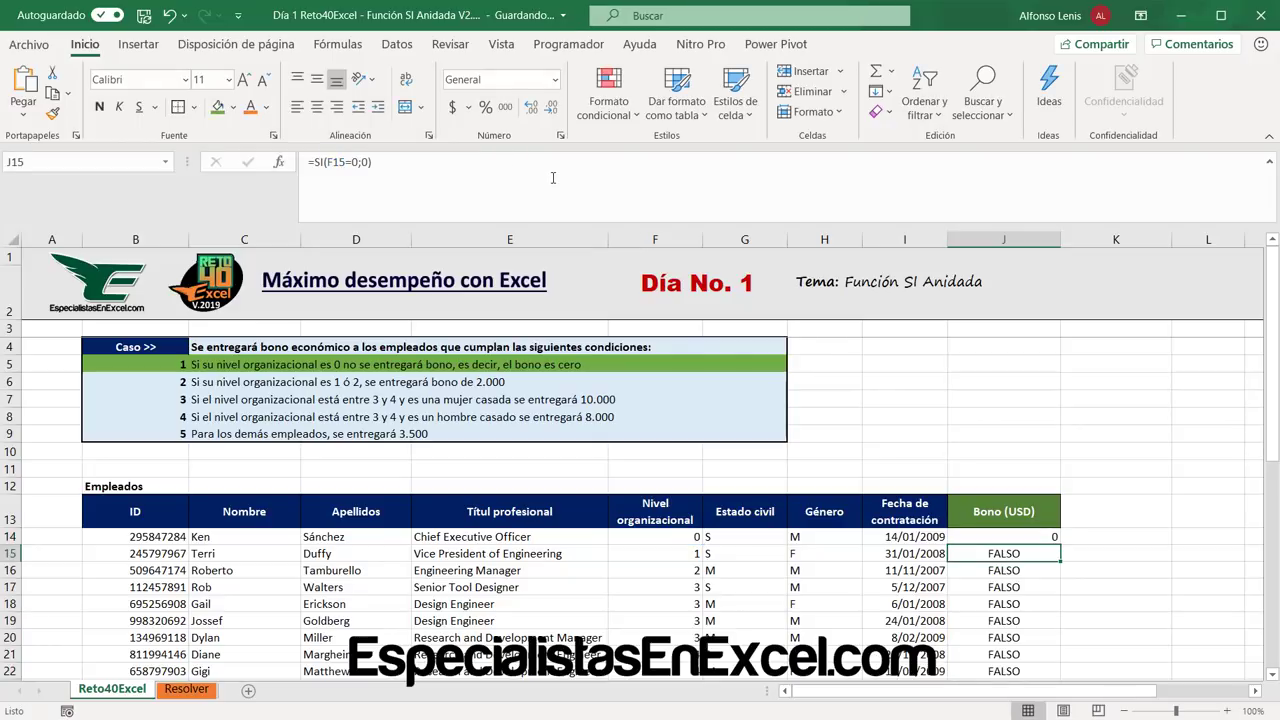
{"action": "left_click", "coordinate": [1022, 537]}
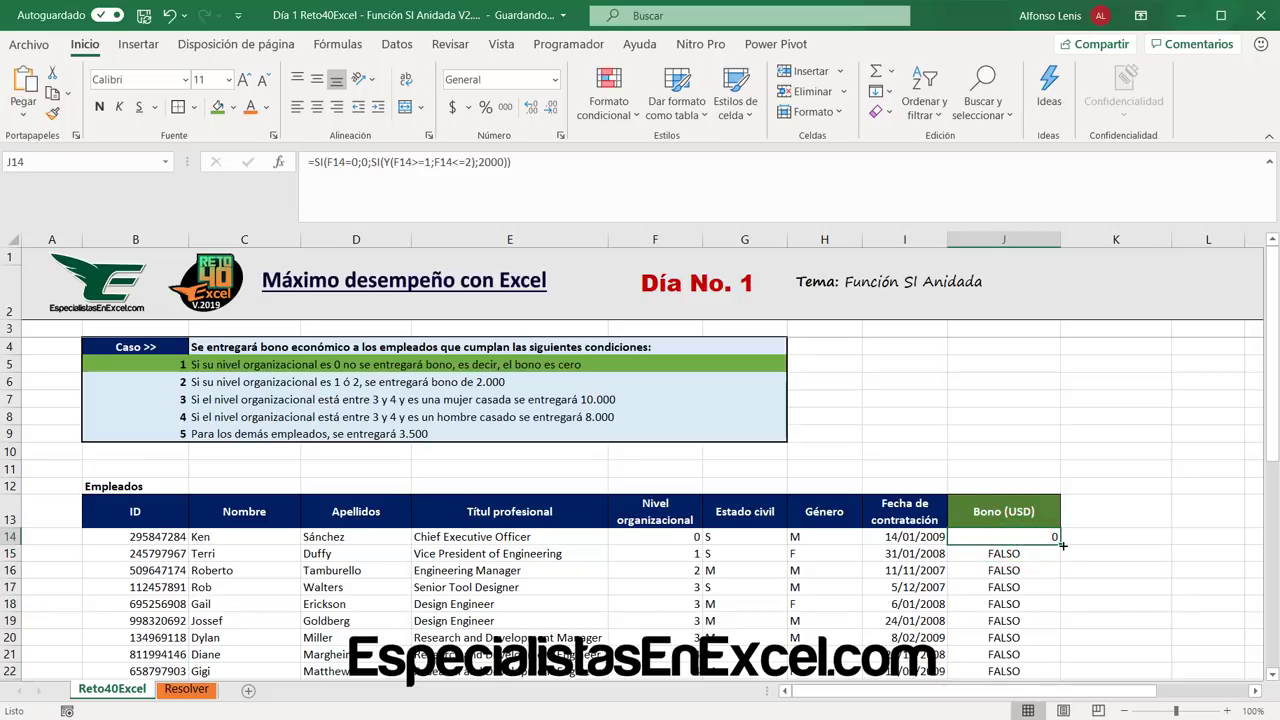
{"action": "double_click", "coordinate": [1062, 545]}
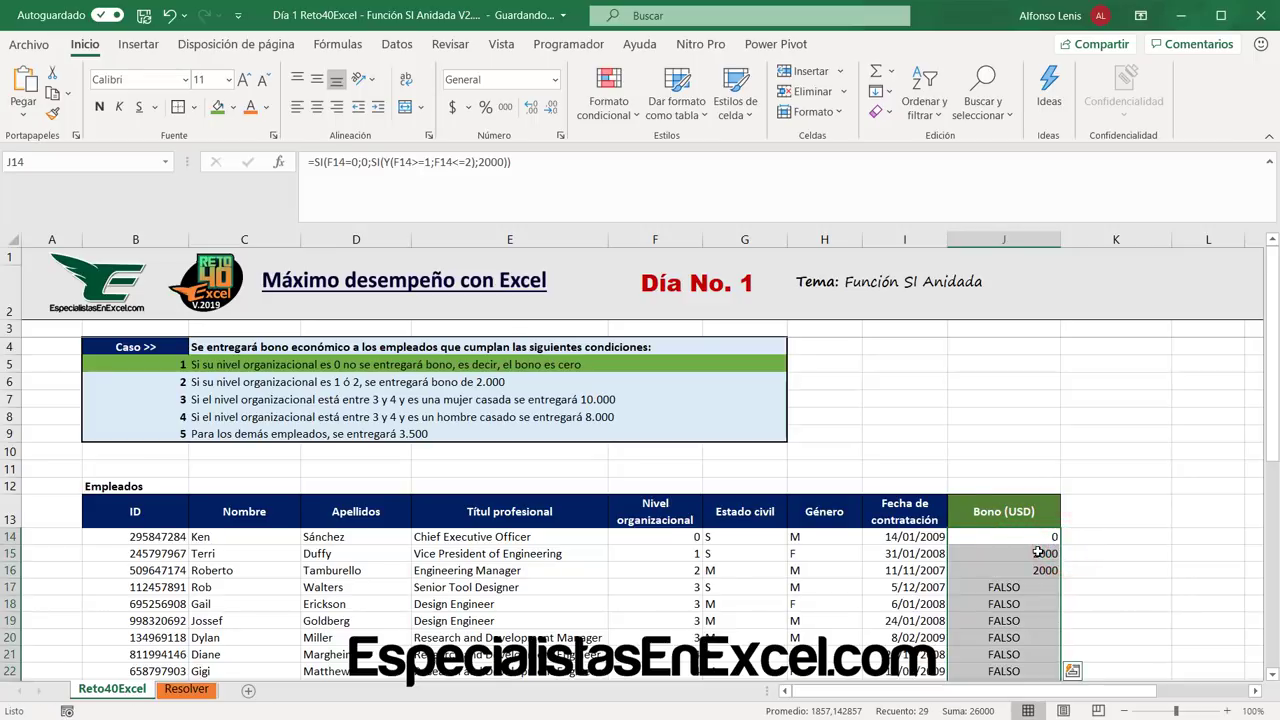
Check the Bono (USD) results against the organizational levels of the employees with levels 1 and 2.
{"action": "left_click", "coordinate": [1038, 553]}
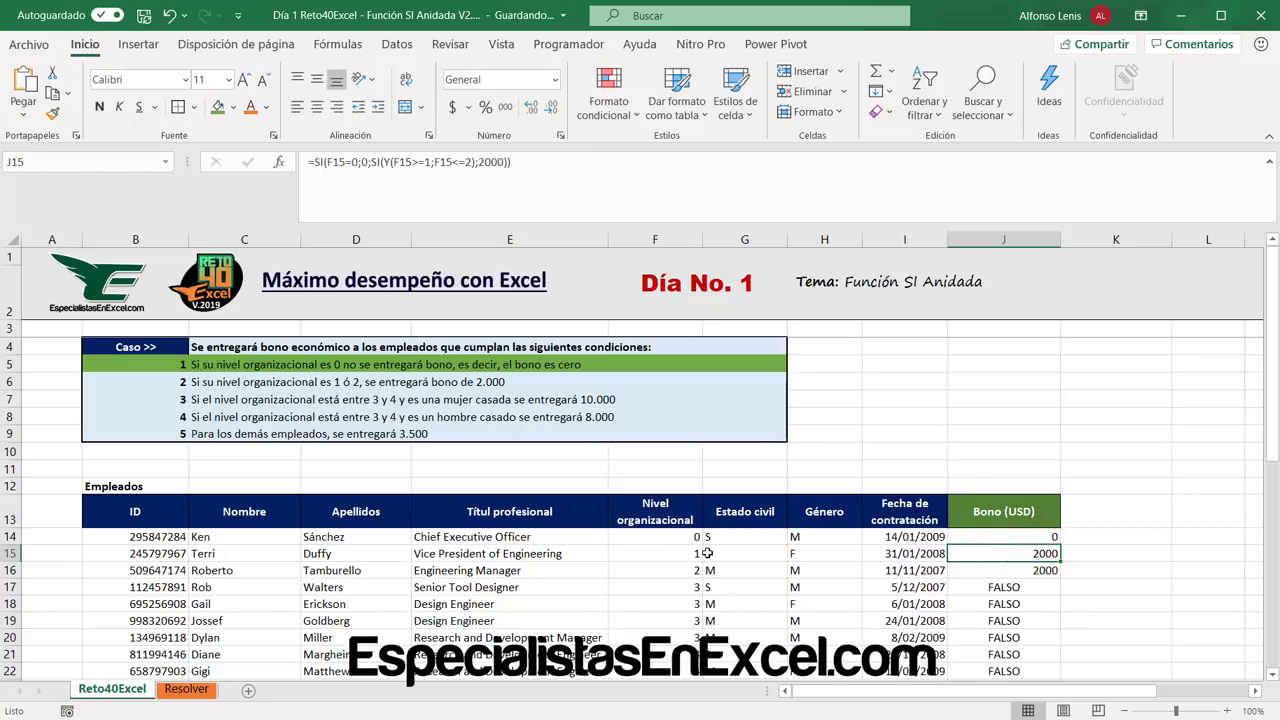
{"action": "left_click_drag", "start_coordinate": [688, 553], "coordinate": [693, 568]}
{"action": "scroll", "coordinate": [700, 580], "scroll_direction": "down", "scroll_amount": 7}
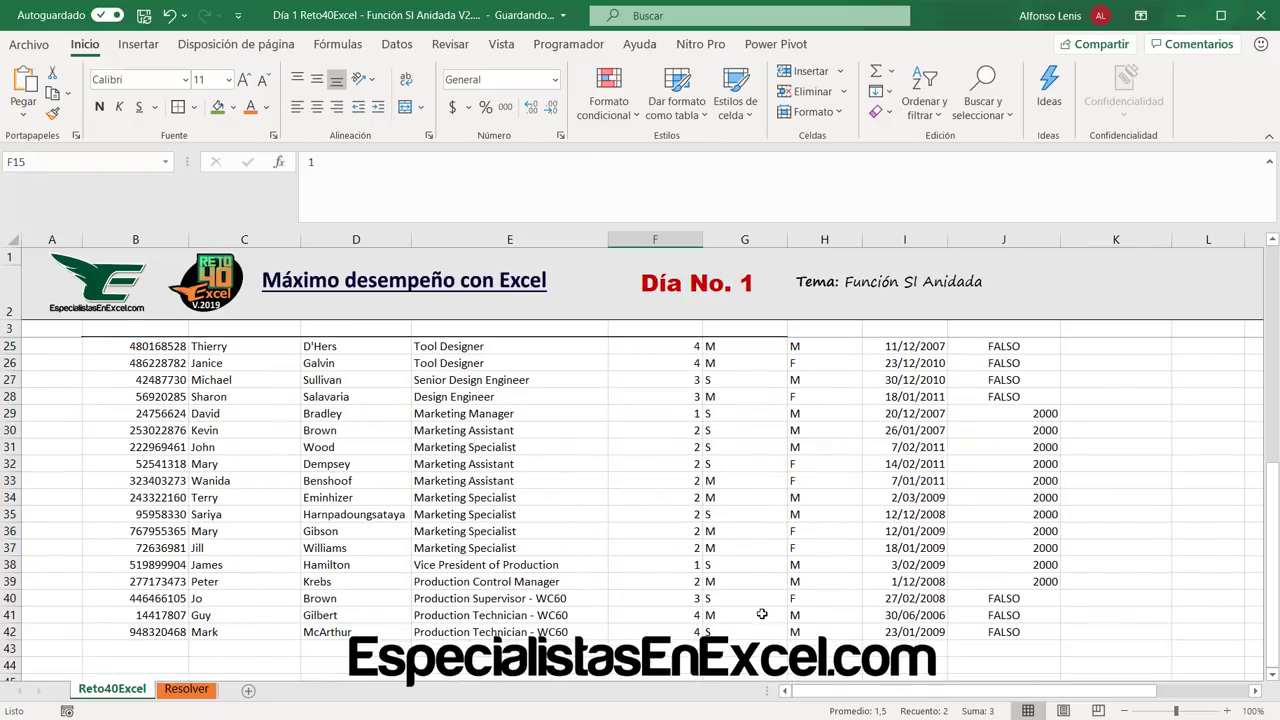
{"action": "left_click_drag", "start_coordinate": [688, 413], "coordinate": [683, 570]}
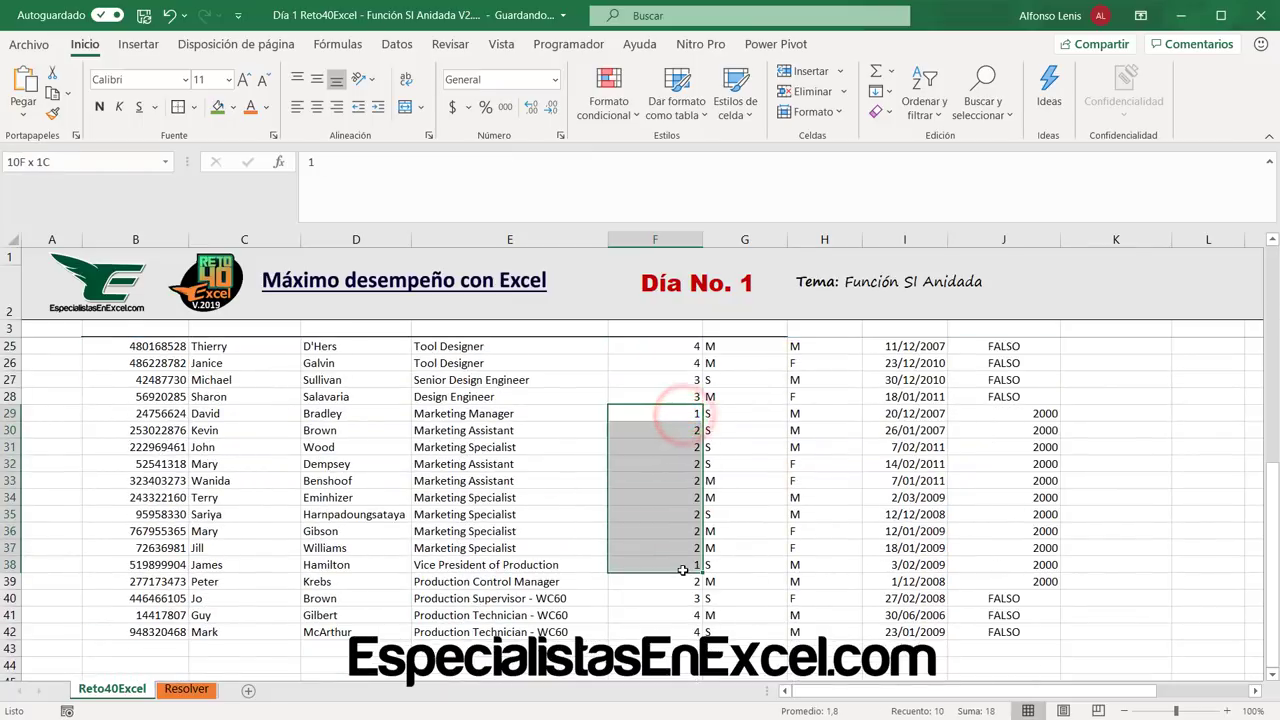
{"action": "left_click_drag", "start_coordinate": [1036, 415], "coordinate": [1003, 585]}
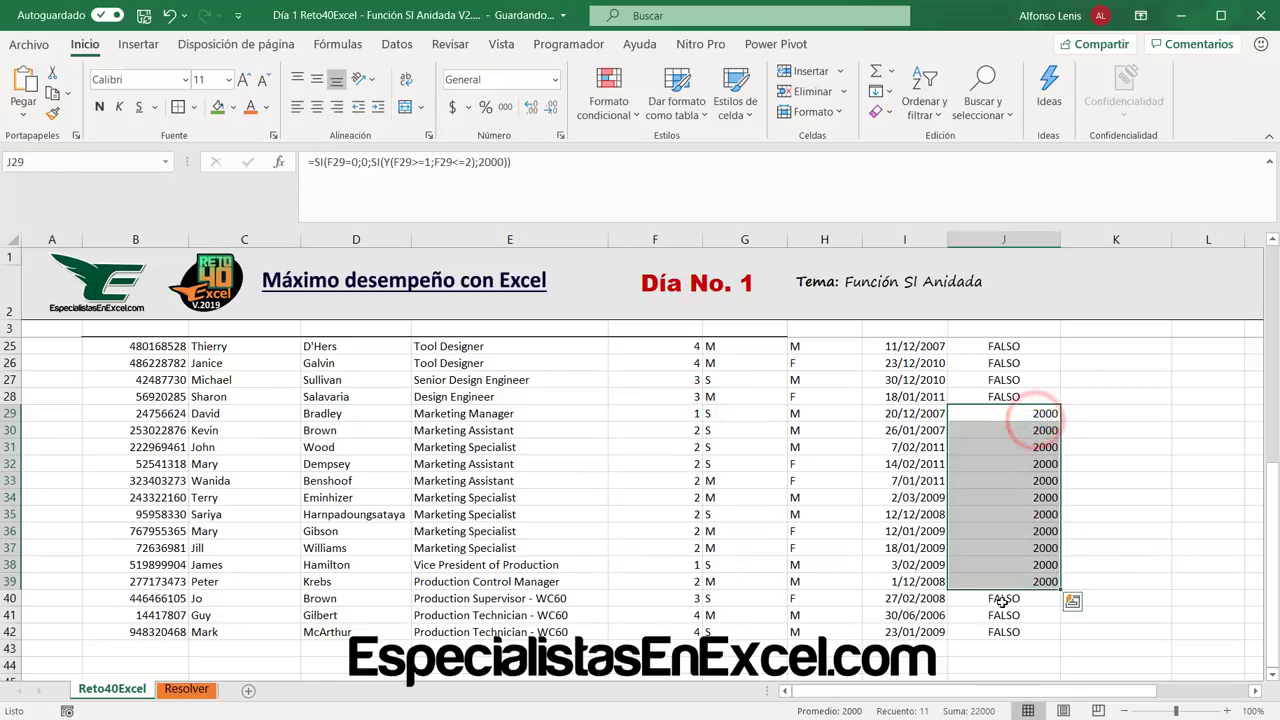
{"action": "left_click", "coordinate": [1003, 598]}
{"action": "scroll", "coordinate": [1010, 560], "scroll_direction": "up", "scroll_amount": 7}
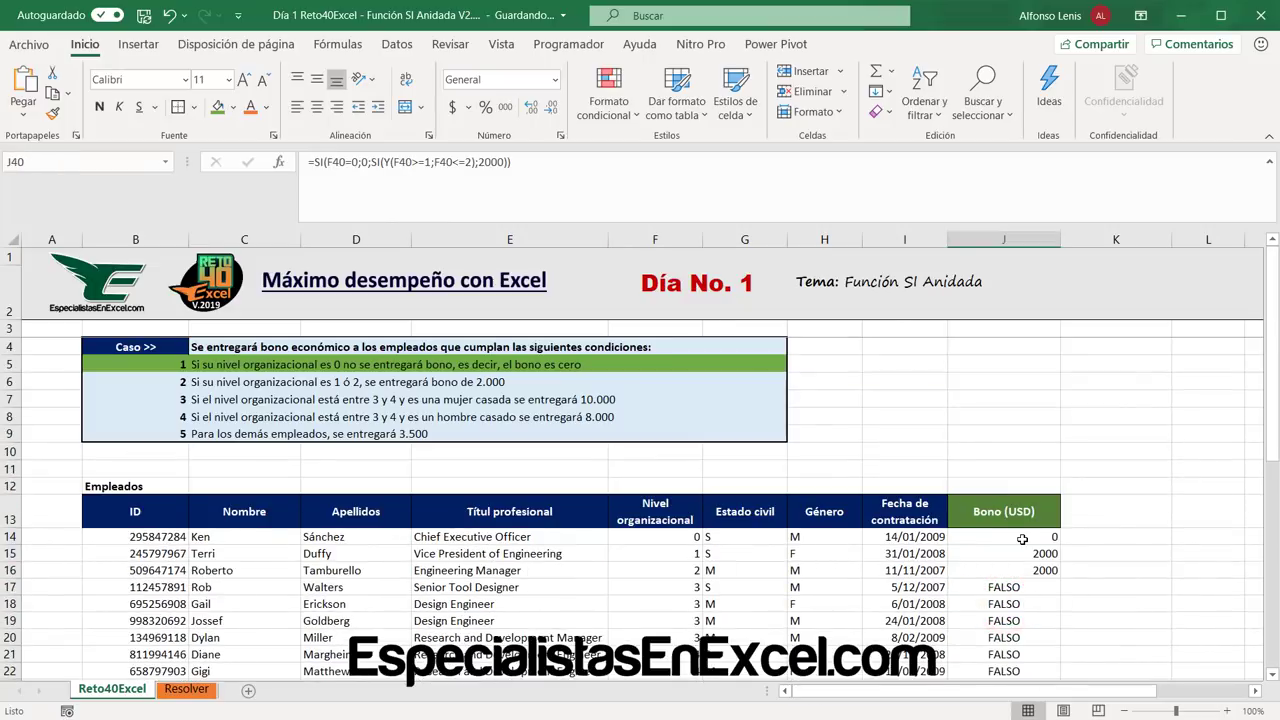
Shade the condition 2 row of the case table green to mark it as solved.
{"action": "left_click", "coordinate": [1024, 540]}
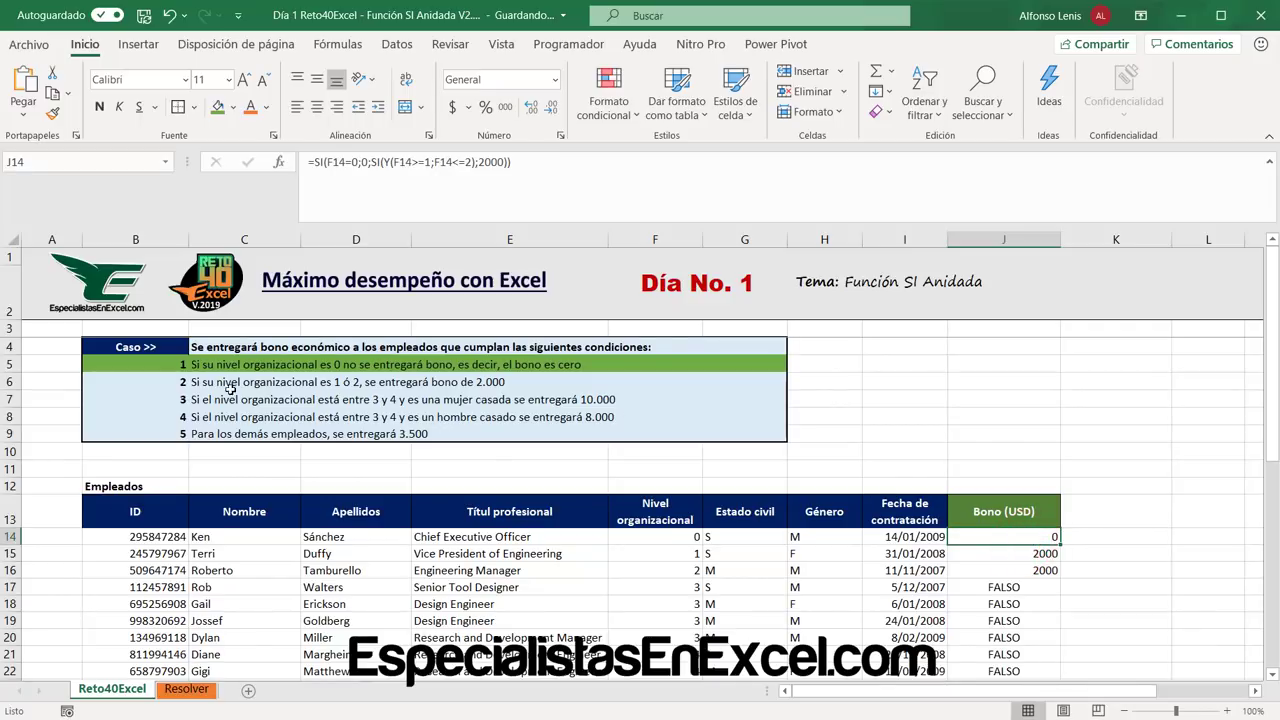
{"action": "left_click_drag", "start_coordinate": [148, 382], "coordinate": [790, 395]}
{"action": "left_click", "coordinate": [215, 108]}
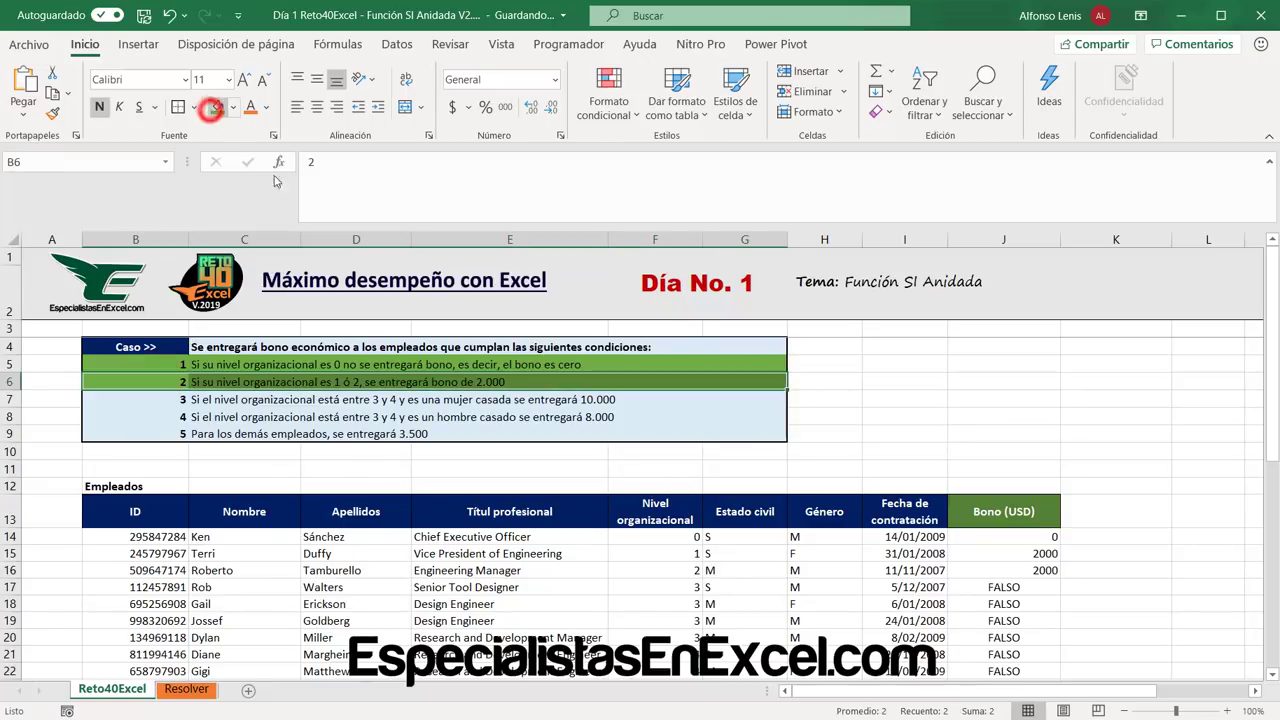
Examine condition 3 against the Nivel organizacional, Estado civil and Género columns and the letter codes they use.
{"action": "left_click", "coordinate": [160, 399]}
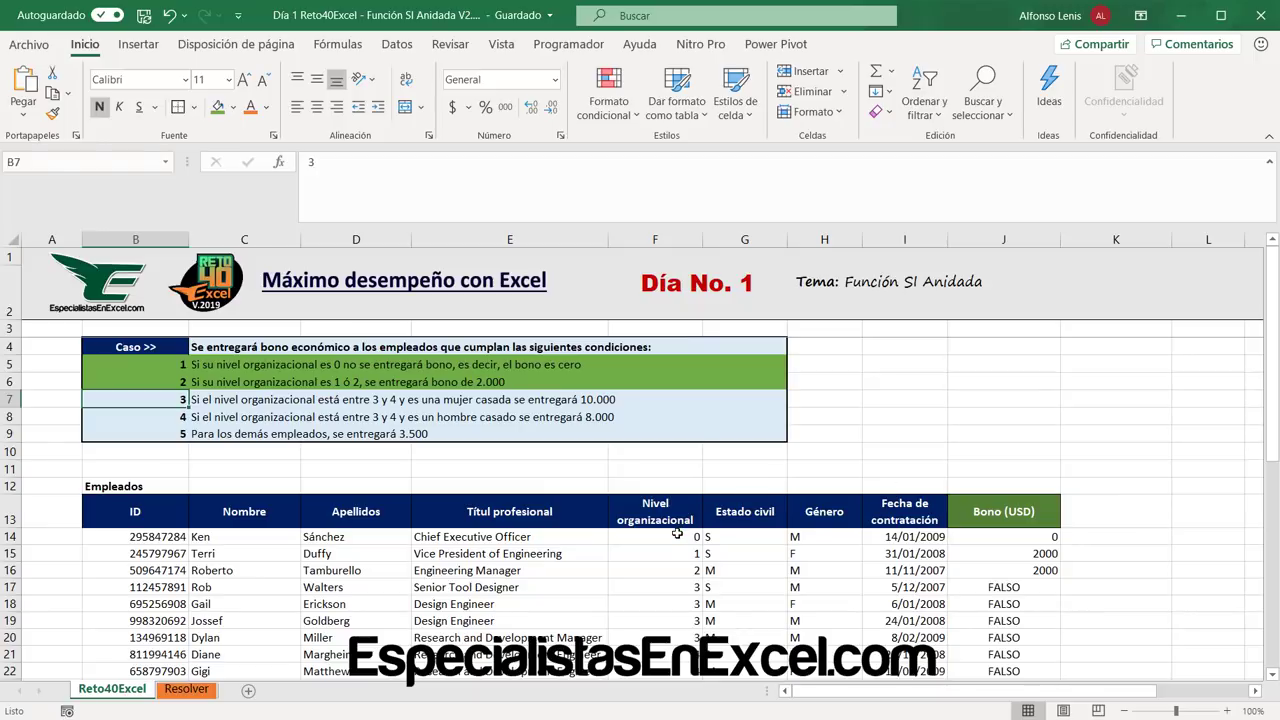
{"action": "left_click_drag", "start_coordinate": [645, 512], "coordinate": [657, 640]}
{"action": "left_click_drag", "start_coordinate": [745, 511], "coordinate": [757, 623]}
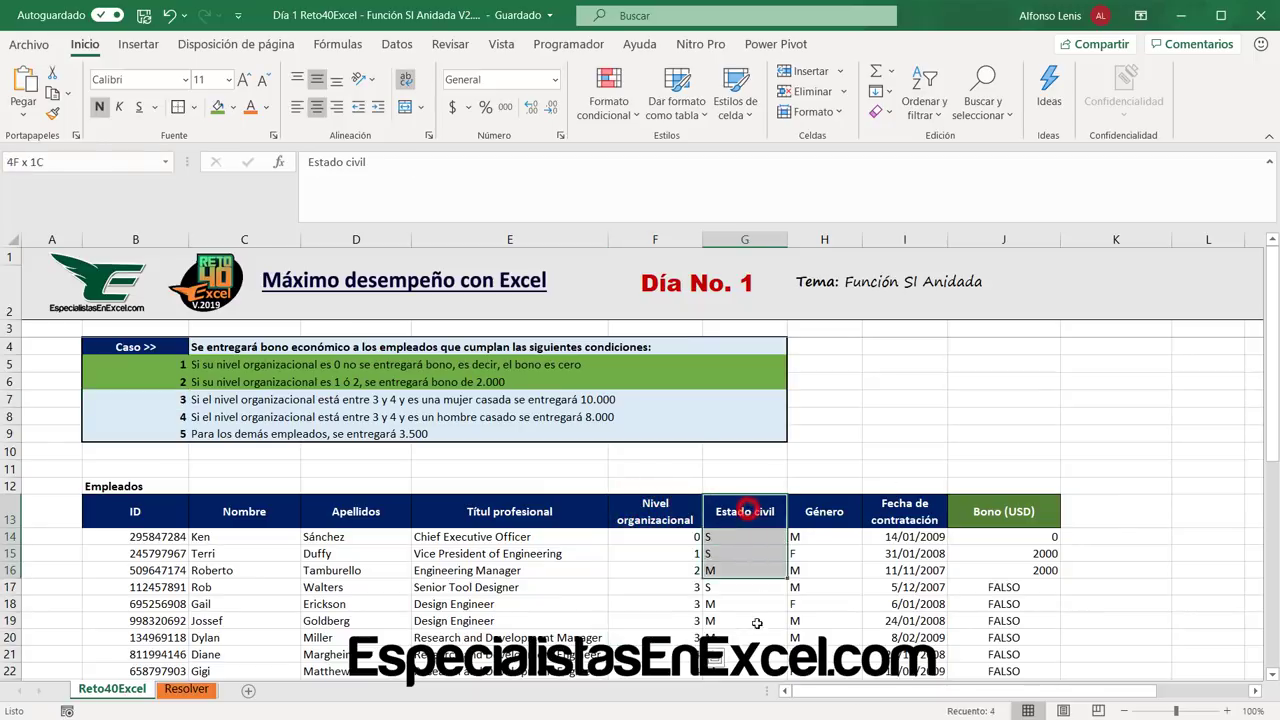
{"action": "left_click_drag", "start_coordinate": [822, 507], "coordinate": [826, 582]}
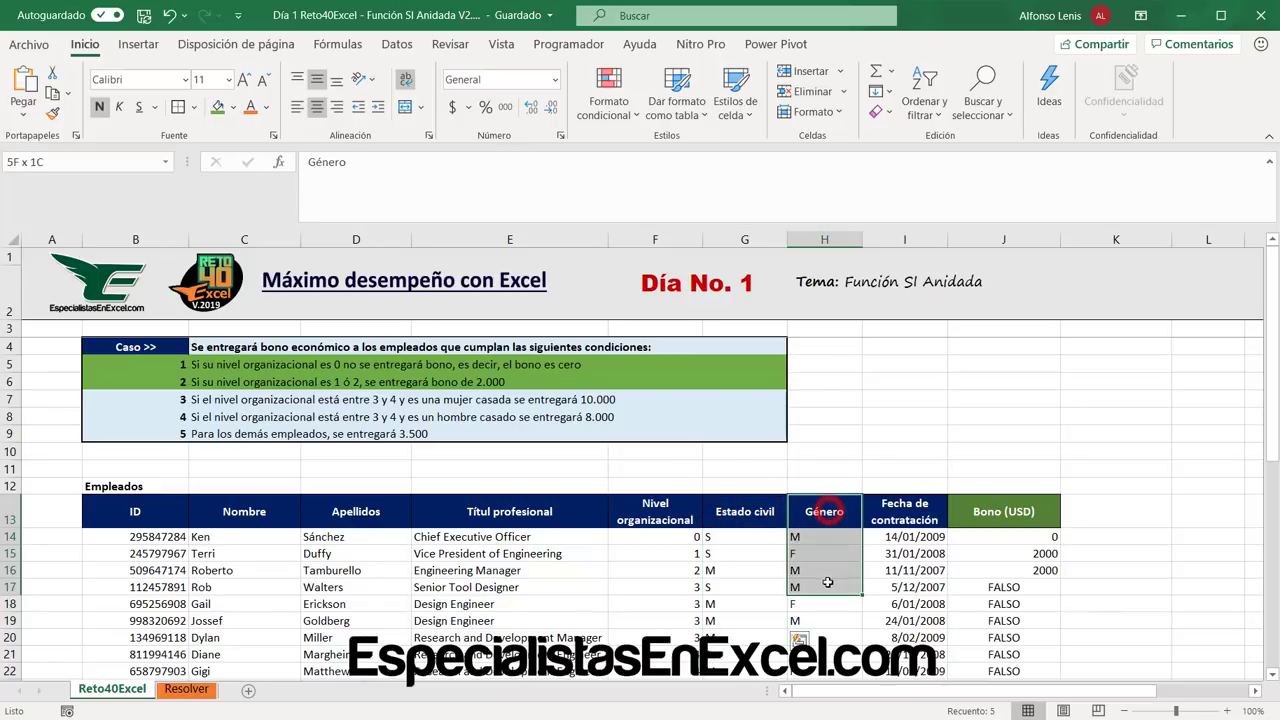
{"action": "left_click", "coordinate": [810, 536]}
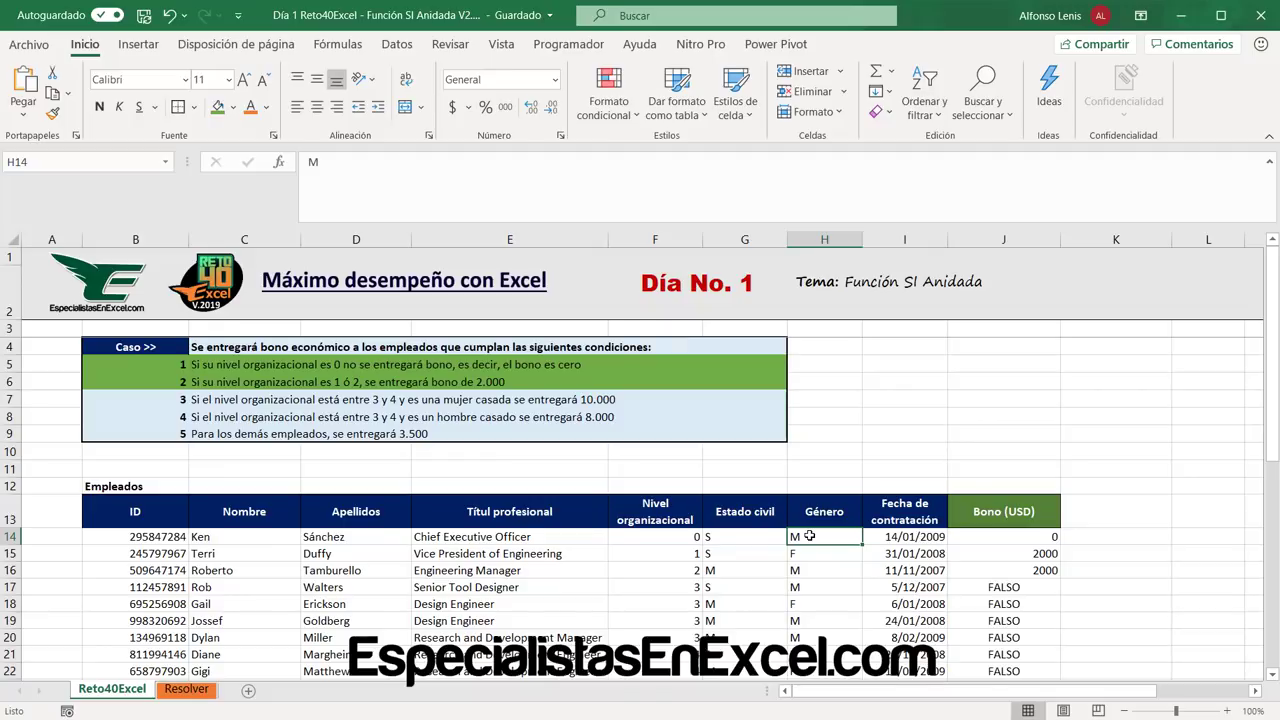
{"action": "left_click", "coordinate": [818, 553]}
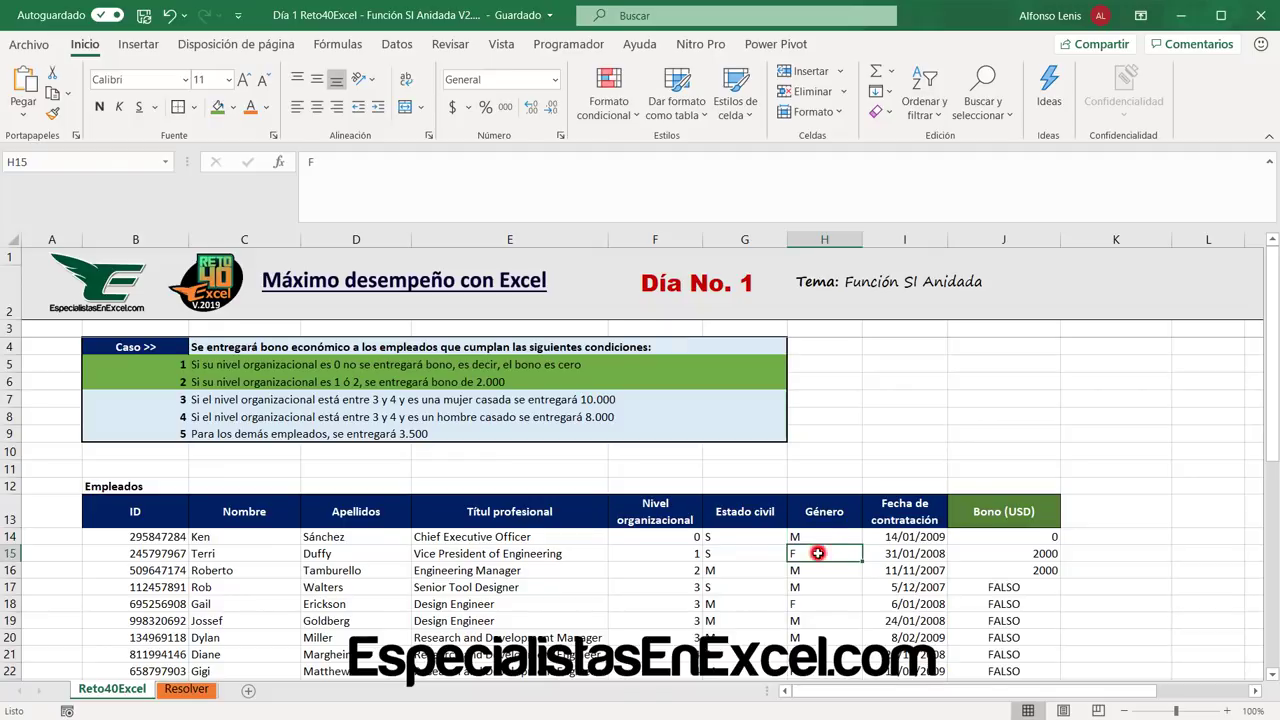
{"action": "left_click", "coordinate": [727, 537]}
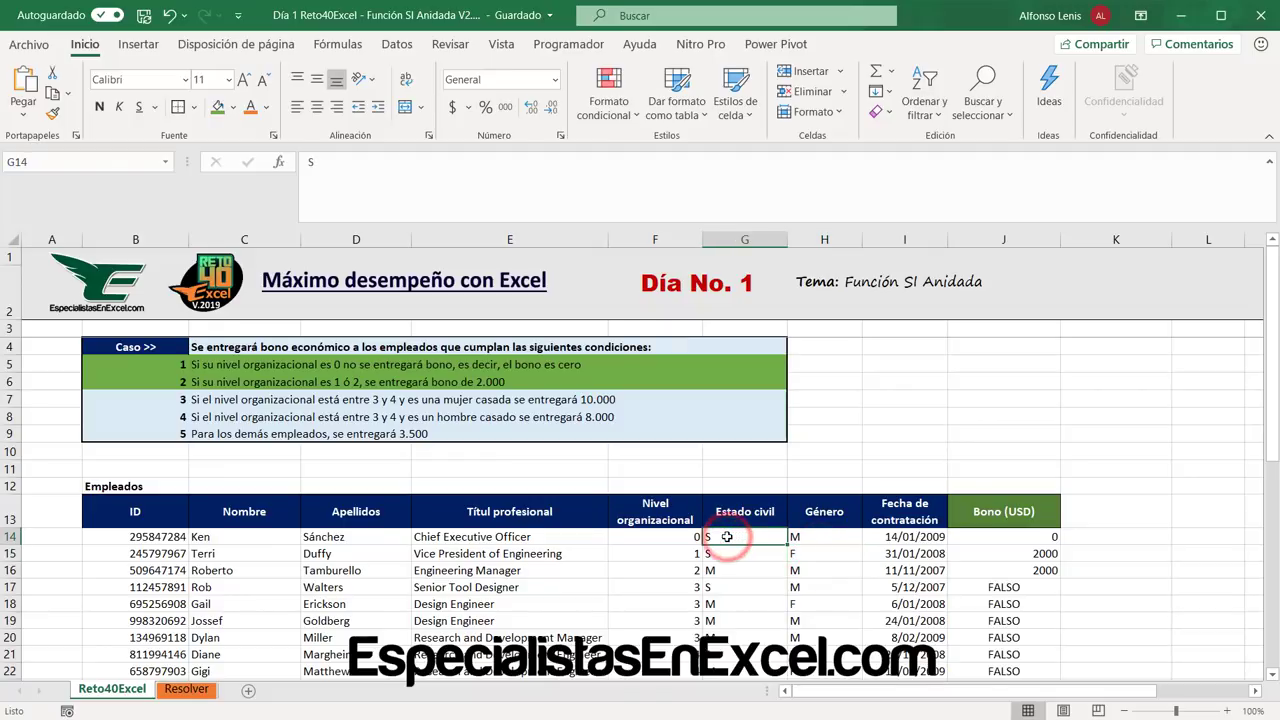
{"action": "left_click", "coordinate": [731, 570]}
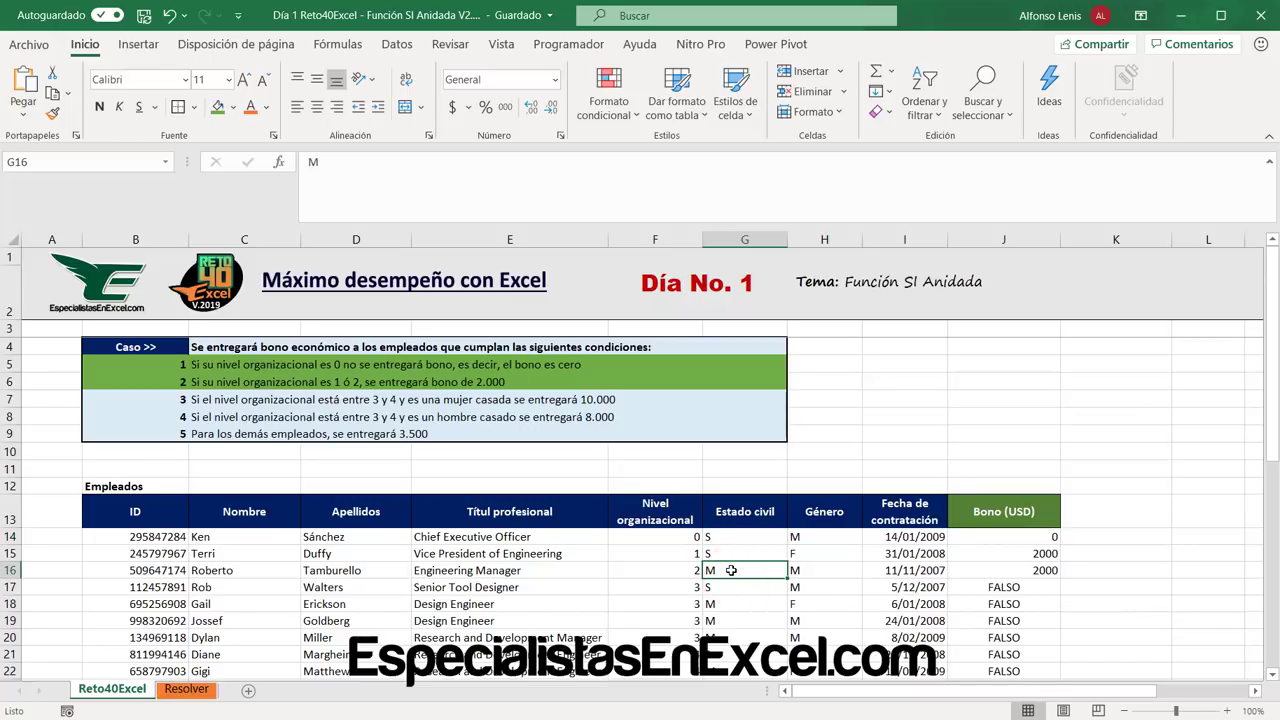
Edit the formula in J14 to open a third SI function as the second SI's value-if-false argument, after 2000.
{"action": "left_click", "coordinate": [1005, 536]}
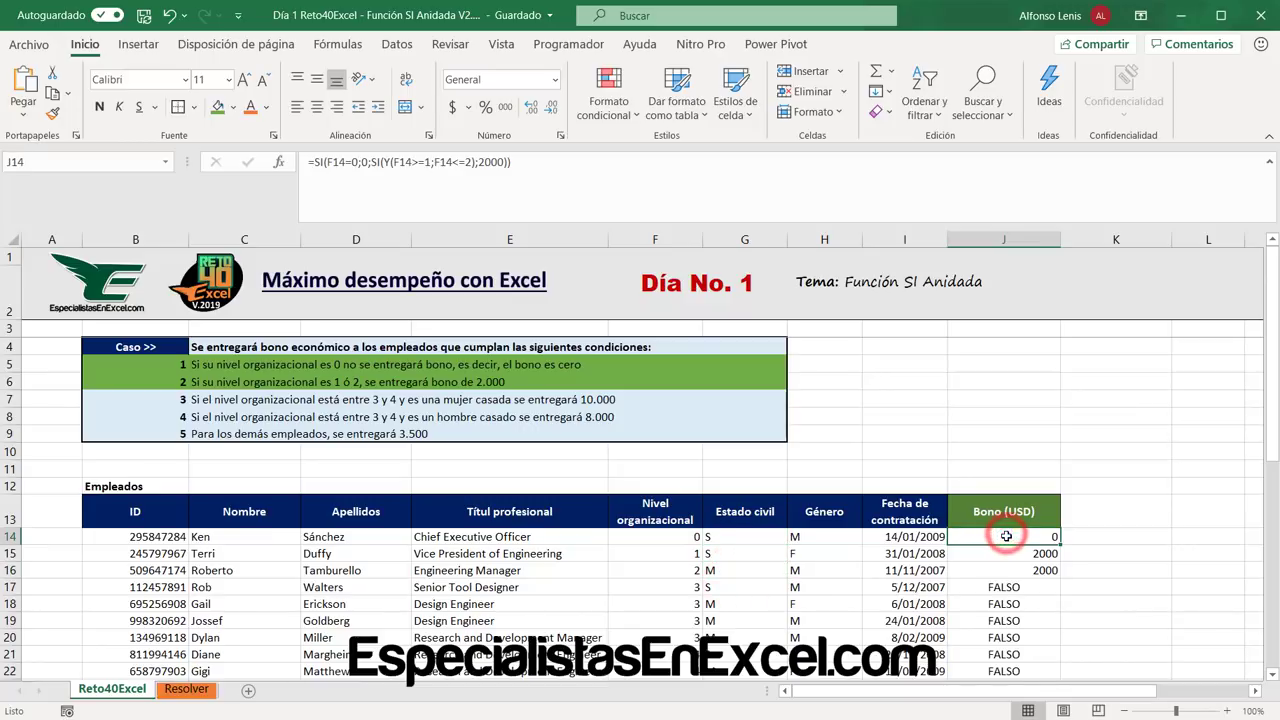
{"action": "left_click", "coordinate": [509, 161]}
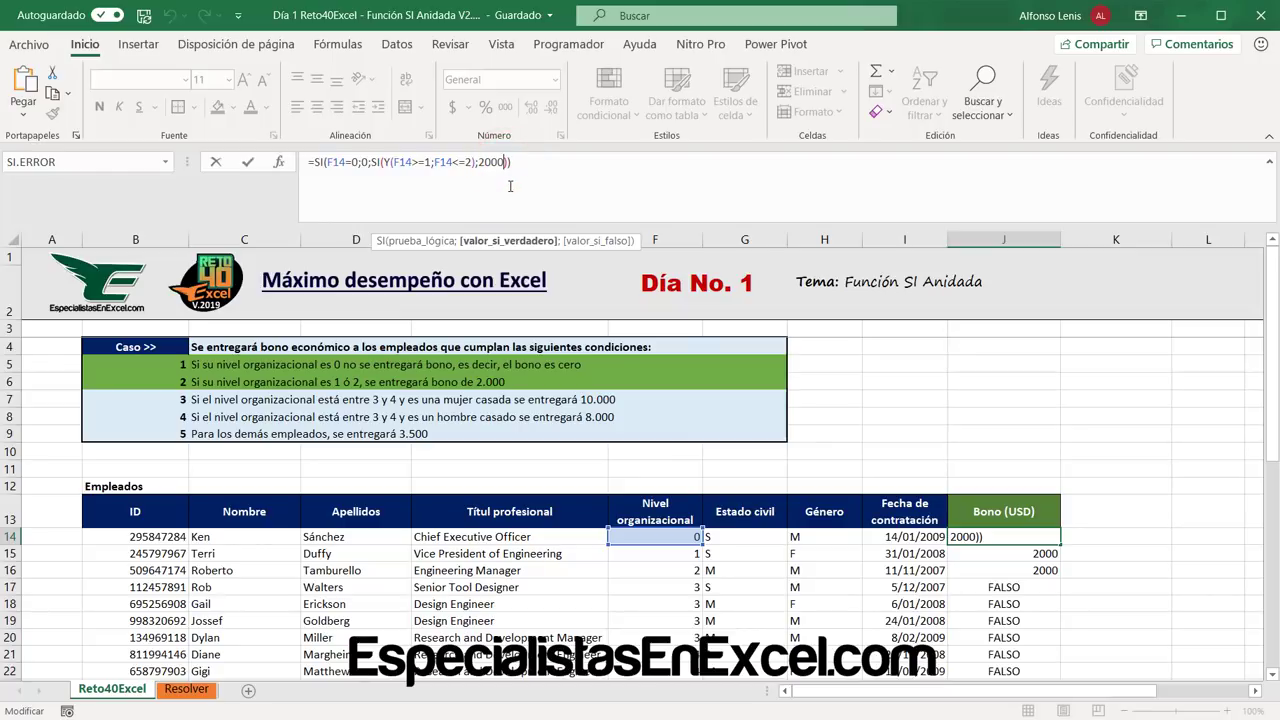
{"action": "key", "text": "Left"}
{"action": "key", "text": "Left"}
{"action": "type", "text": ";"}
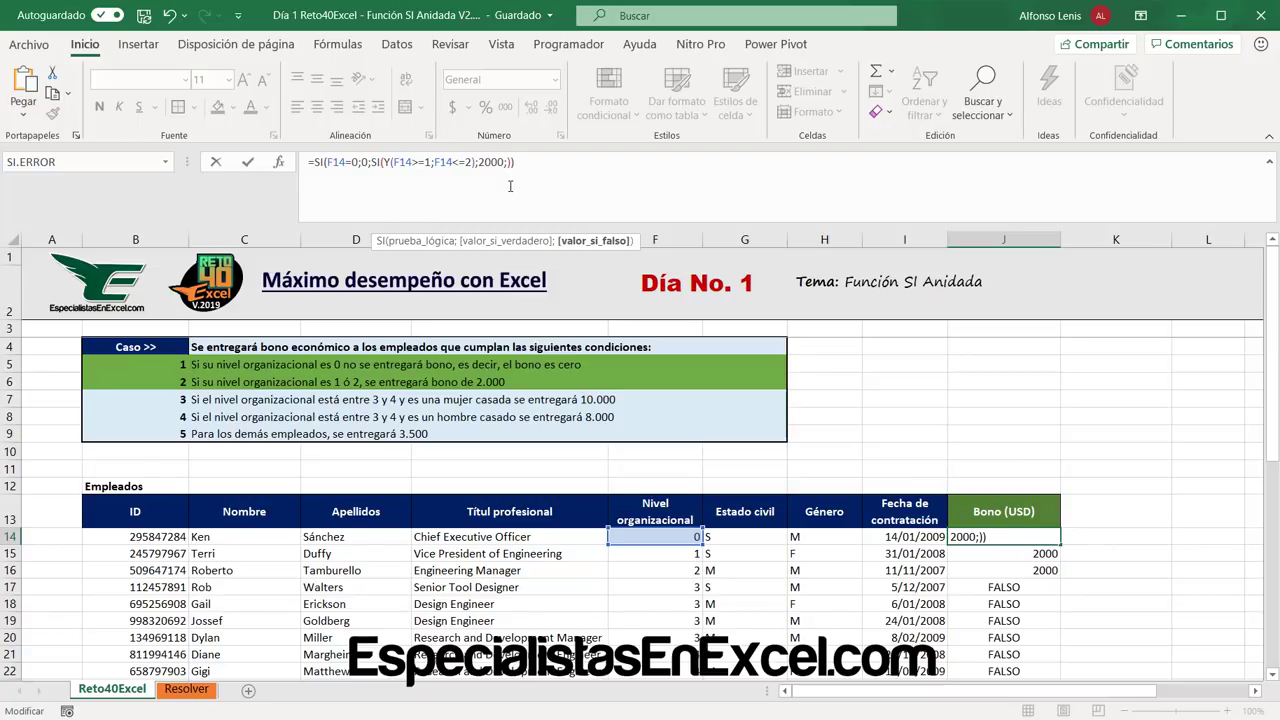
{"action": "type", "text": "si"}
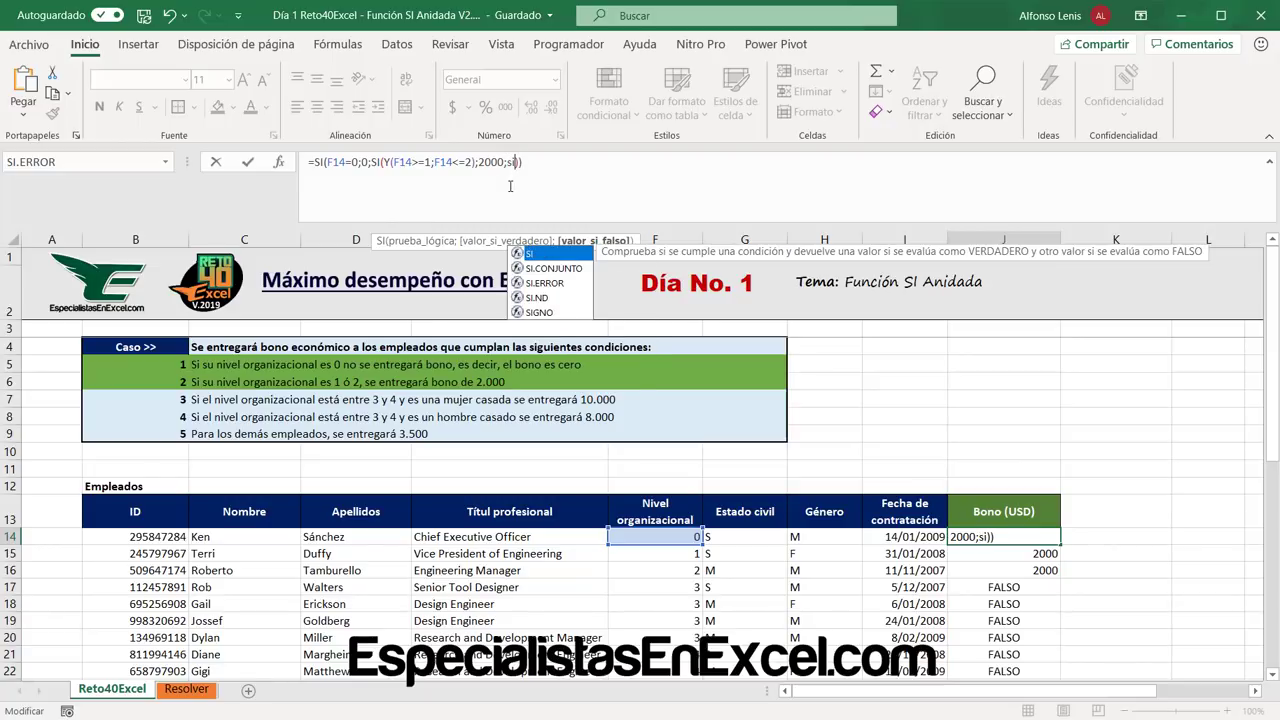
{"action": "key", "text": "BackSpace"}
{"action": "key", "text": "BackSpace"}
{"action": "type", "text": "SI"}
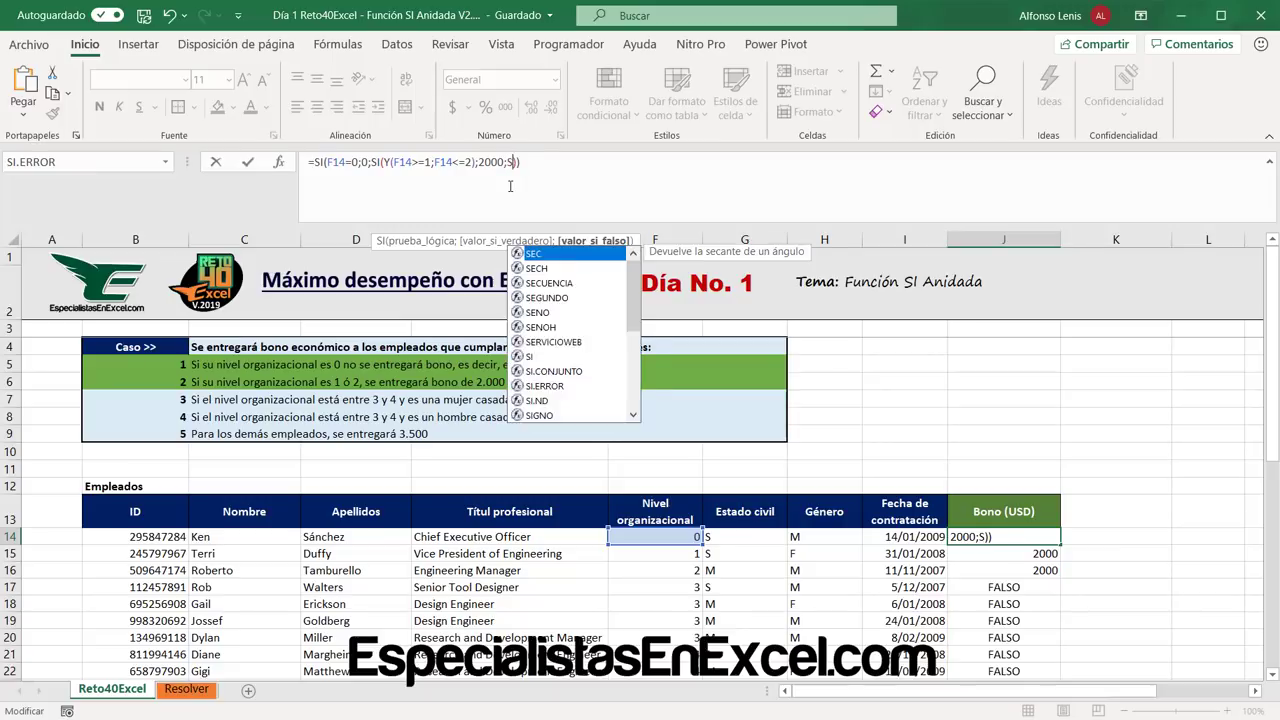
{"action": "type", "text": "("}
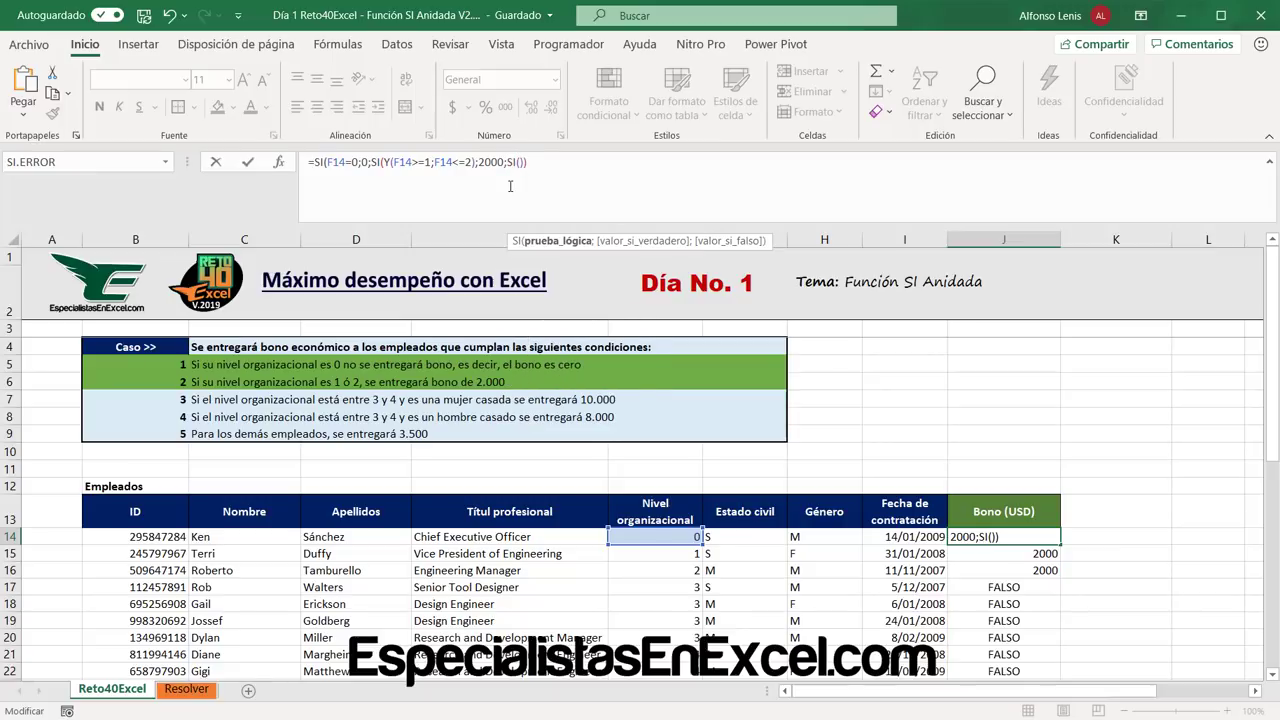
Start the third SI's logical test with a Y function holding the level conditions F14>=3 and F14<4.
{"action": "type", "text": "Y"}
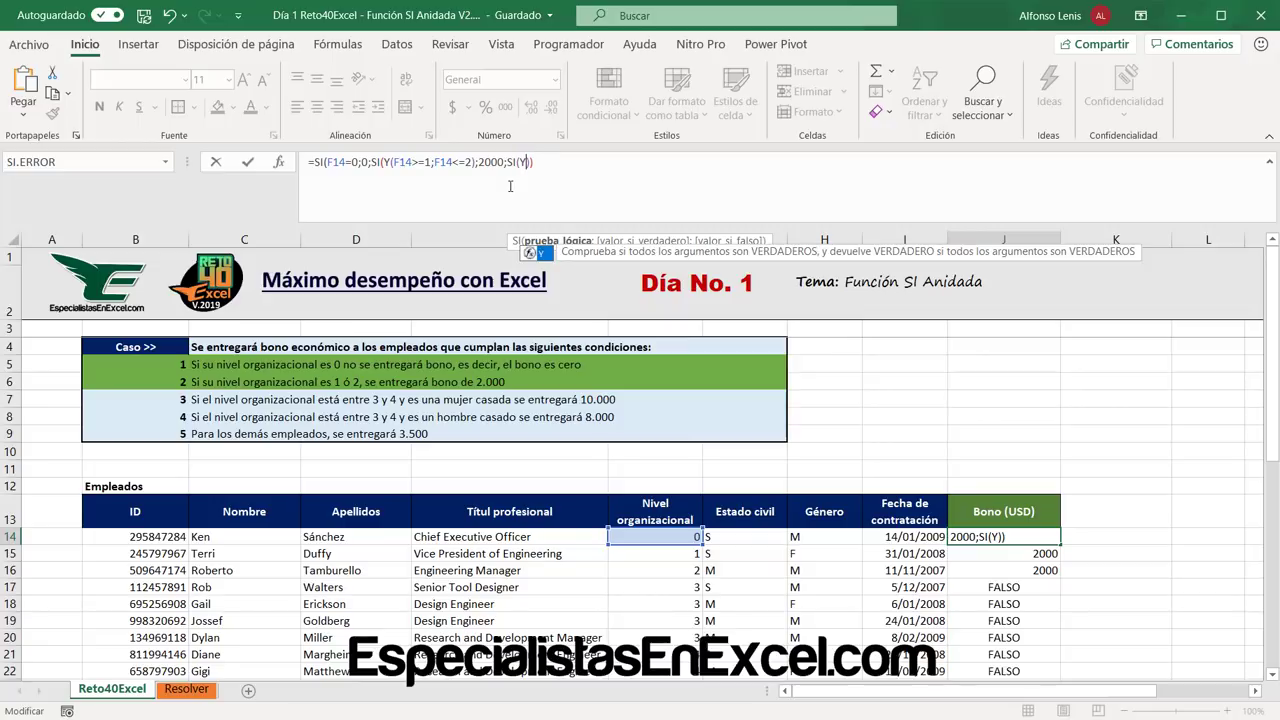
{"action": "type", "text": "("}
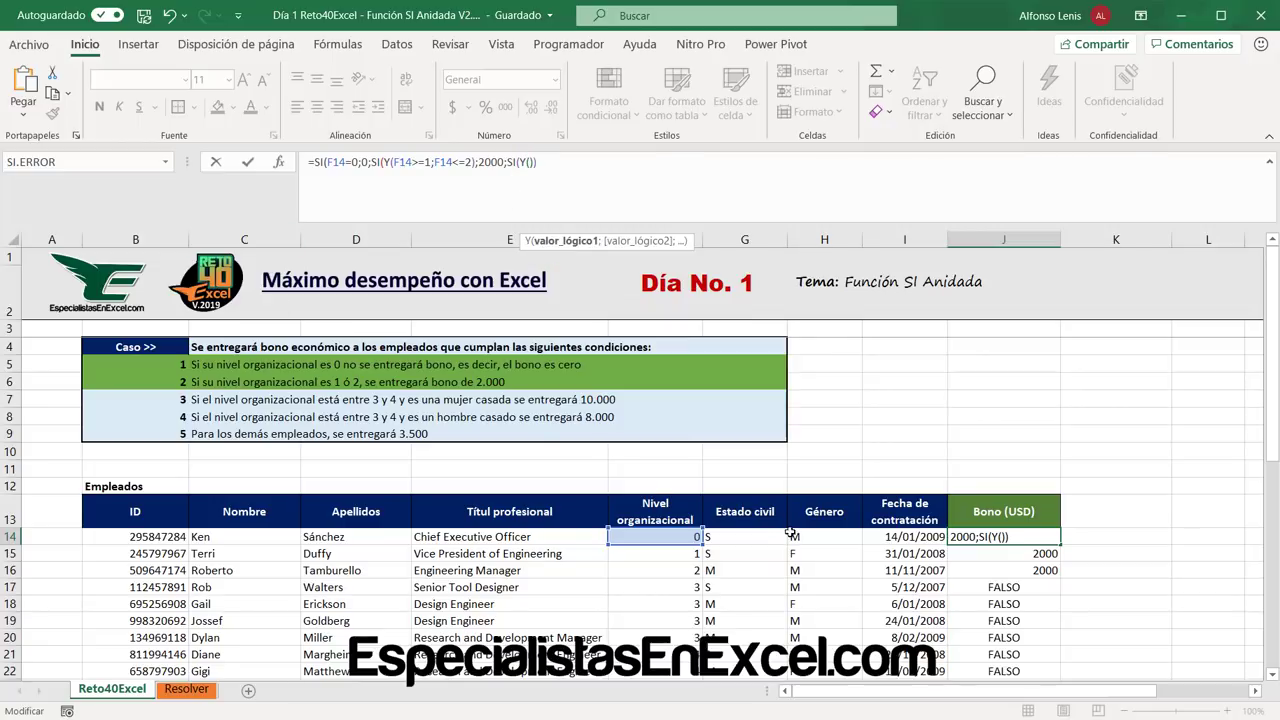
{"action": "left_click", "coordinate": [682, 535]}
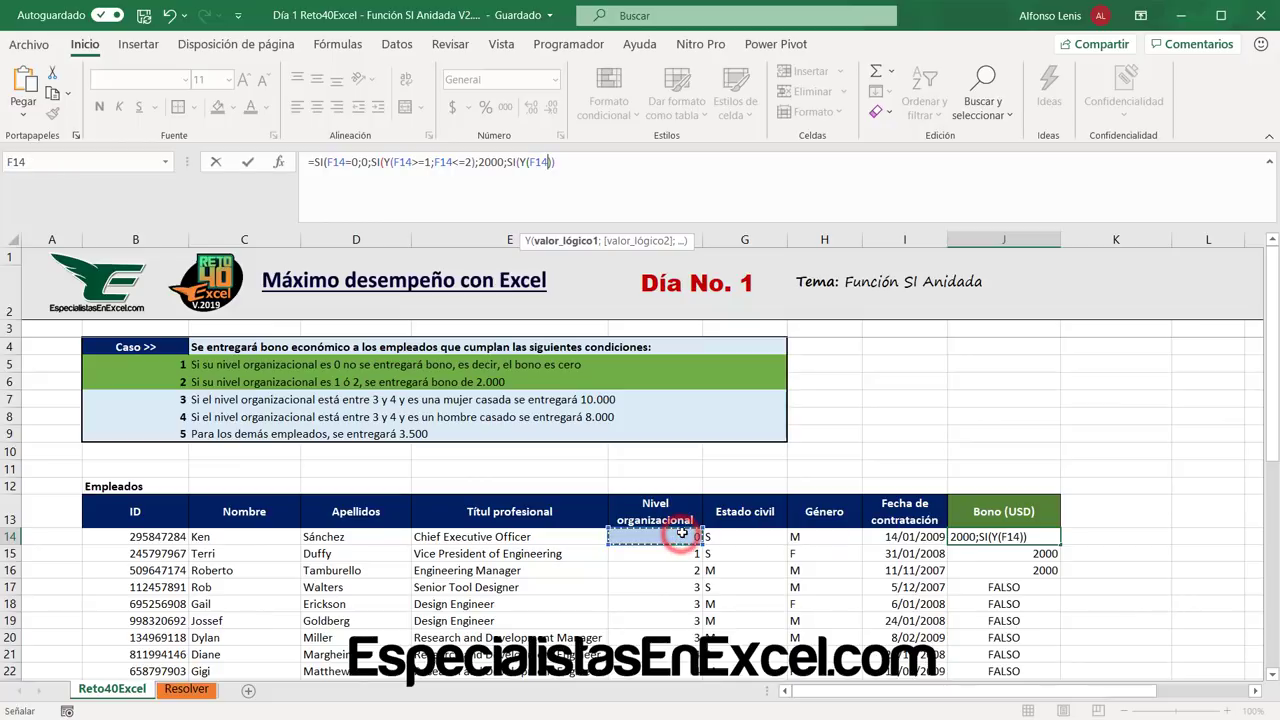
{"action": "type", "text": ">="}
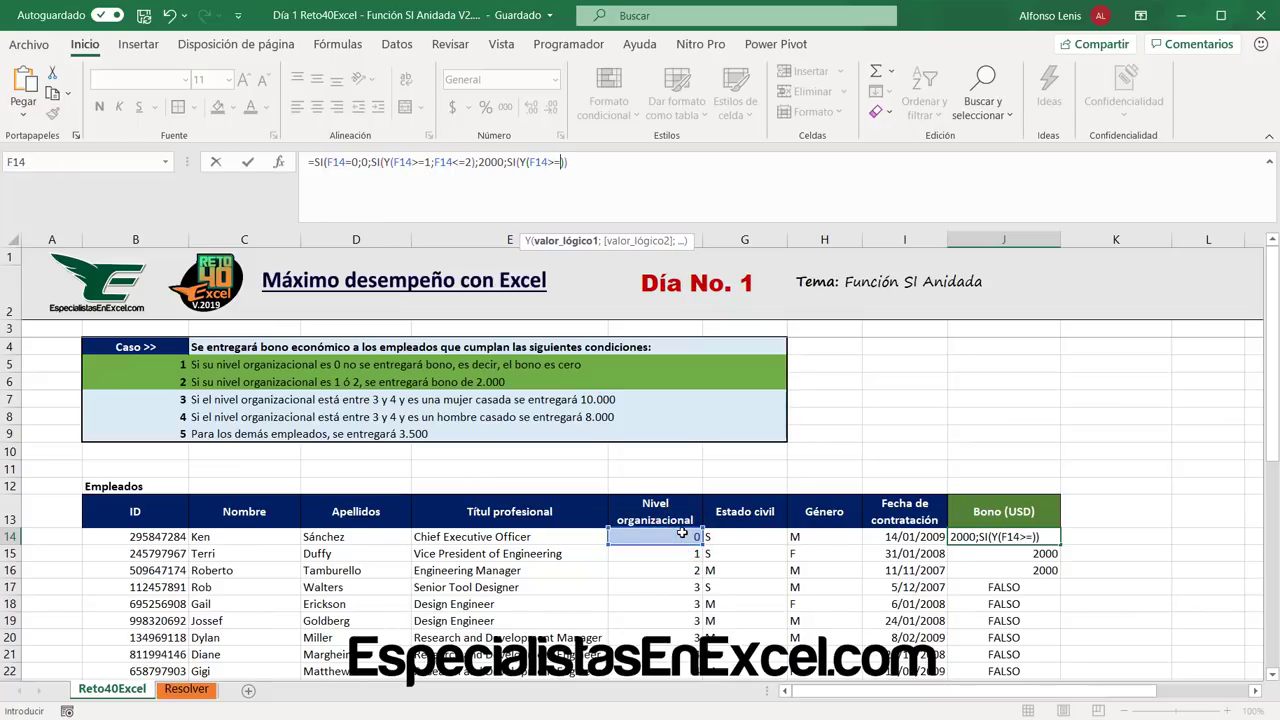
{"action": "type", "text": "3;"}
{"action": "left_click", "coordinate": [682, 533]}
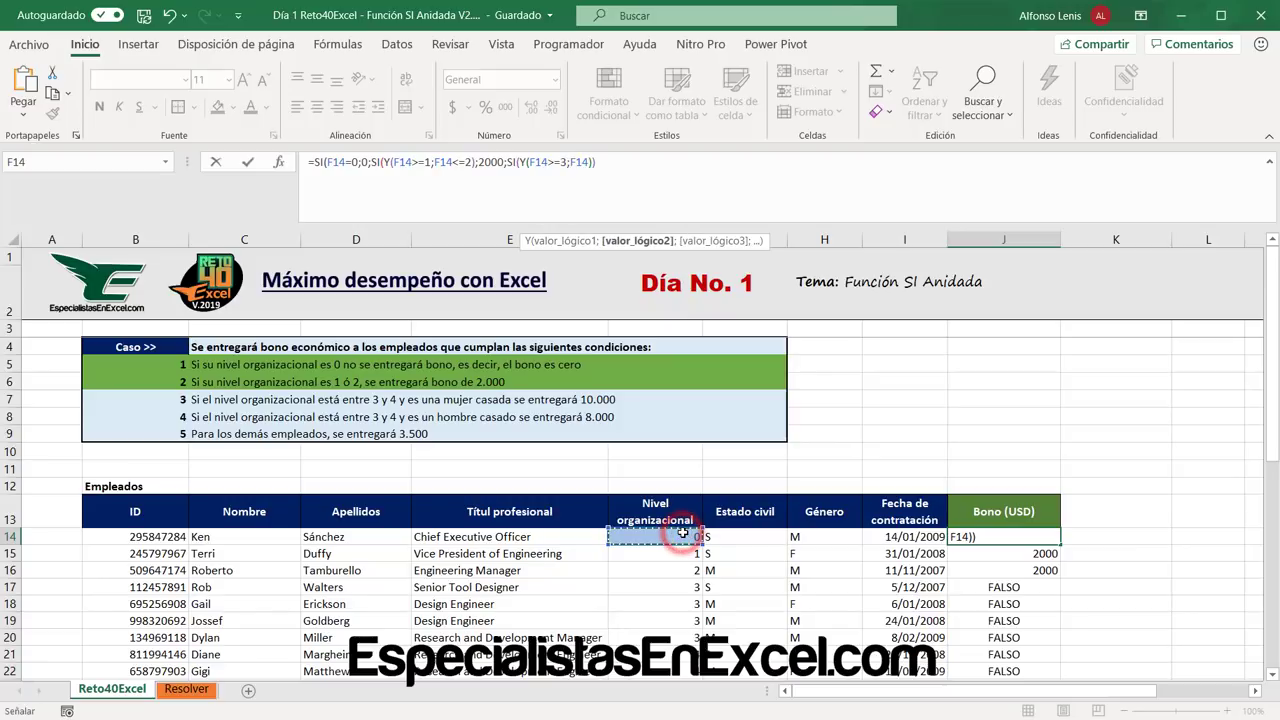
{"action": "type", "text": "<4"}
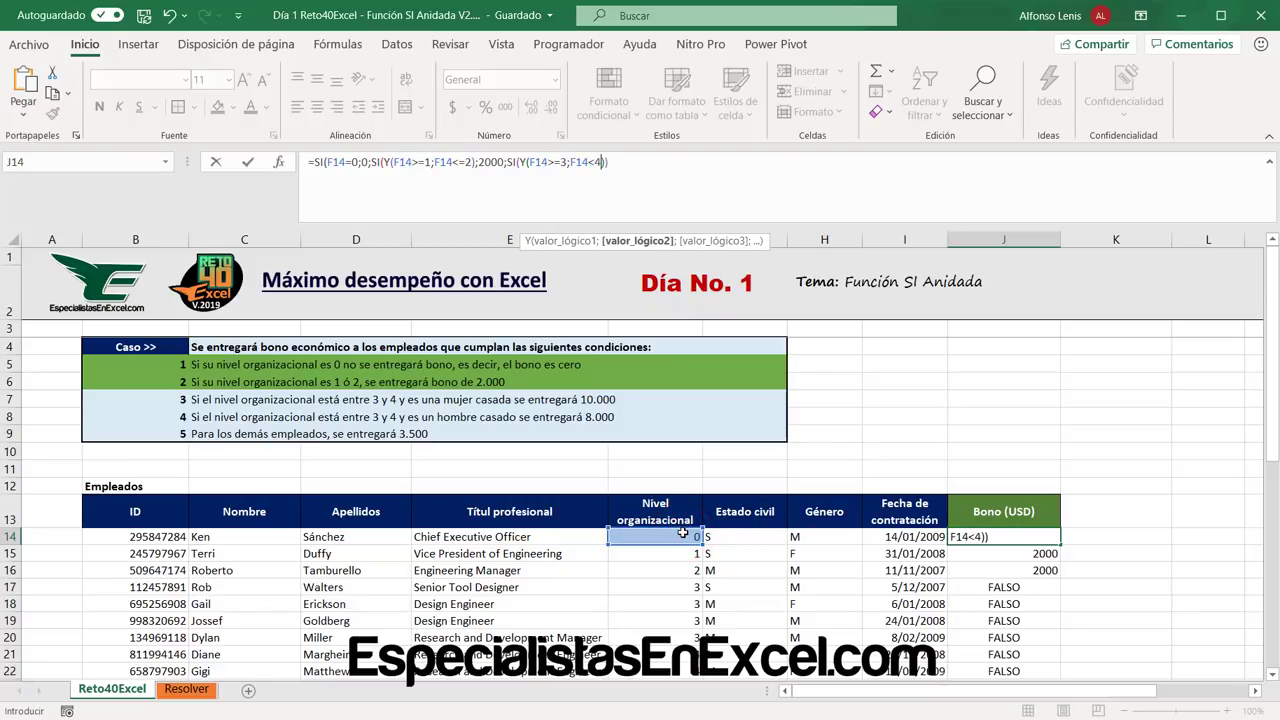
Add the gender condition H14="F" as the third argument of Y, followed by the separator for a fourth argument.
{"action": "type", "text": ";"}
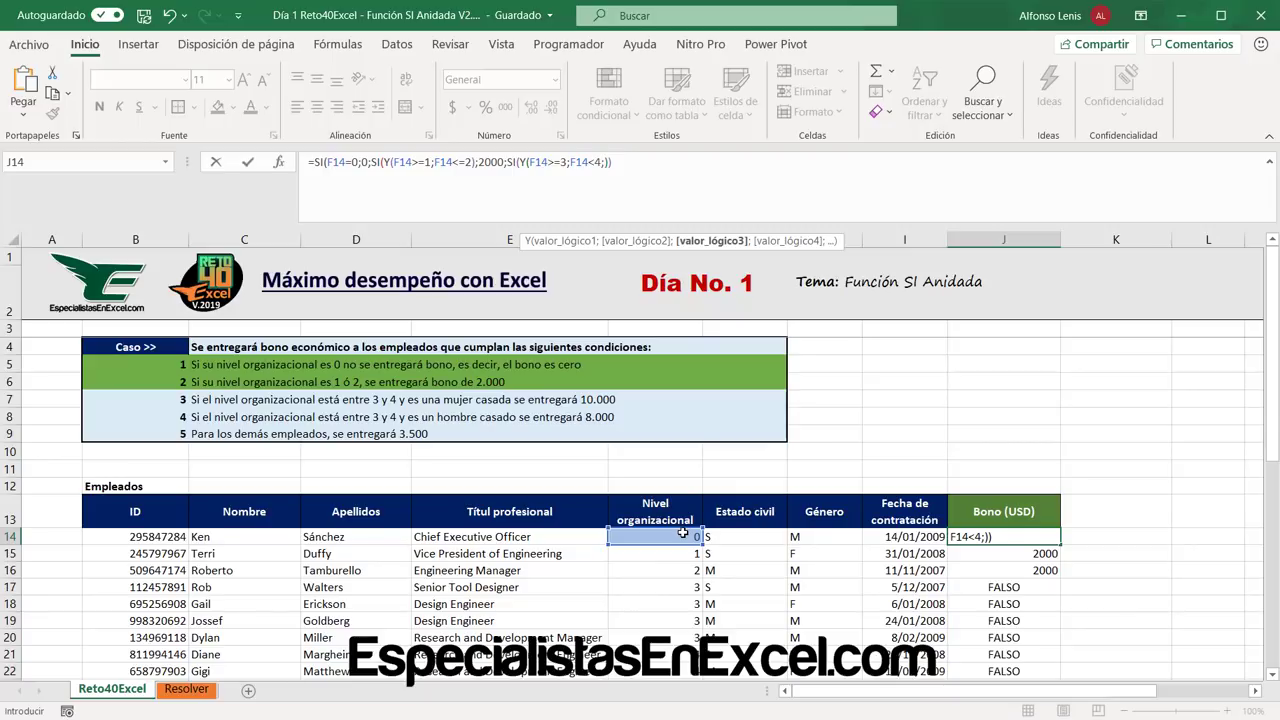
{"action": "left_click", "coordinate": [817, 536]}
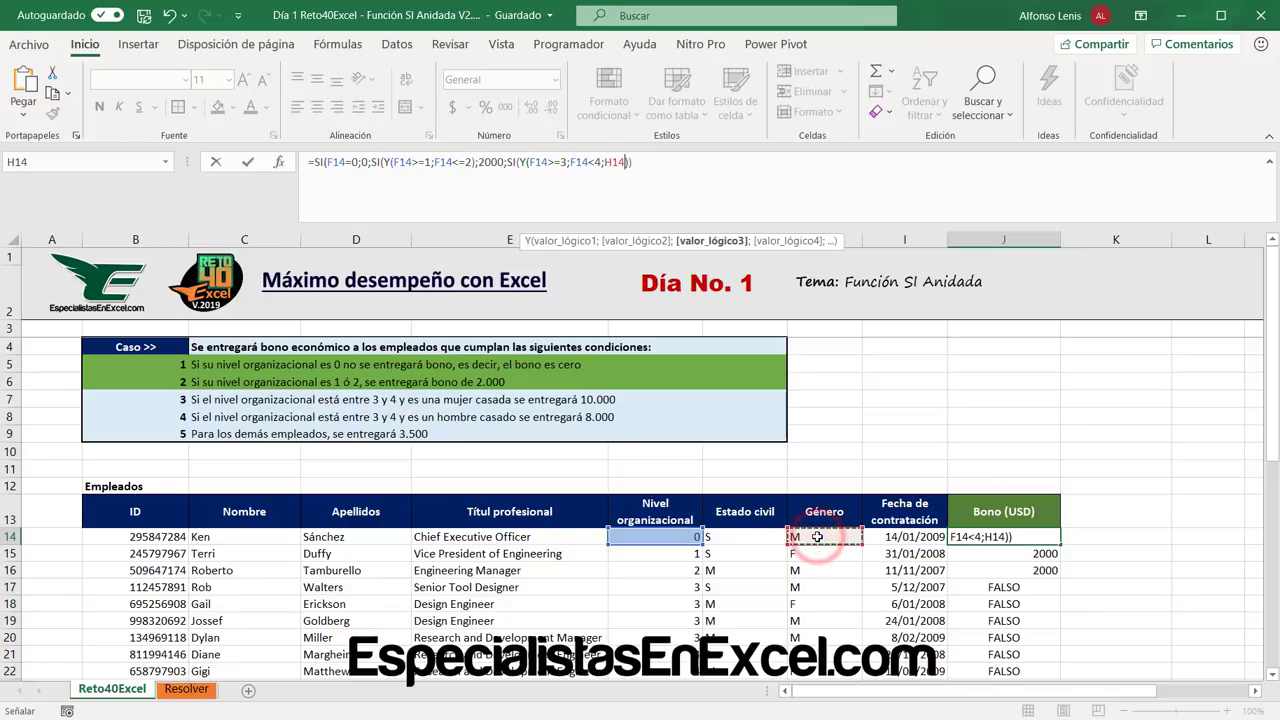
{"action": "type", "text": "="}
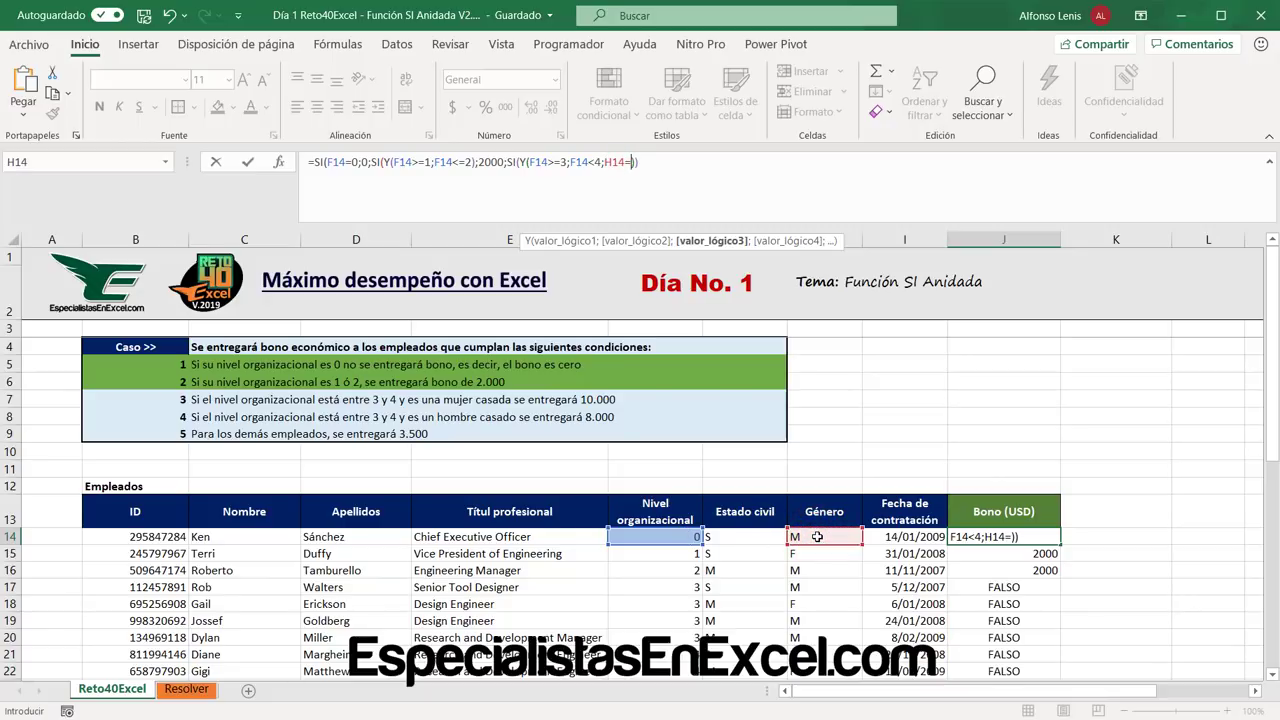
{"action": "type", "text": "\"F\";"}
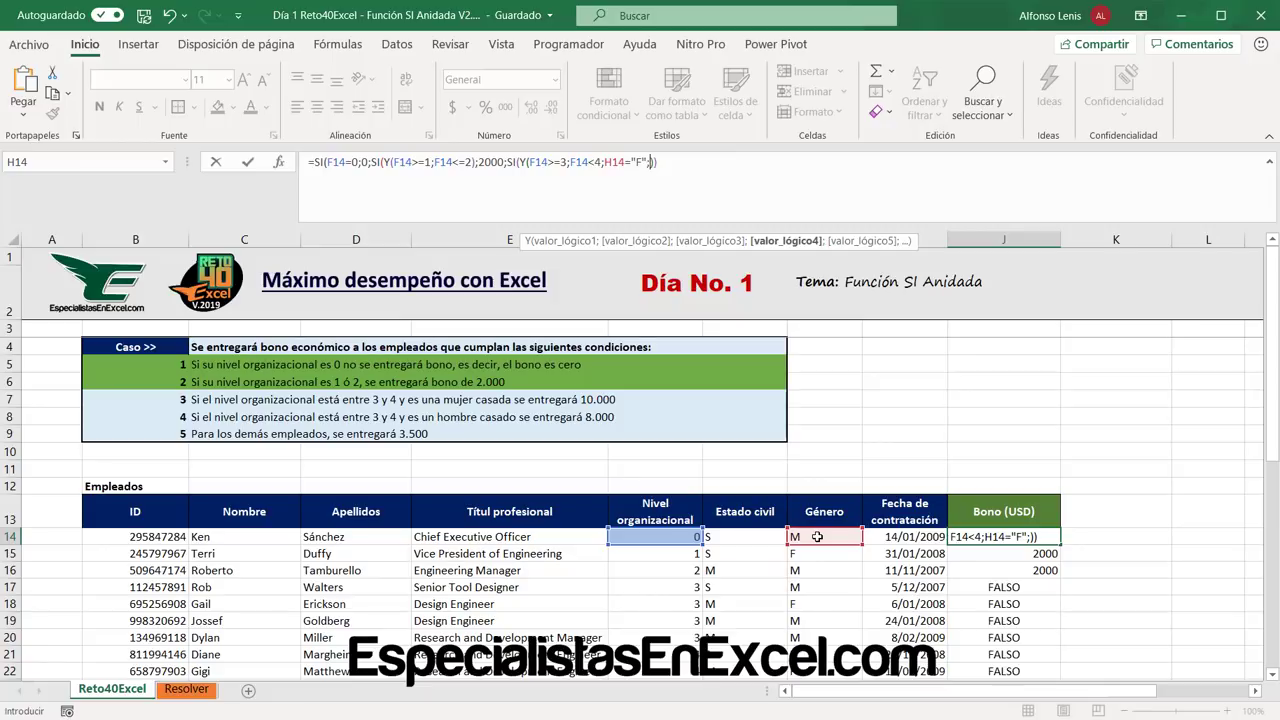
Complete the Y function in J14's formula with the marital-status condition G14="M" as its fourth argument.
{"action": "left_click", "coordinate": [736, 536]}
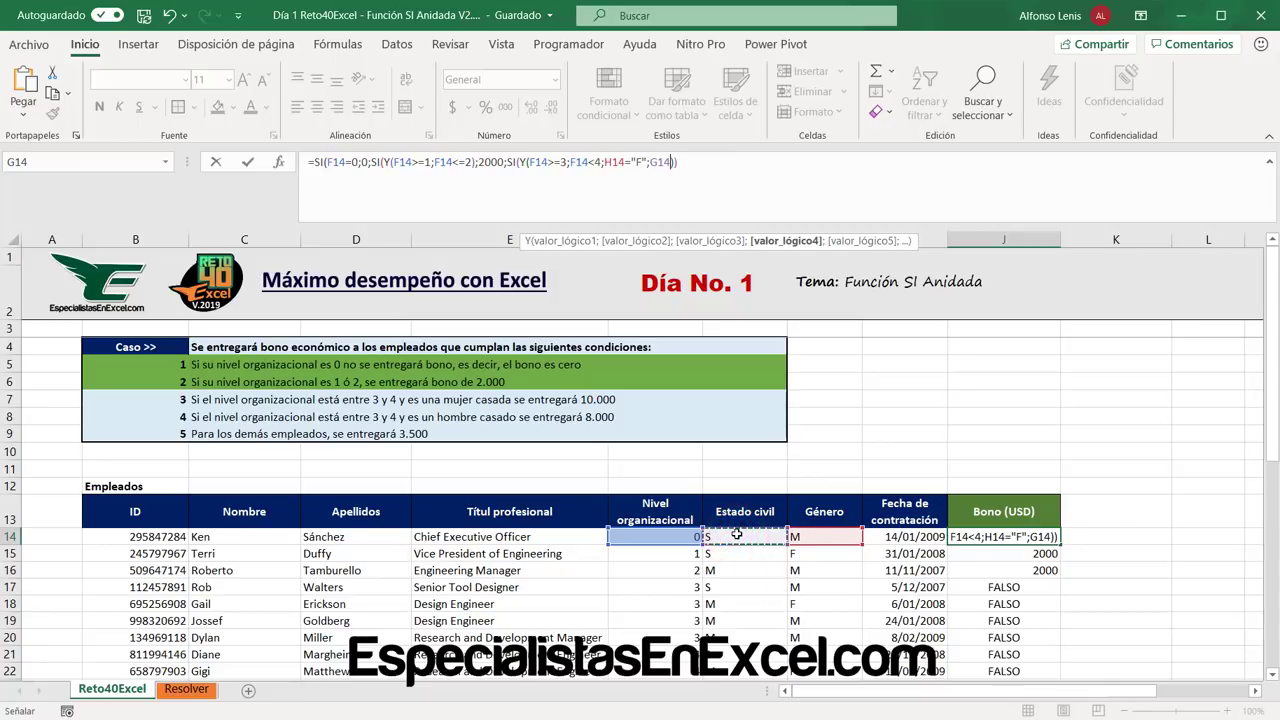
{"action": "type", "text": "=\""}
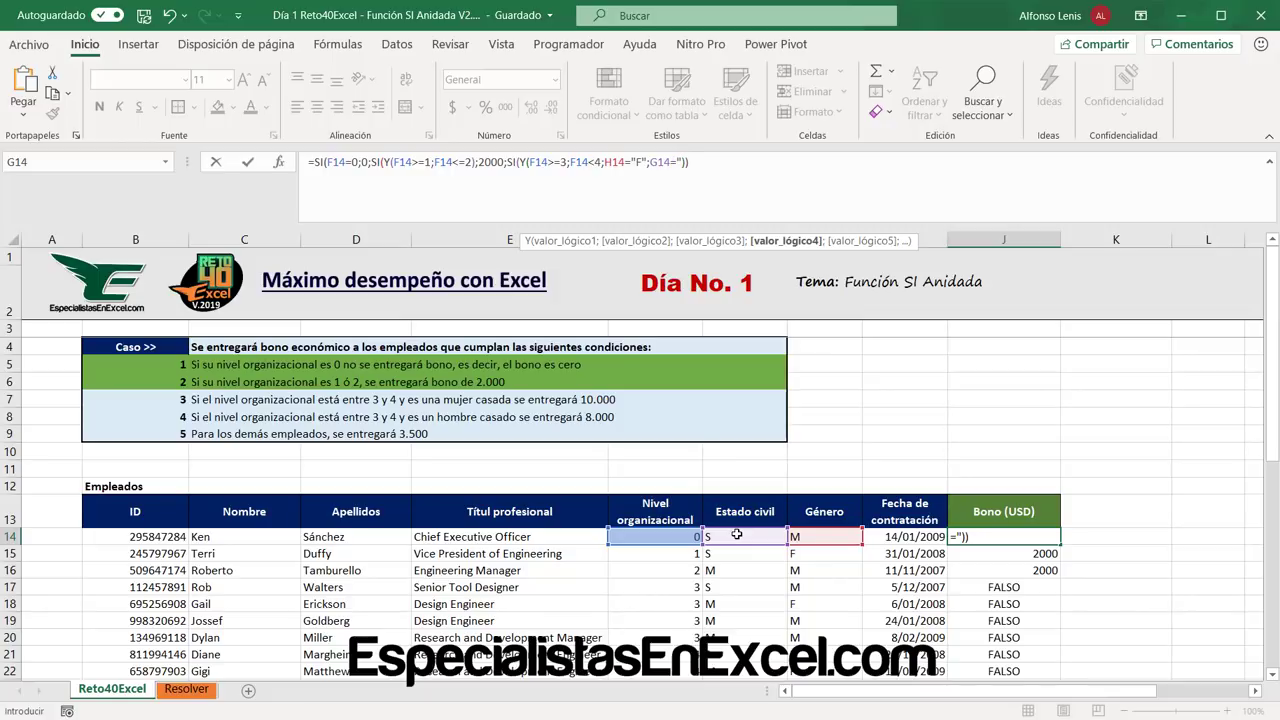
{"action": "type", "text": "M\""}
Set the third SI's value-if-true to 10000, close the parentheses and commit the formula in J14.
{"action": "left_click", "coordinate": [702, 163]}
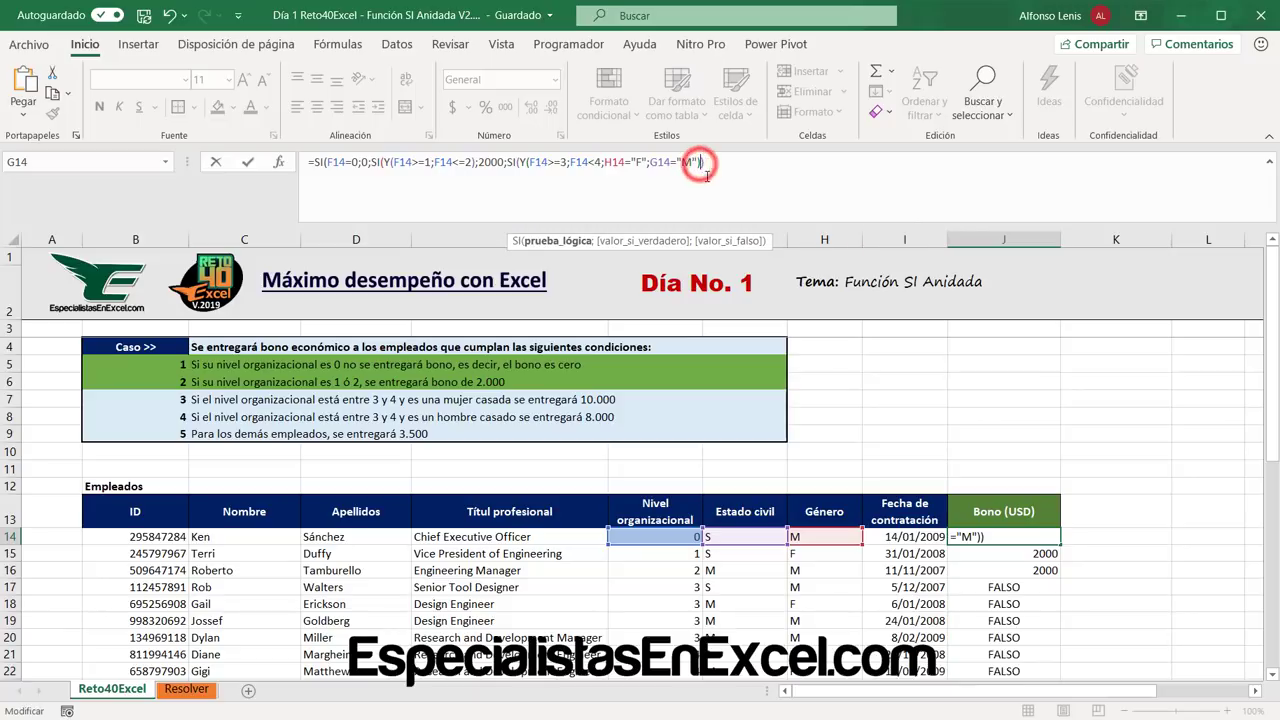
{"action": "key", "text": "Left"}
{"action": "type", "text": ";"}
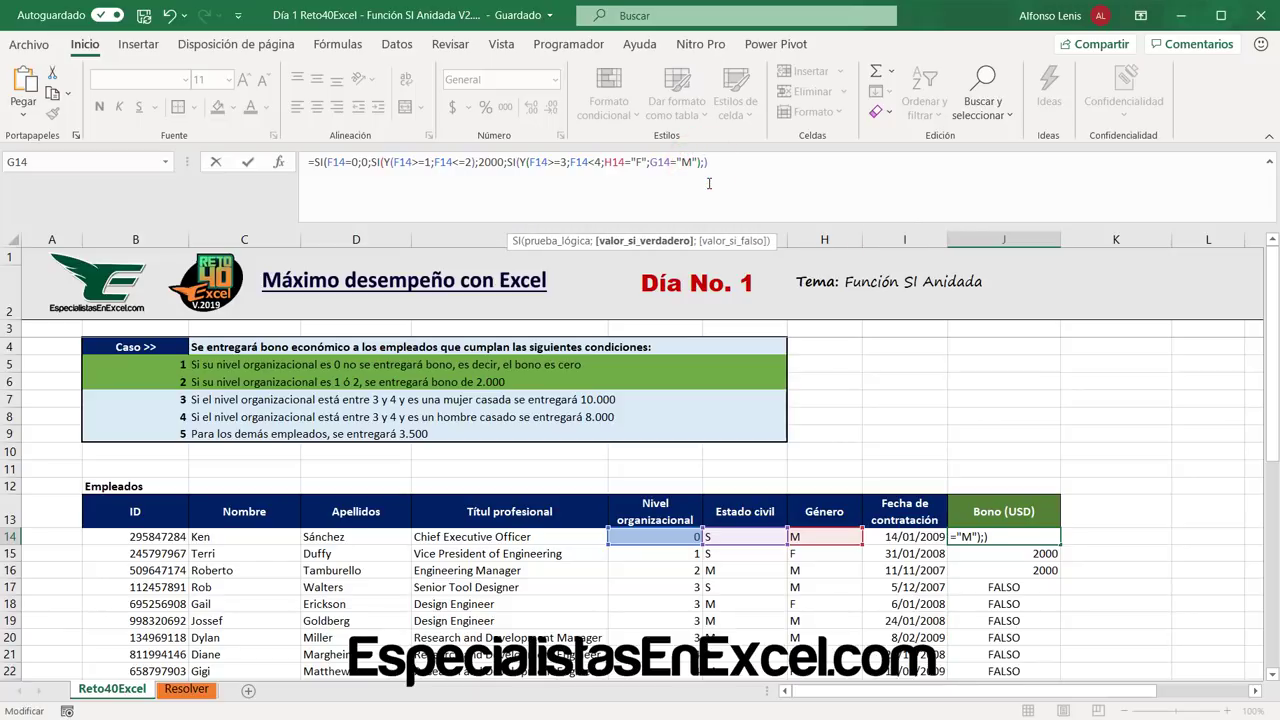
{"action": "type", "text": "10000"}
{"action": "type", "text": "))"}
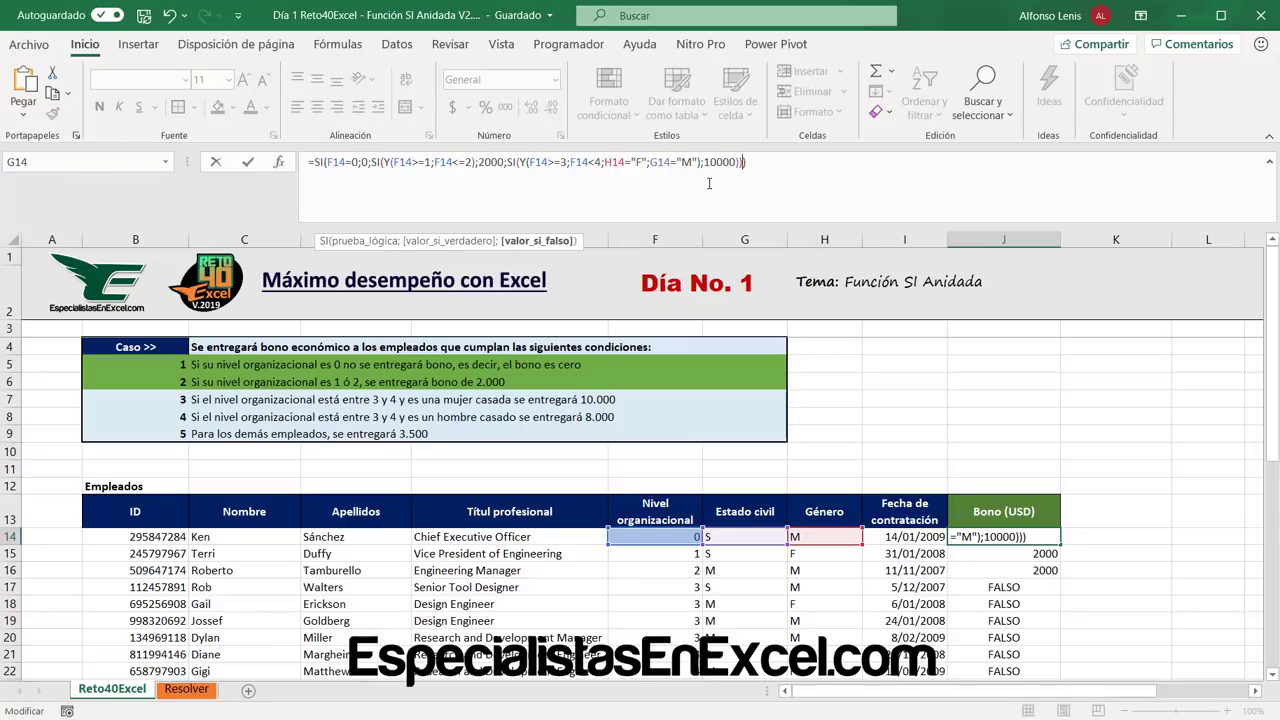
{"action": "key", "text": "Return"}
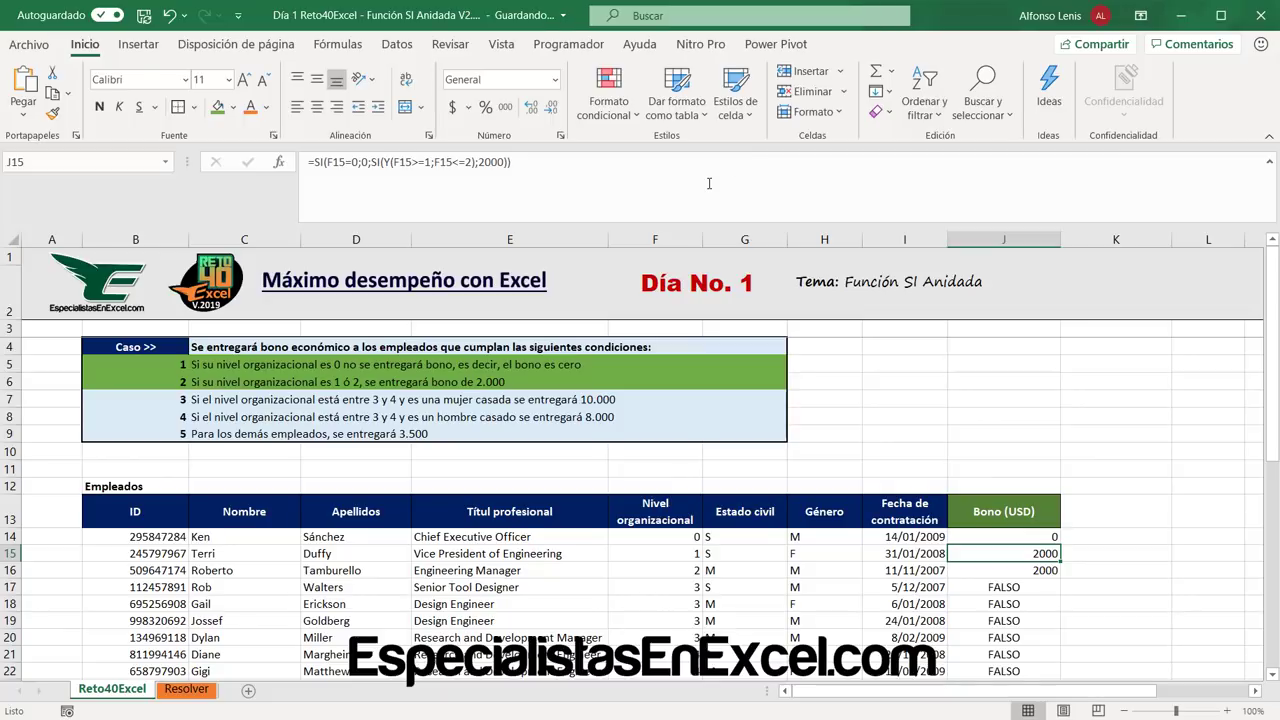
Fill the updated J14 formula down the whole Bono (USD) column.
{"action": "left_click", "coordinate": [1020, 536]}
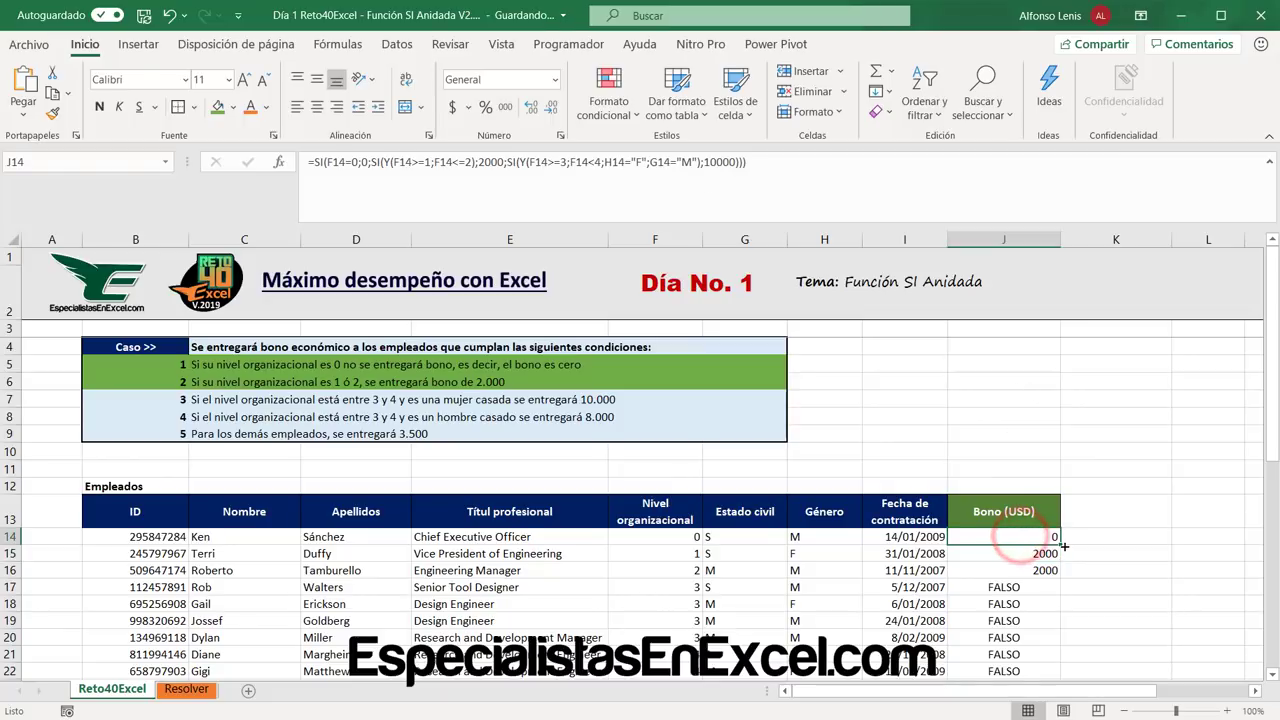
{"action": "double_click", "coordinate": [1060, 545]}
{"action": "scroll", "coordinate": [1058, 545], "scroll_direction": "down", "scroll_amount": 1}
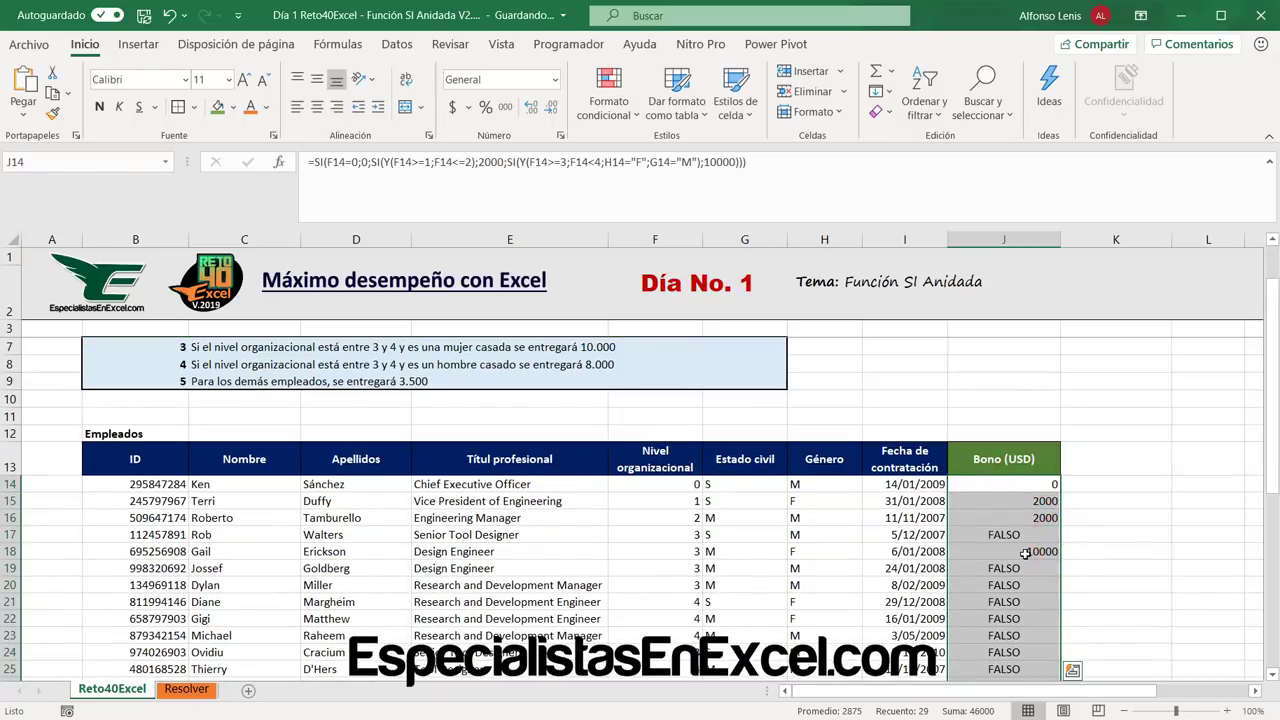
Check the bonuses in rows 18 and 28 against their organizational level, marital status and gender.
{"action": "left_click", "coordinate": [1050, 551]}
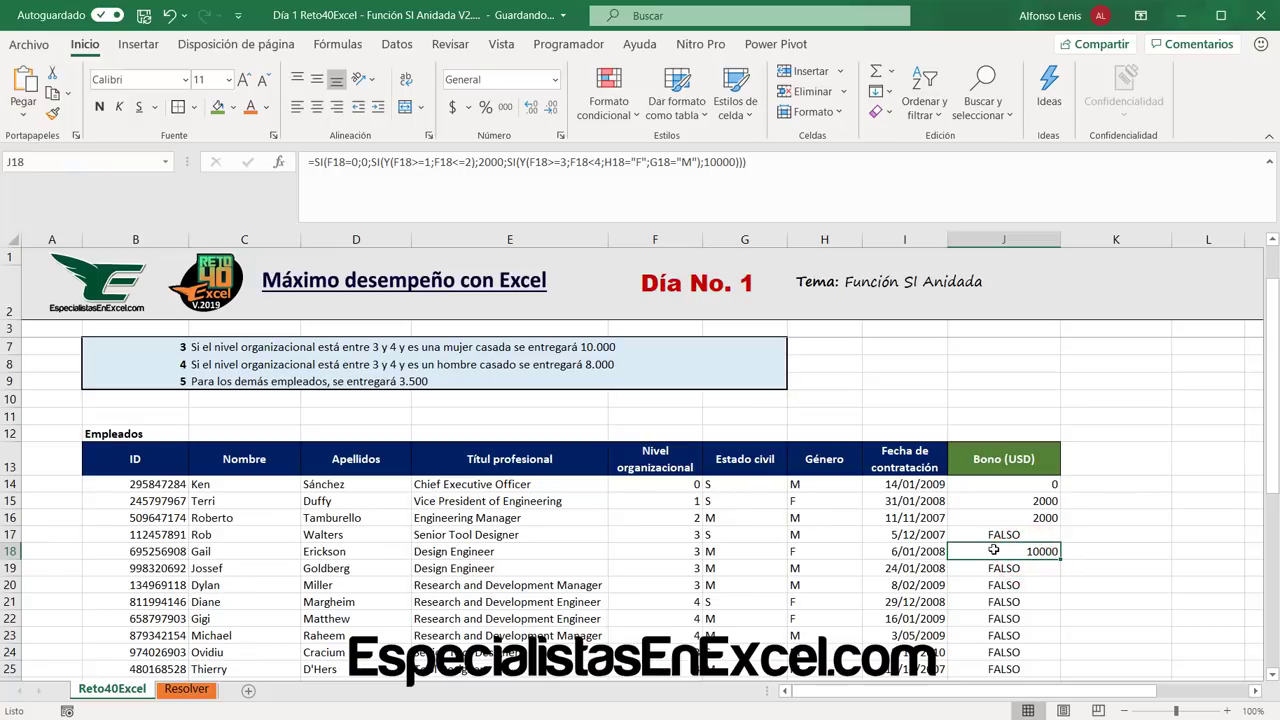
{"action": "left_click", "coordinate": [683, 552]}
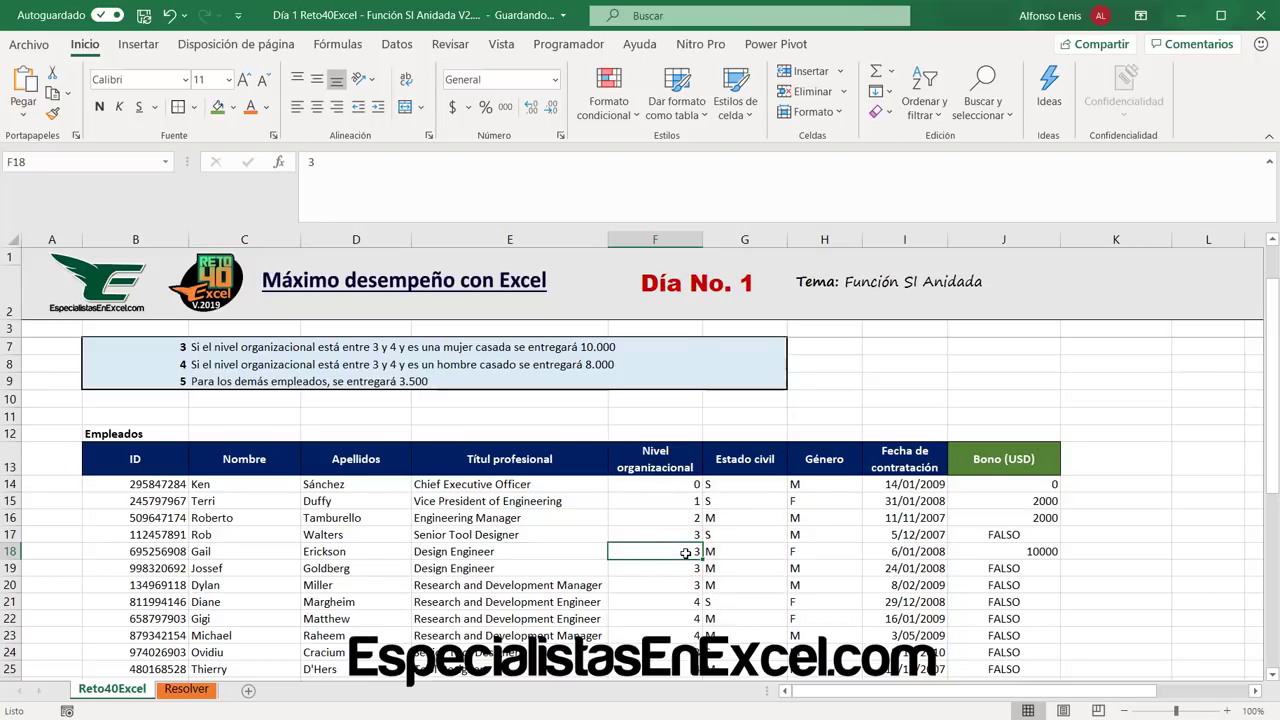
{"action": "left_click", "coordinate": [736, 550]}
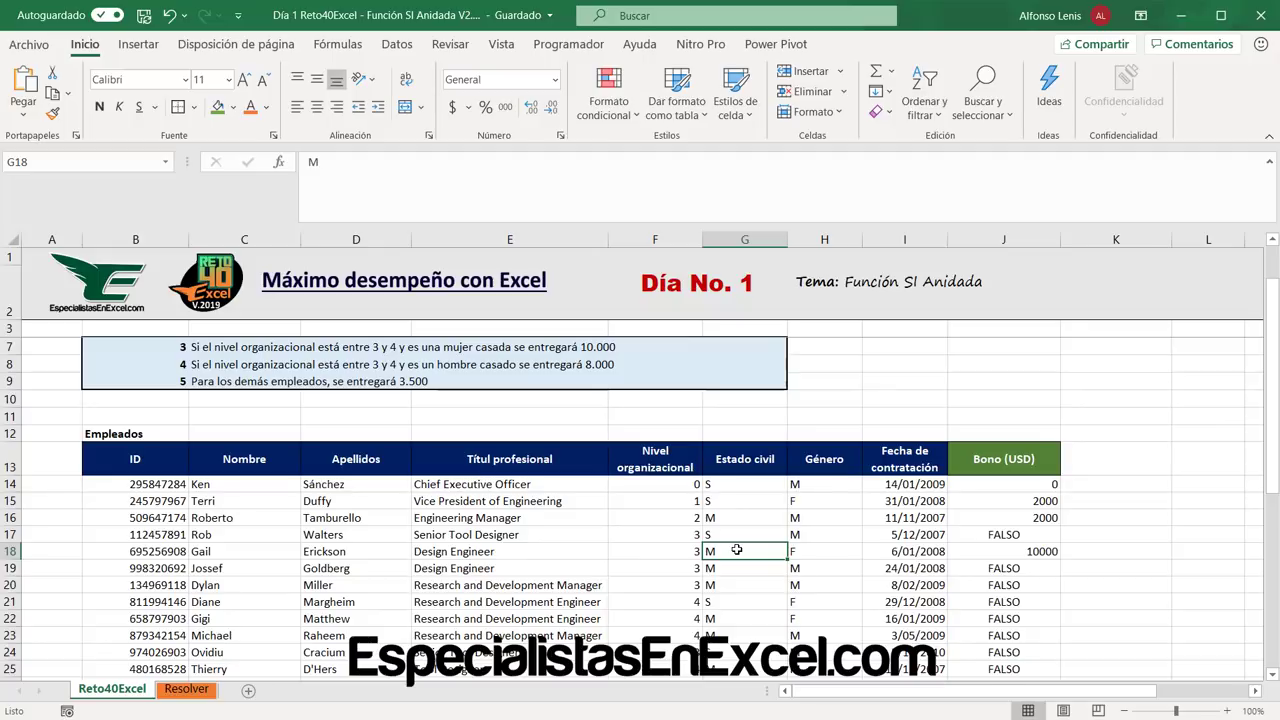
{"action": "left_click", "coordinate": [811, 550]}
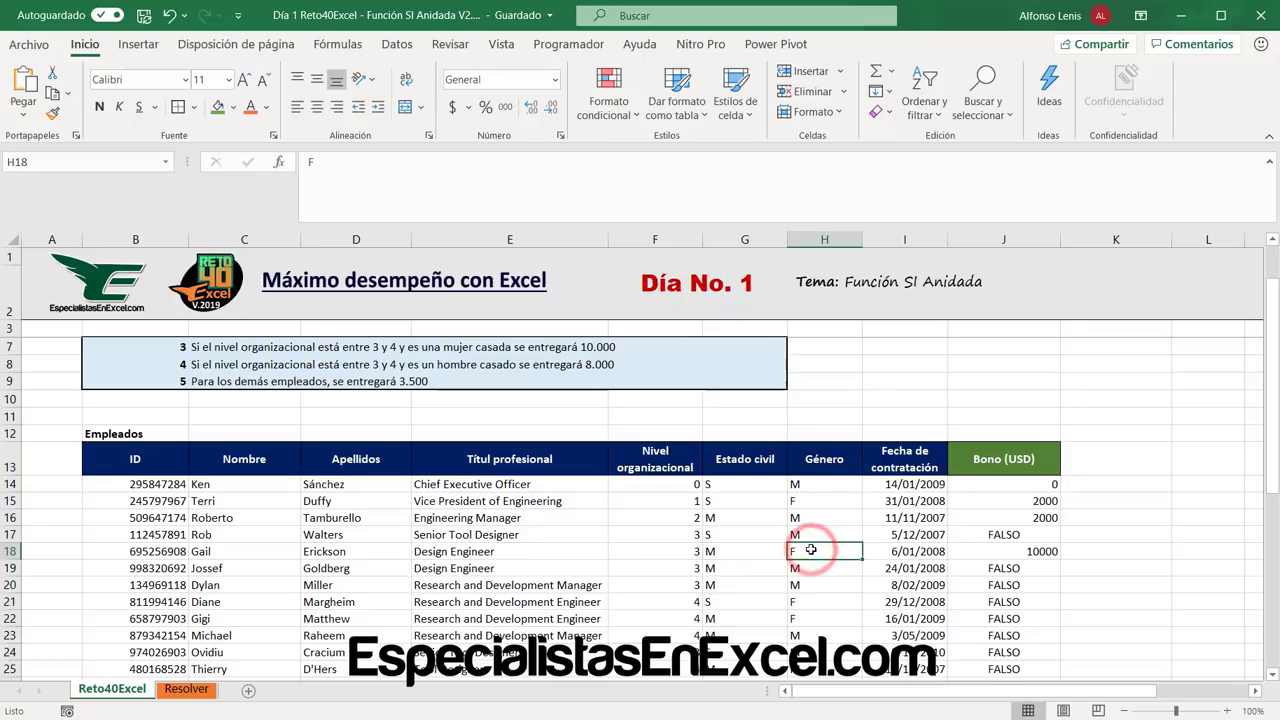
{"action": "scroll", "coordinate": [897, 555], "scroll_direction": "down", "scroll_amount": 7}
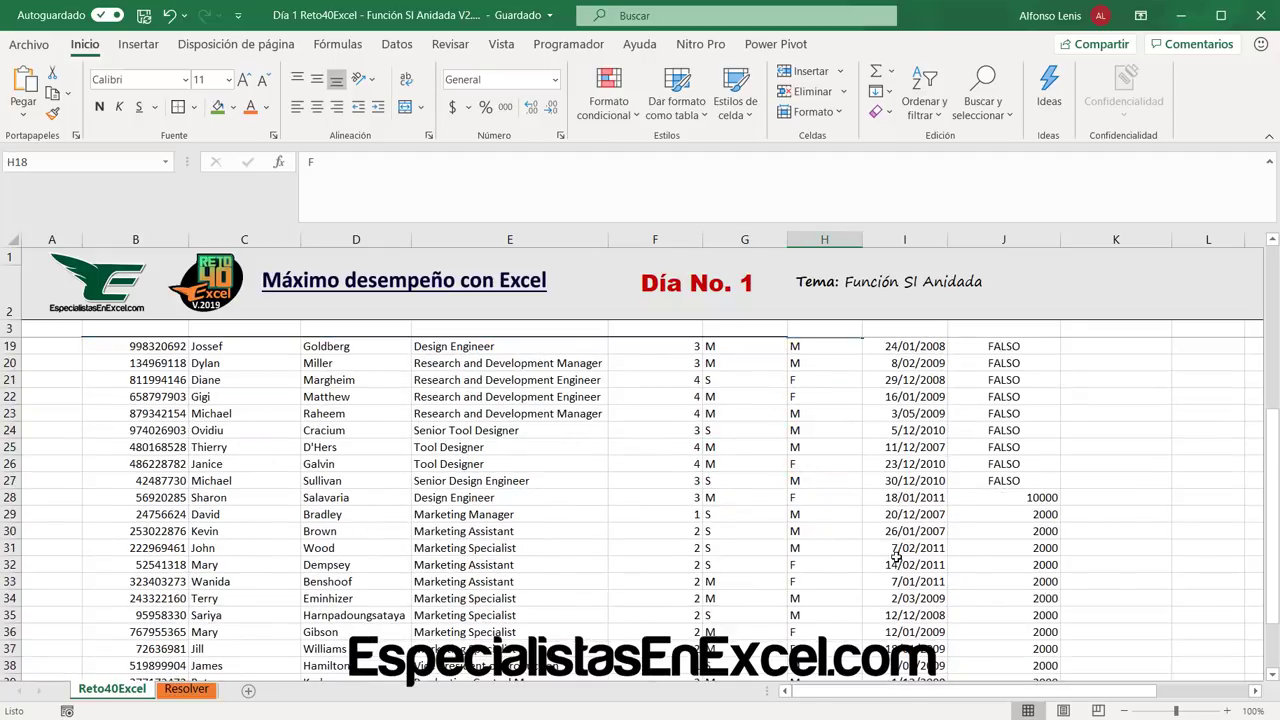
{"action": "scroll", "coordinate": [912, 551], "scroll_direction": "up", "scroll_amount": 2}
{"action": "left_click_drag", "start_coordinate": [990, 448], "coordinate": [674, 447]}
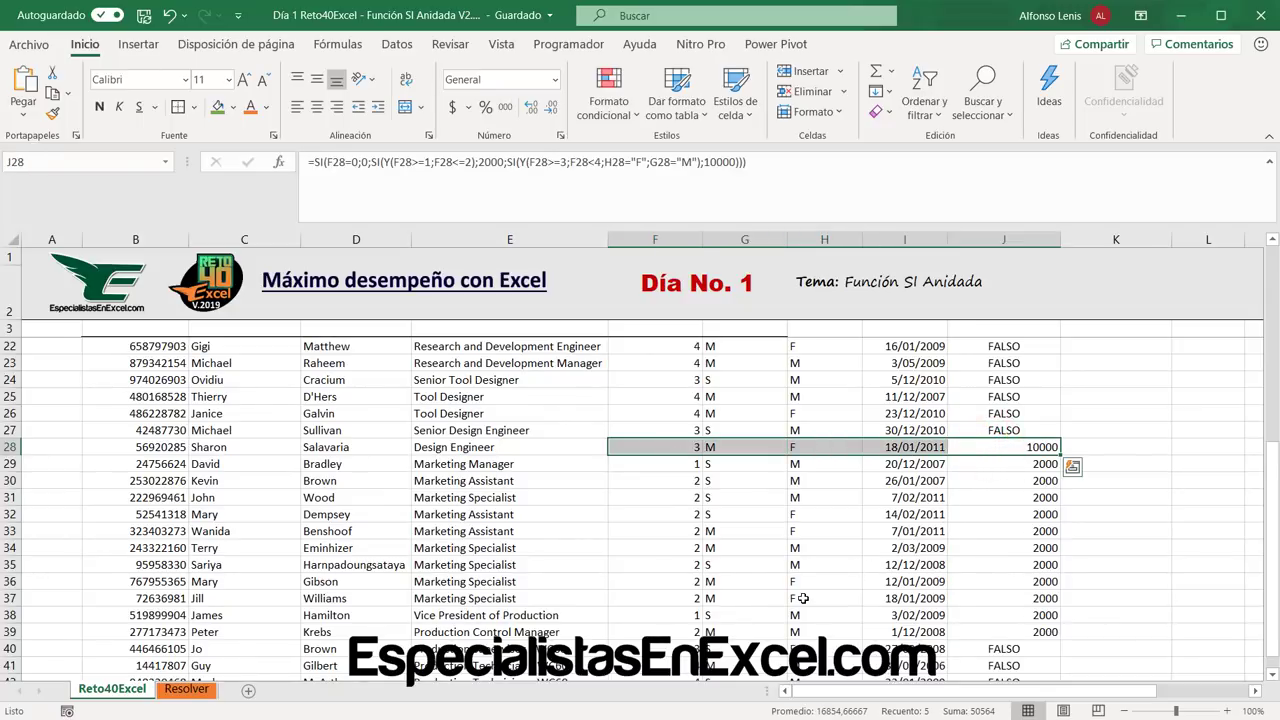
Check the bonus in row 41 against that employee's organizational level, marital status and gender.
{"action": "scroll", "coordinate": [803, 598], "scroll_direction": "down", "scroll_amount": 1}
{"action": "left_click_drag", "start_coordinate": [688, 615], "coordinate": [987, 610]}
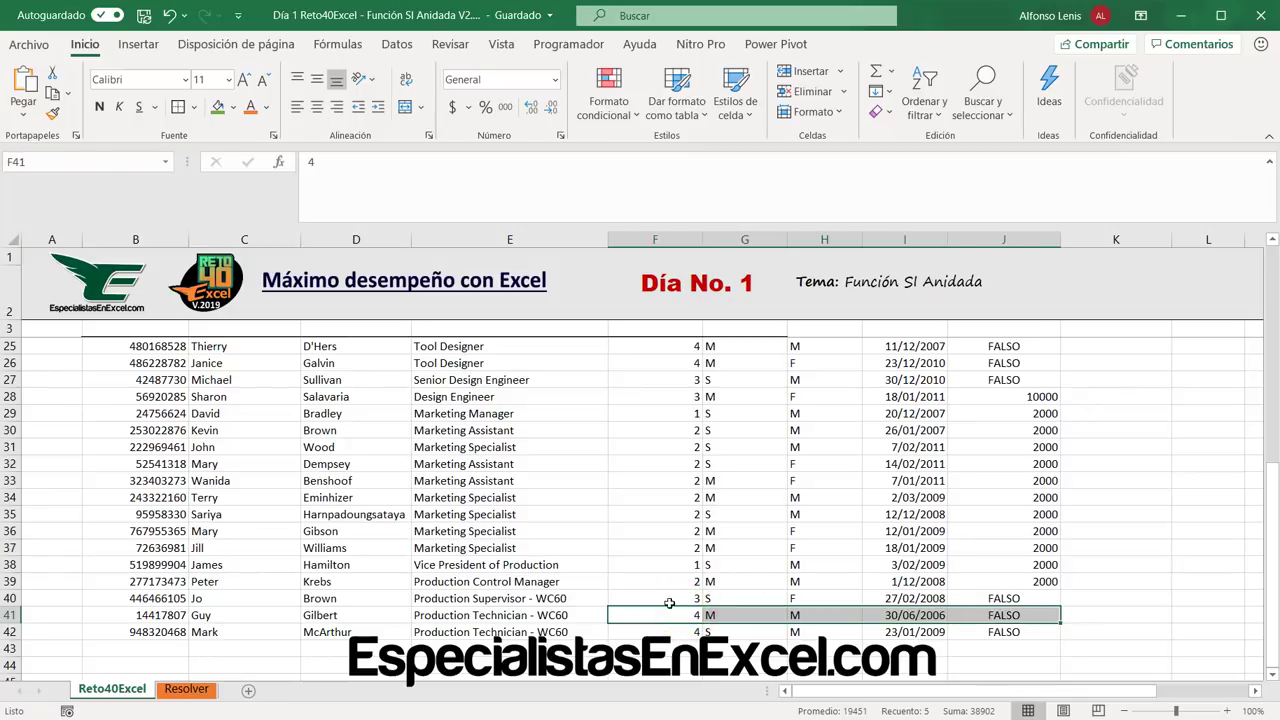
{"action": "left_click", "coordinate": [663, 615]}
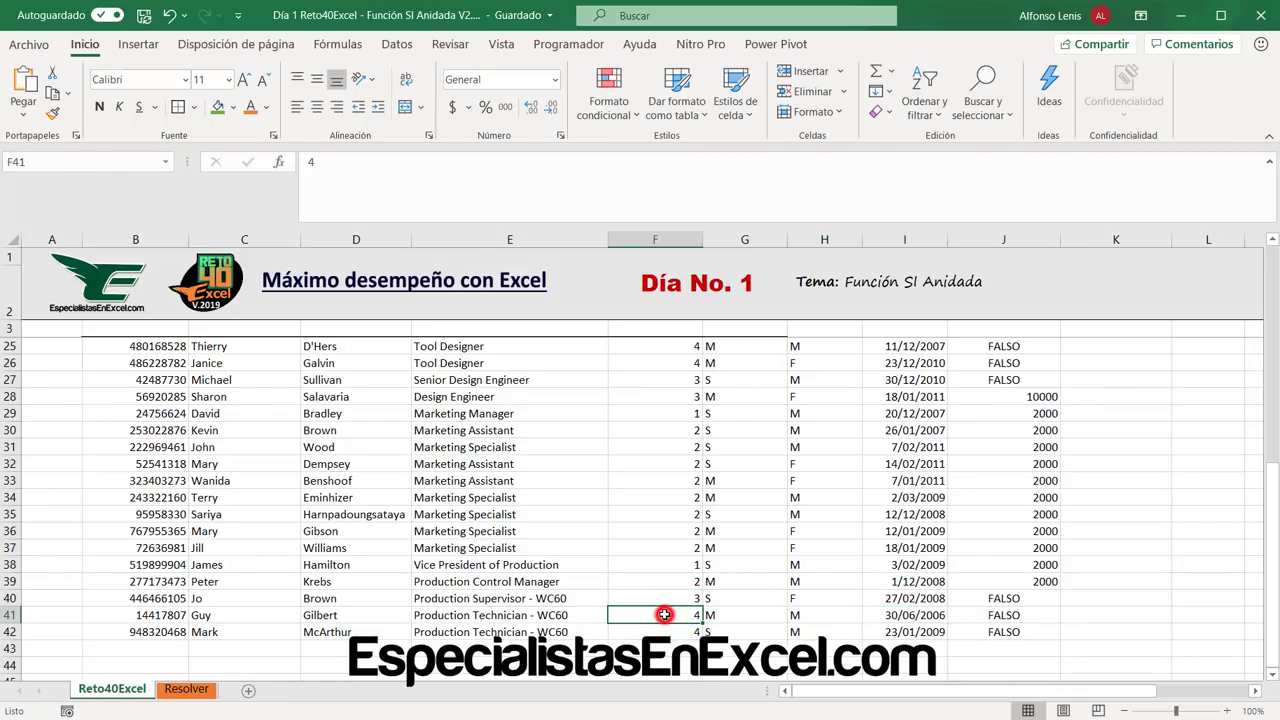
{"action": "left_click", "coordinate": [730, 615]}
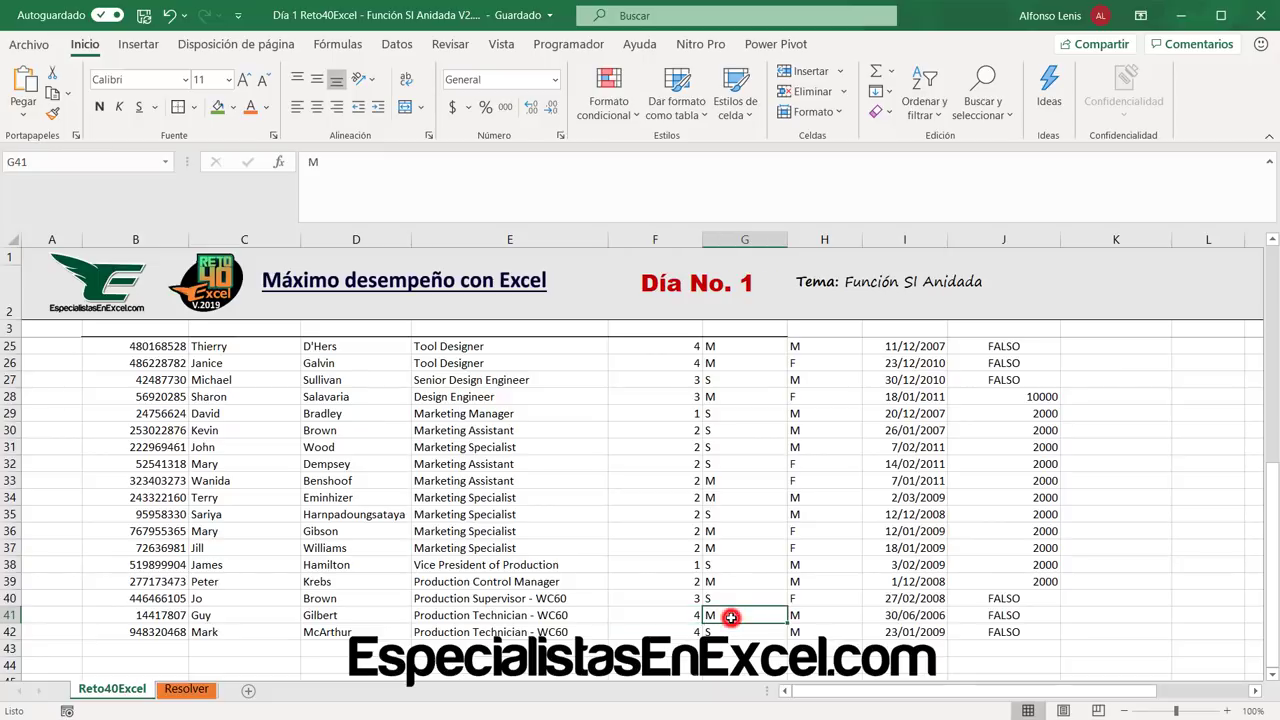
{"action": "left_click", "coordinate": [832, 613]}
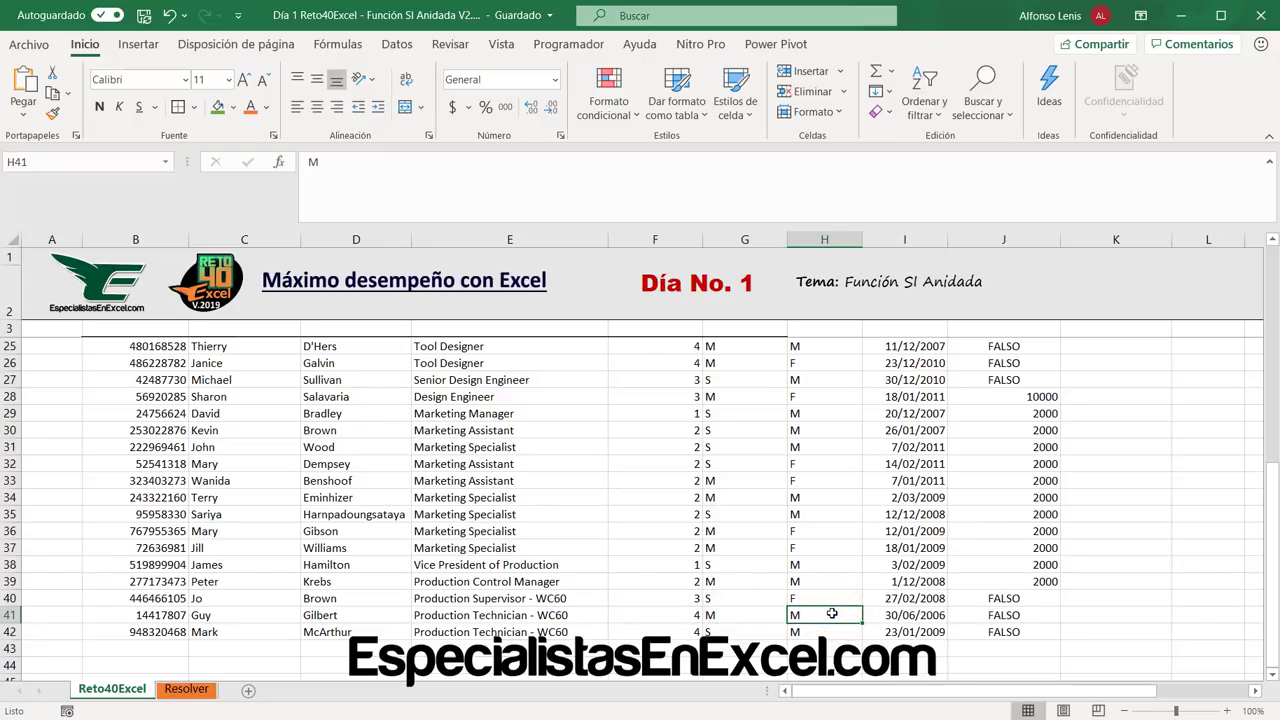
Fill the condition 3 row, B7:G7, with green to mark it as solved.
{"action": "scroll", "coordinate": [839, 615], "scroll_direction": "up", "scroll_amount": 5}
{"action": "scroll", "coordinate": [839, 615], "scroll_direction": "up", "scroll_amount": 2}
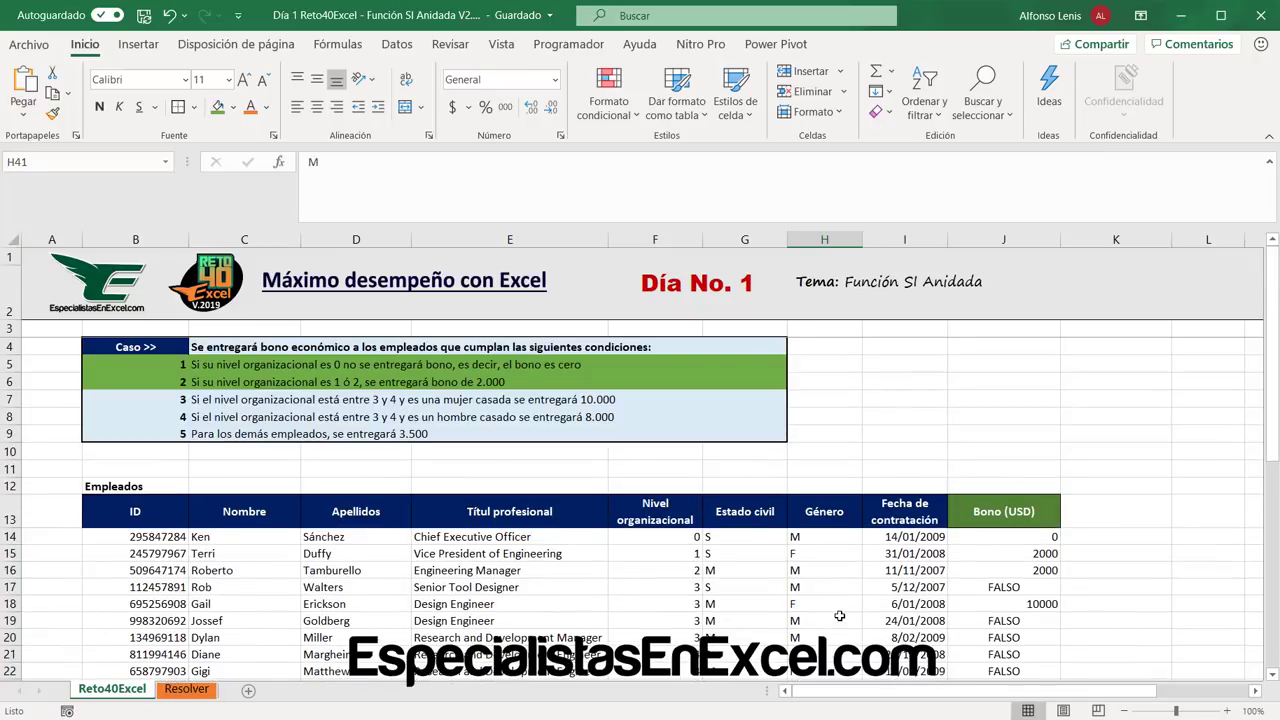
{"action": "left_click", "coordinate": [967, 542]}
{"action": "left_click_drag", "start_coordinate": [148, 399], "coordinate": [785, 405]}
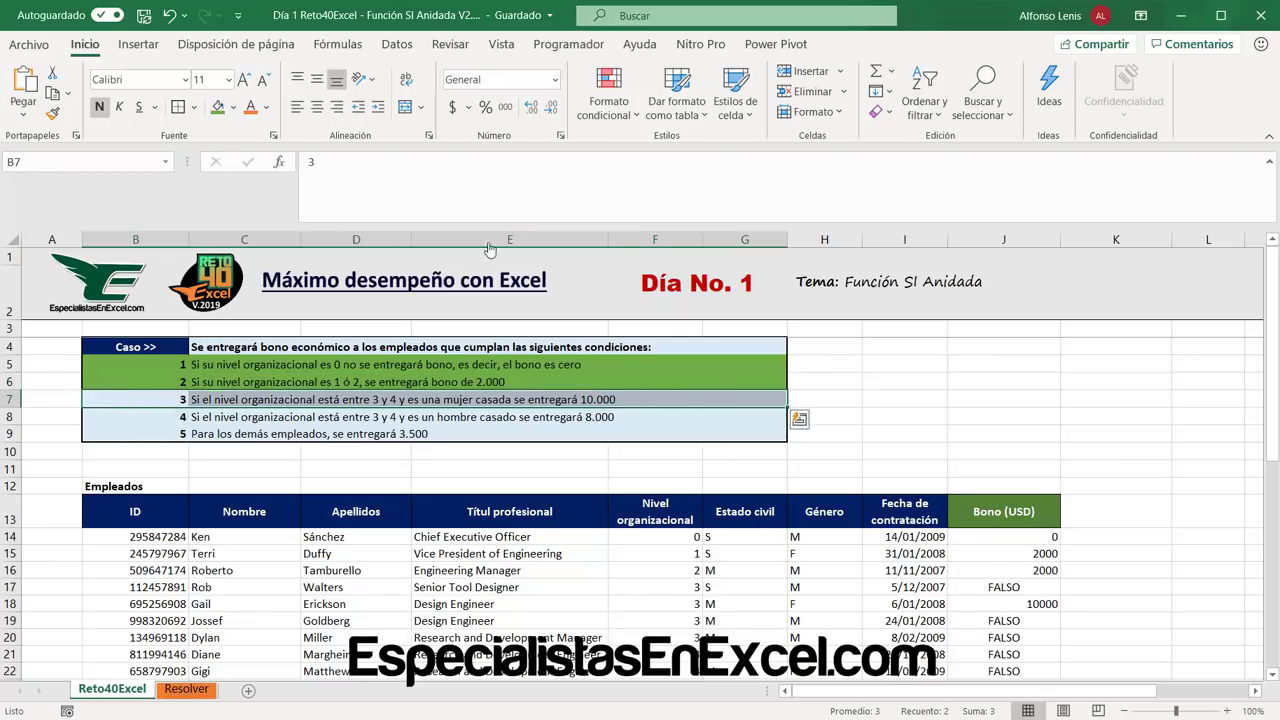
{"action": "left_click", "coordinate": [215, 108]}
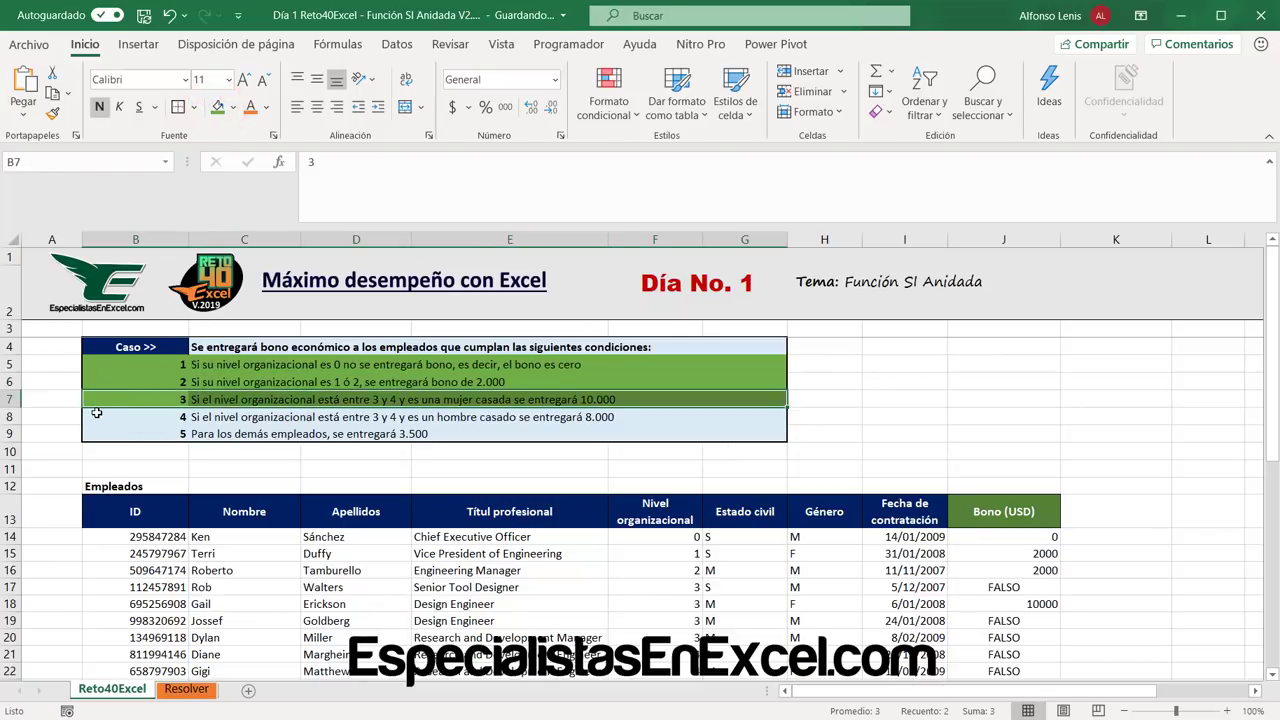
Examine condition 4 in row 8, covering the level range, gender, marital status and bonus amount.
{"action": "left_click_drag", "start_coordinate": [96, 413], "coordinate": [729, 409]}
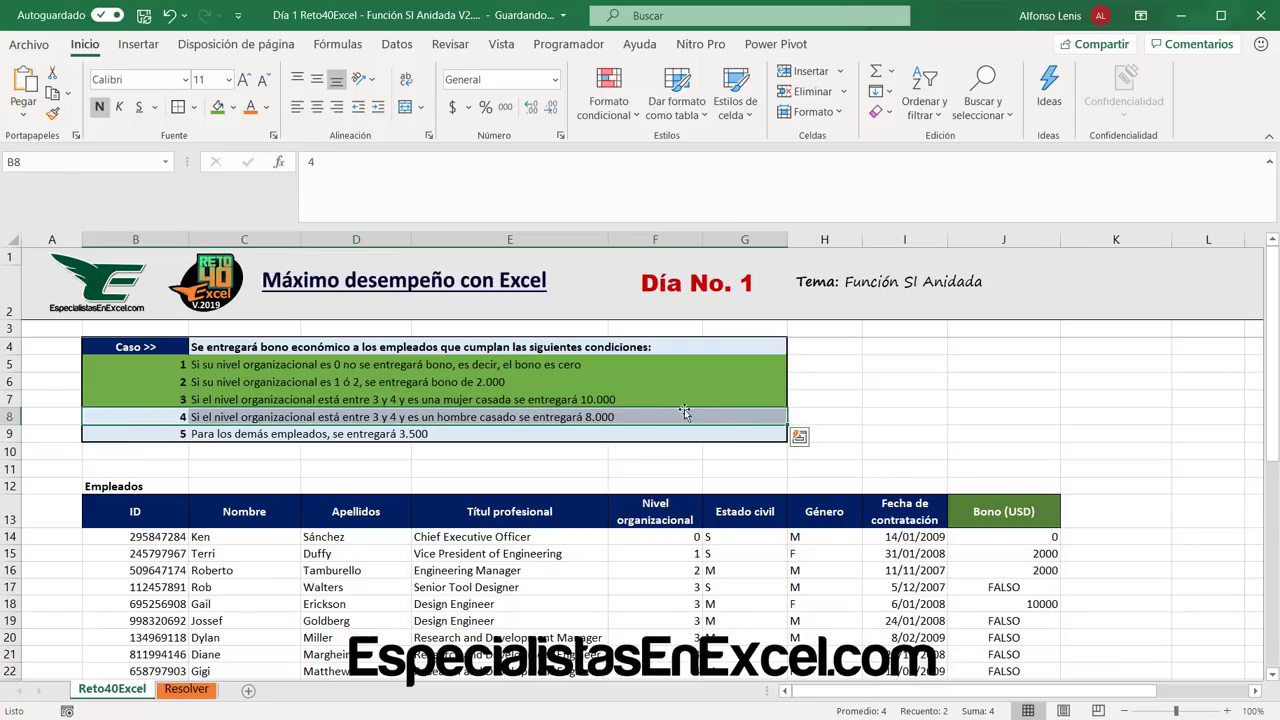
{"action": "left_click", "coordinate": [268, 420]}
{"action": "left_click", "coordinate": [603, 420]}
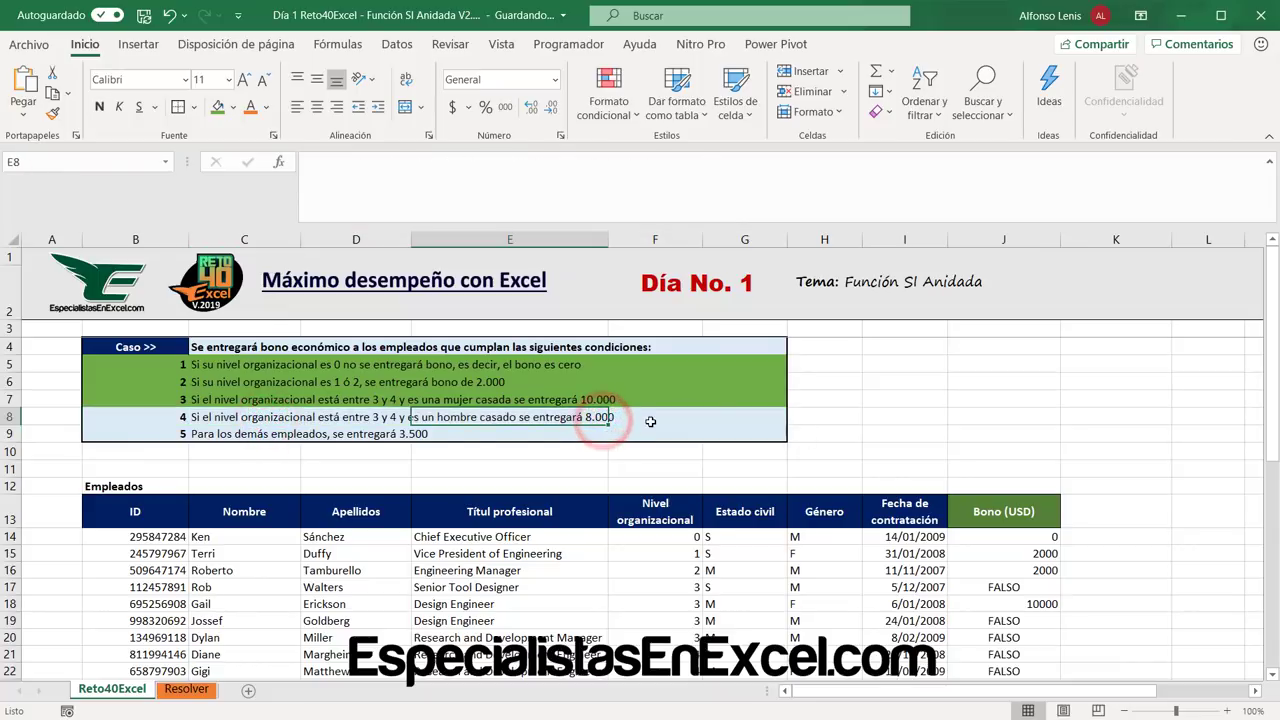
{"action": "left_click", "coordinate": [650, 421]}
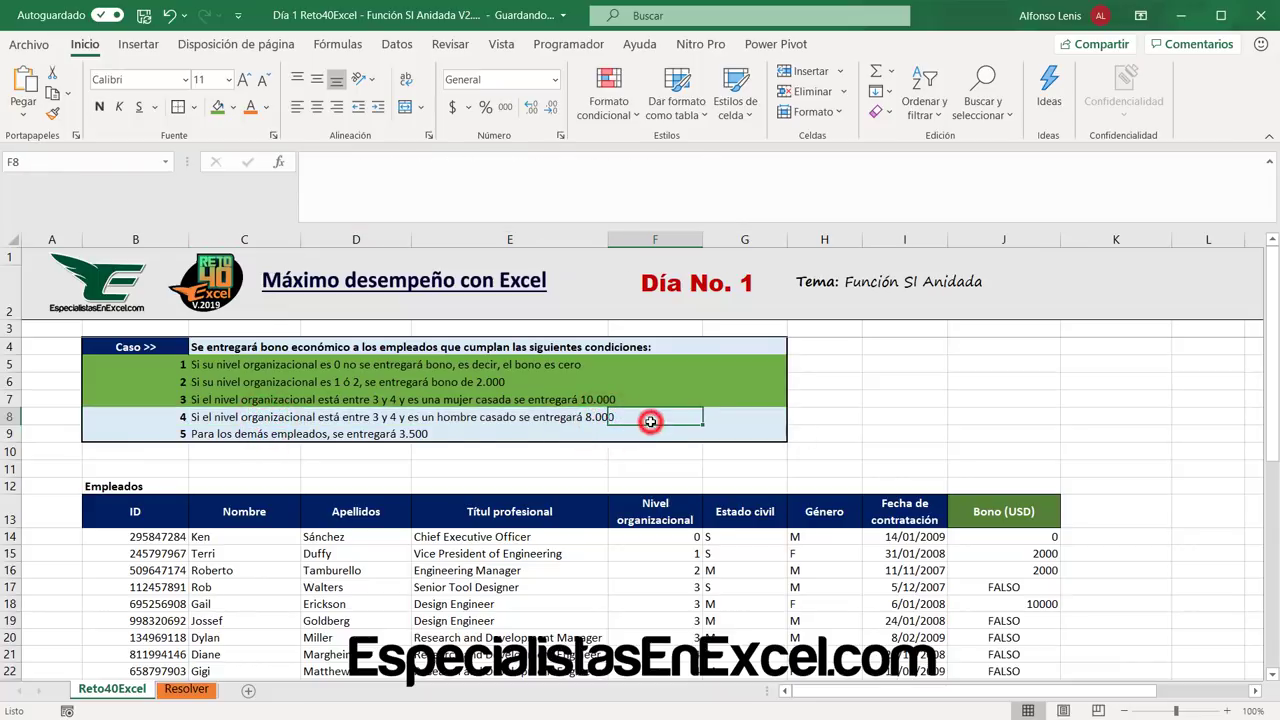
{"action": "left_click", "coordinate": [763, 420]}
{"action": "left_click", "coordinate": [162, 411]}
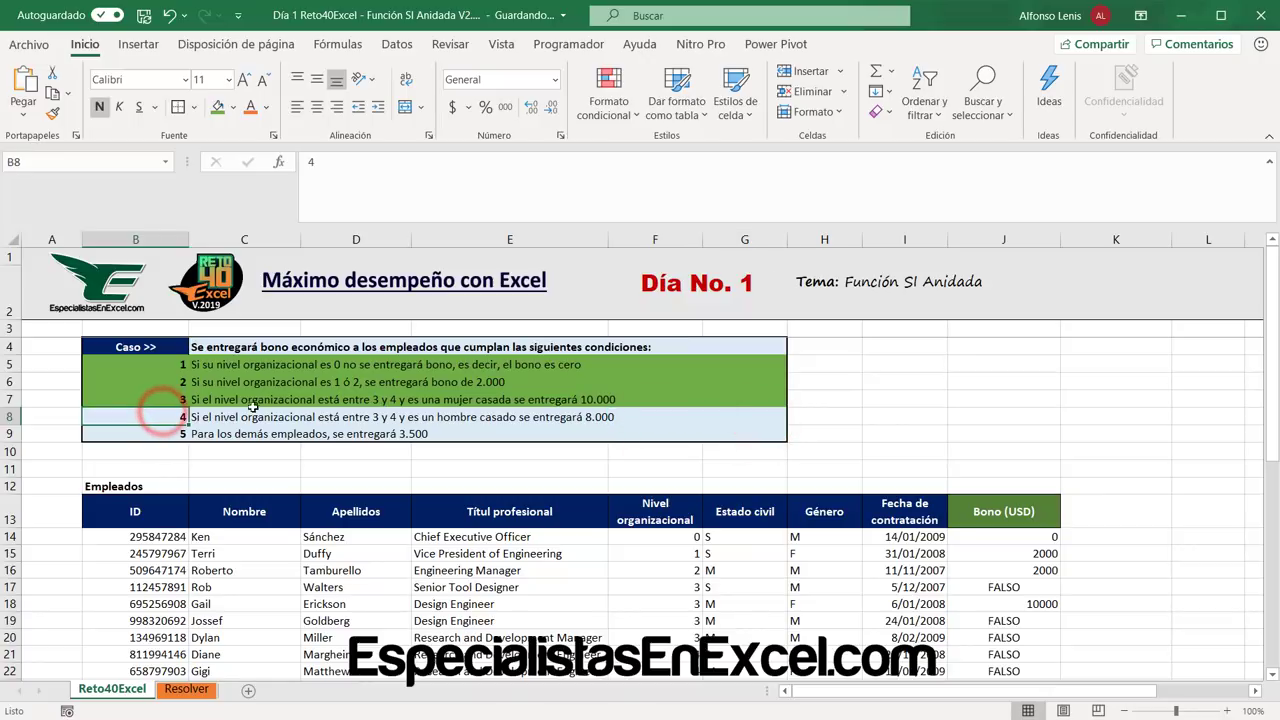
Copy the third SI function, SI(Y(F14>=3;F14<4;H14="F";G14="M");10000), from within the formula in J14.
{"action": "left_click", "coordinate": [997, 536]}
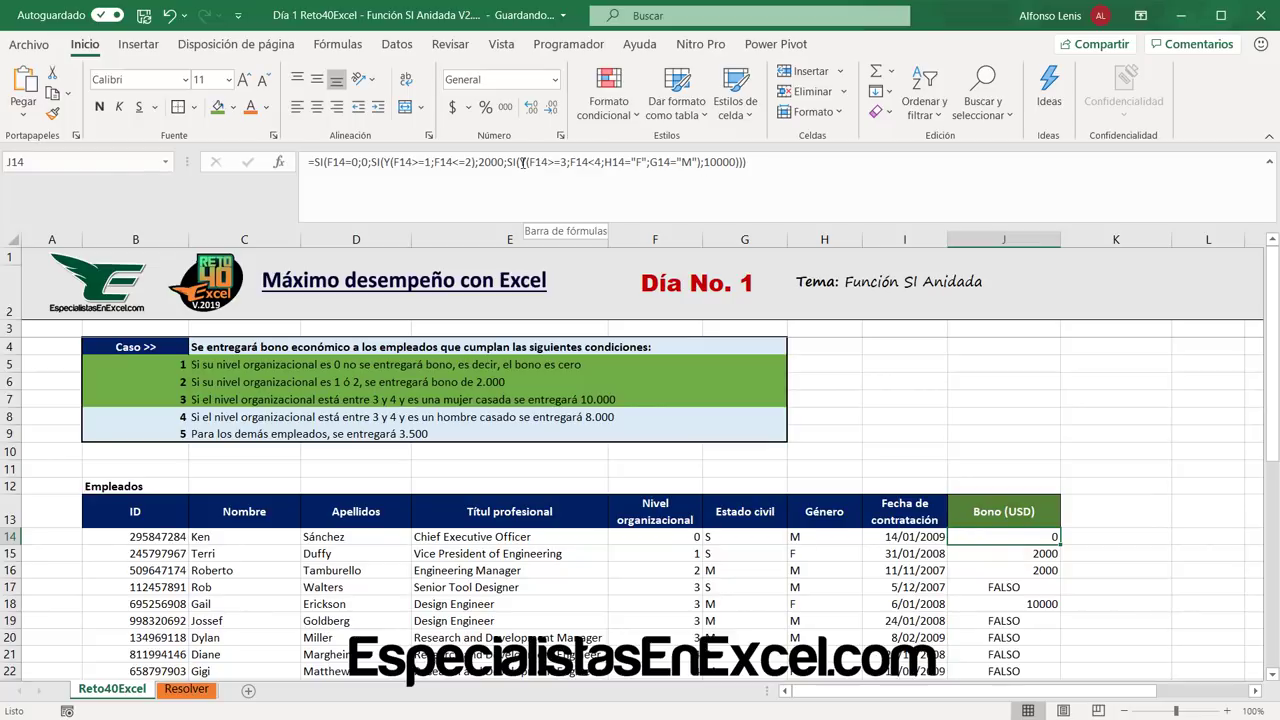
{"action": "left_click_drag", "start_coordinate": [508, 162], "coordinate": [718, 162]}
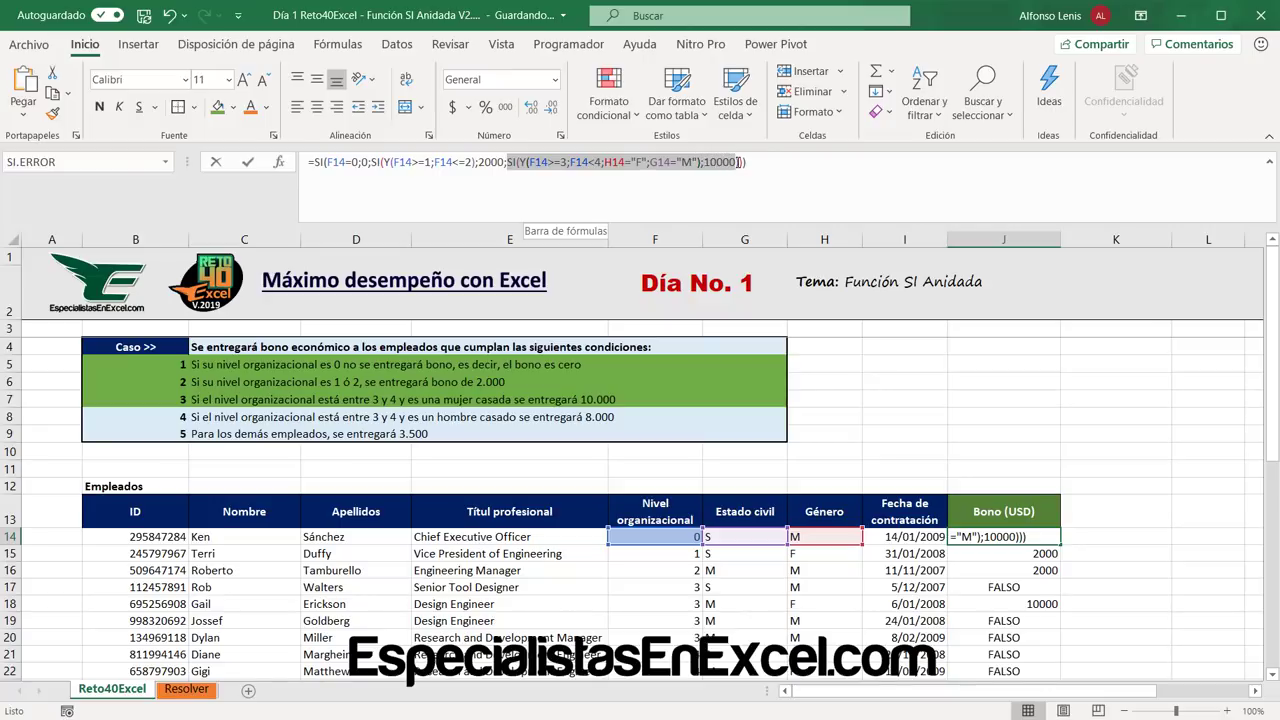
{"action": "left_click_drag", "start_coordinate": [739, 162], "coordinate": [744, 162]}
{"action": "right_click", "coordinate": [726, 162]}
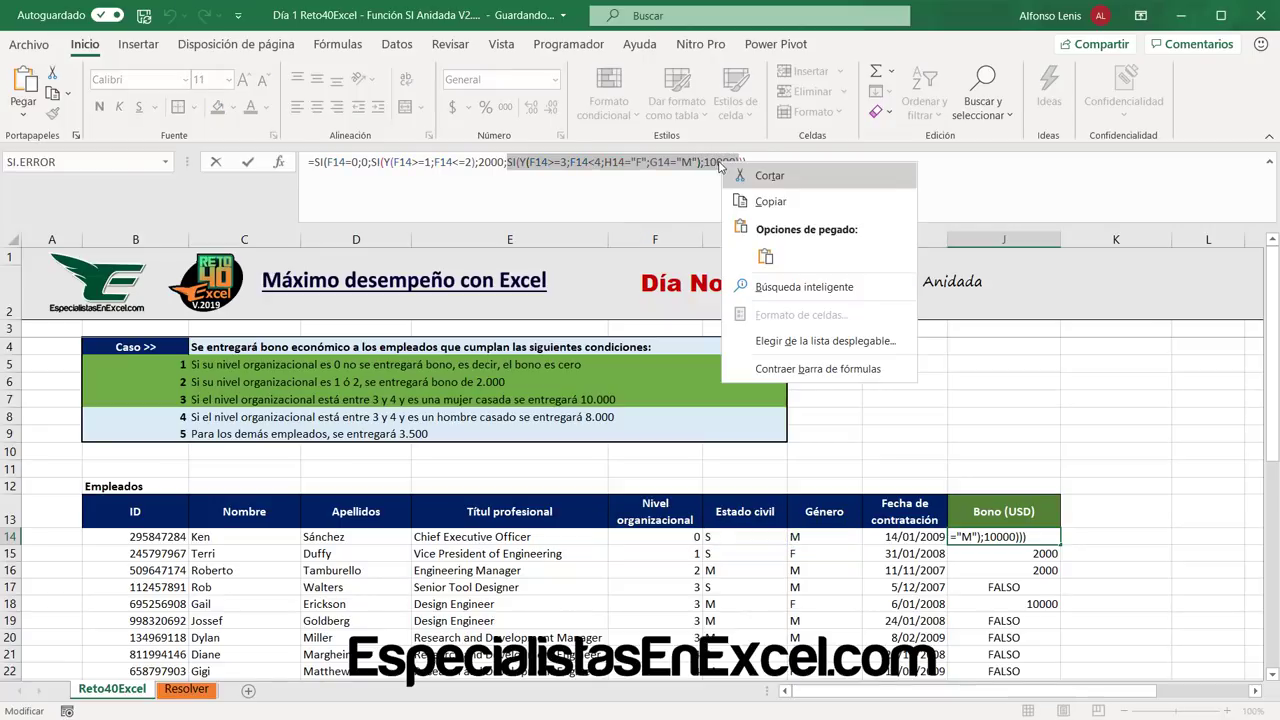
{"action": "left_click", "coordinate": [766, 196]}
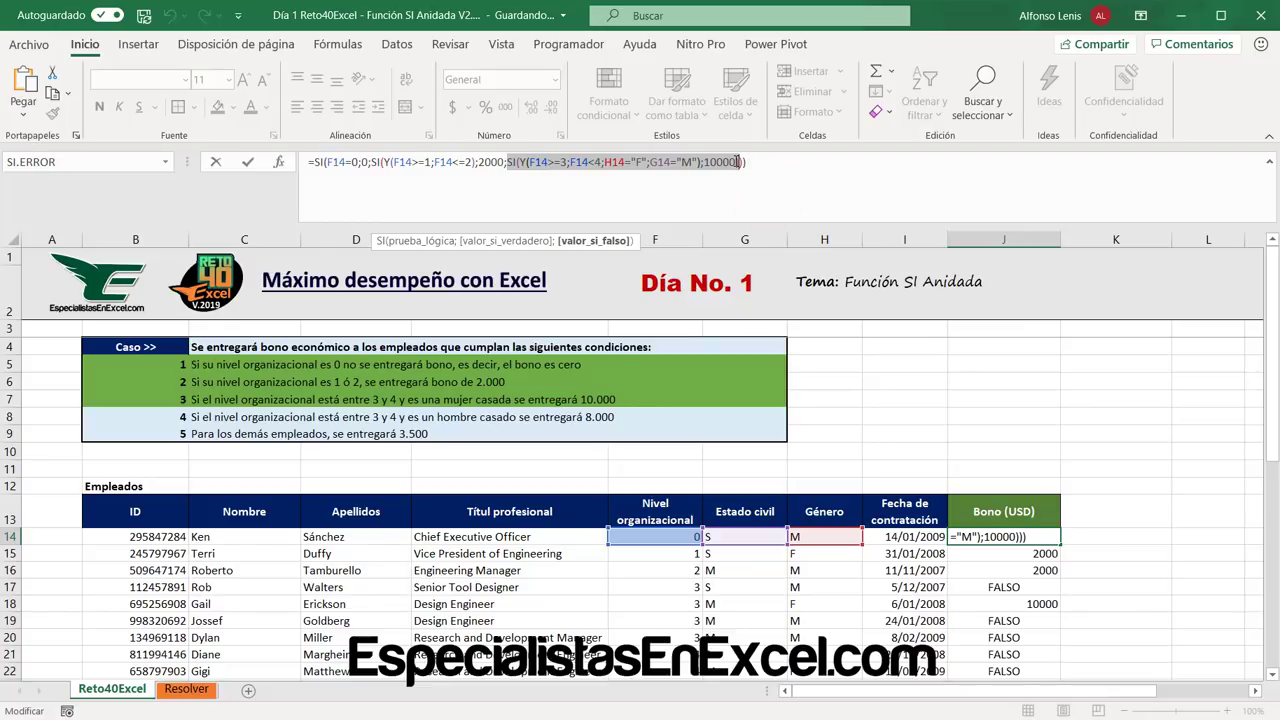
{"action": "right_click", "coordinate": [738, 162]}
{"action": "left_click", "coordinate": [758, 192]}
Paste the copied SI function as the third SI's value-if-false argument, after 10000 and a separator.
{"action": "left_click", "coordinate": [735, 162]}
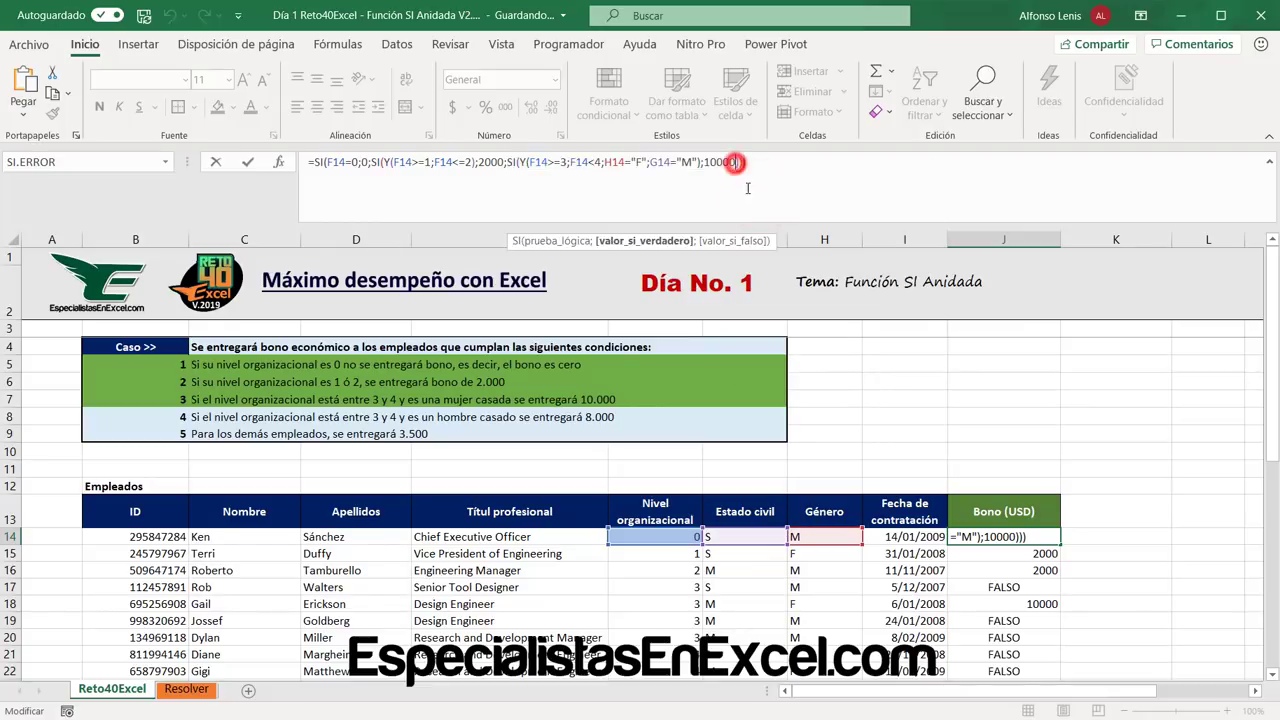
{"action": "type", "text": ";"}
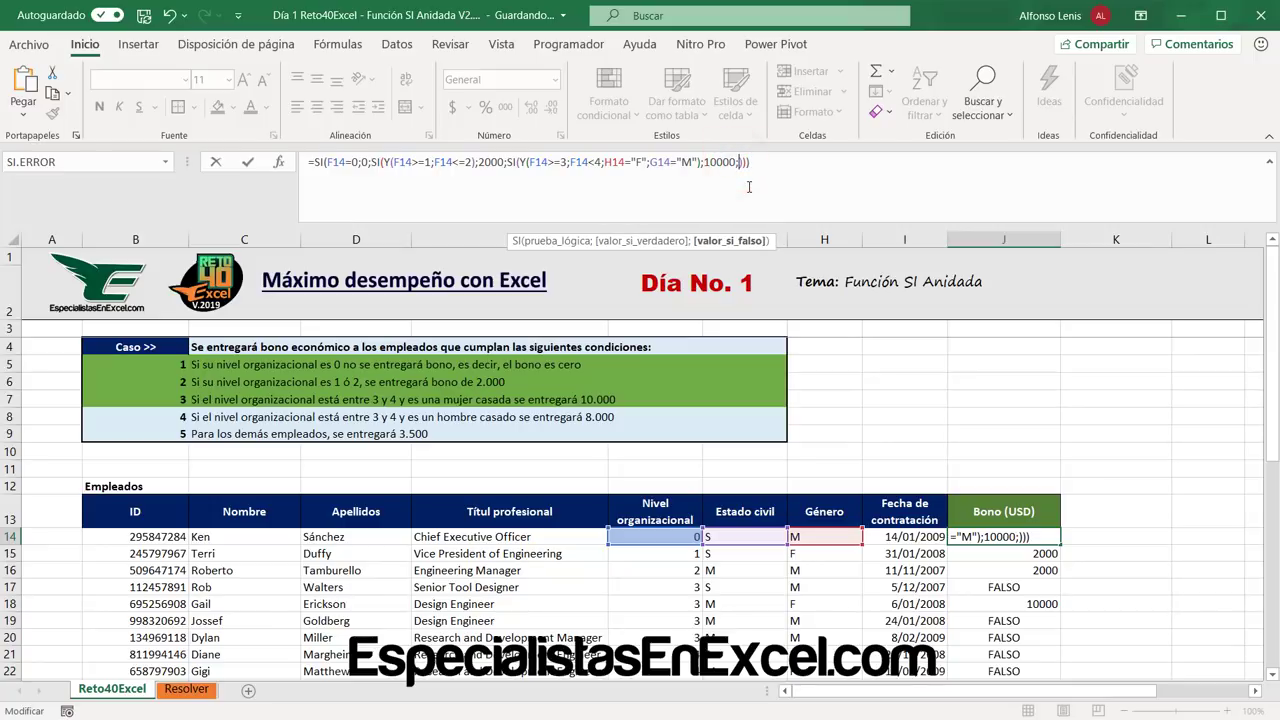
{"action": "key", "text": "ctrl+v"}
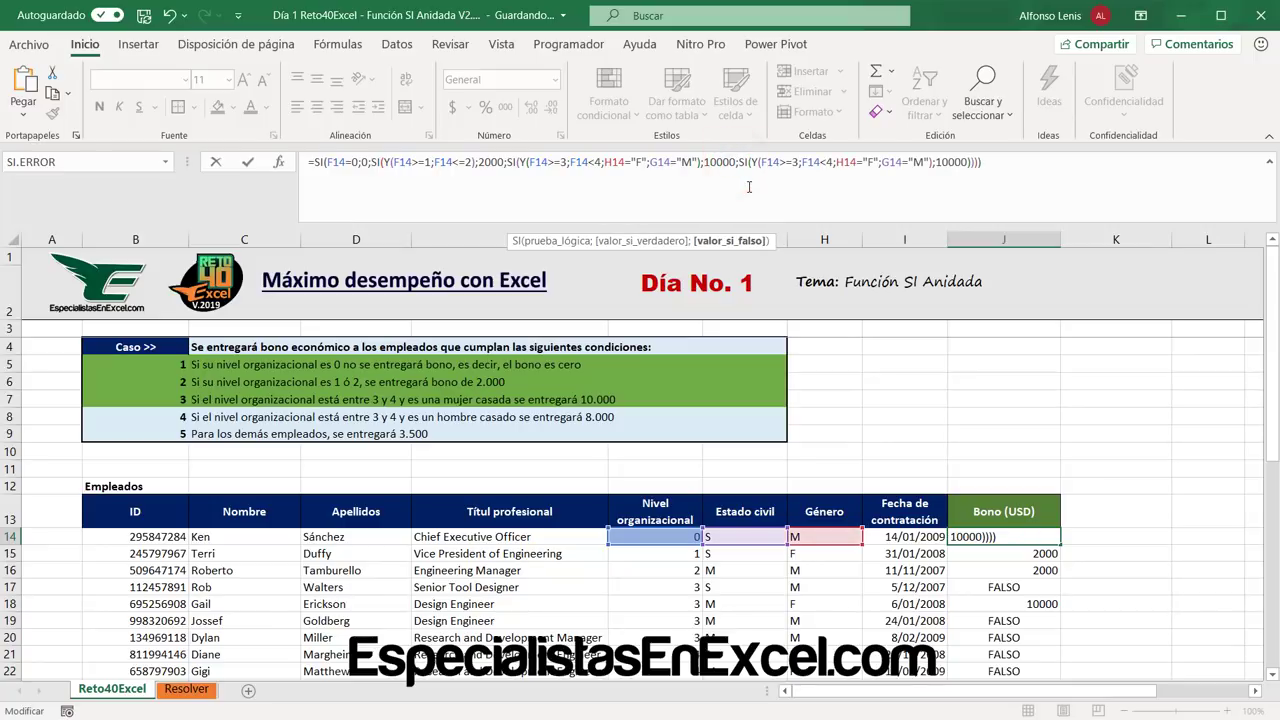
Change the gender criterion in the pasted fourth SI function of J14 to H14="M".
{"action": "left_click", "coordinate": [872, 162]}
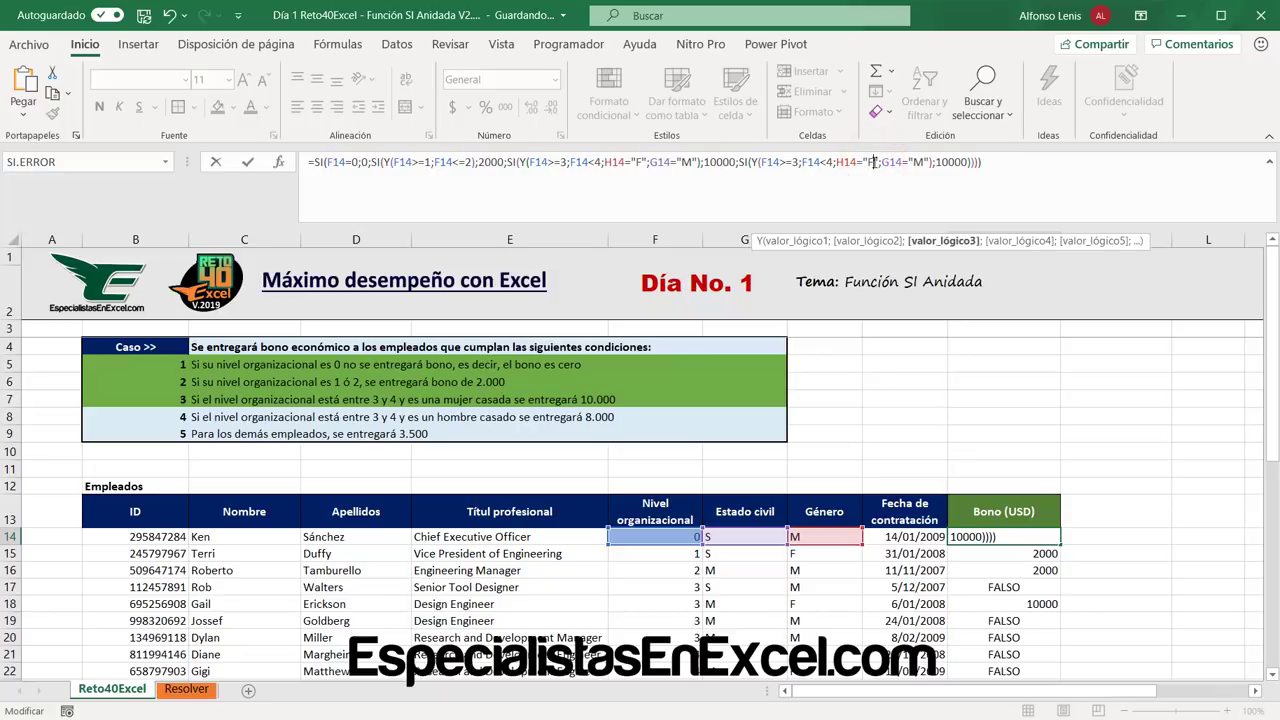
{"action": "double_click", "coordinate": [872, 162]}
{"action": "type", "text": "M"}
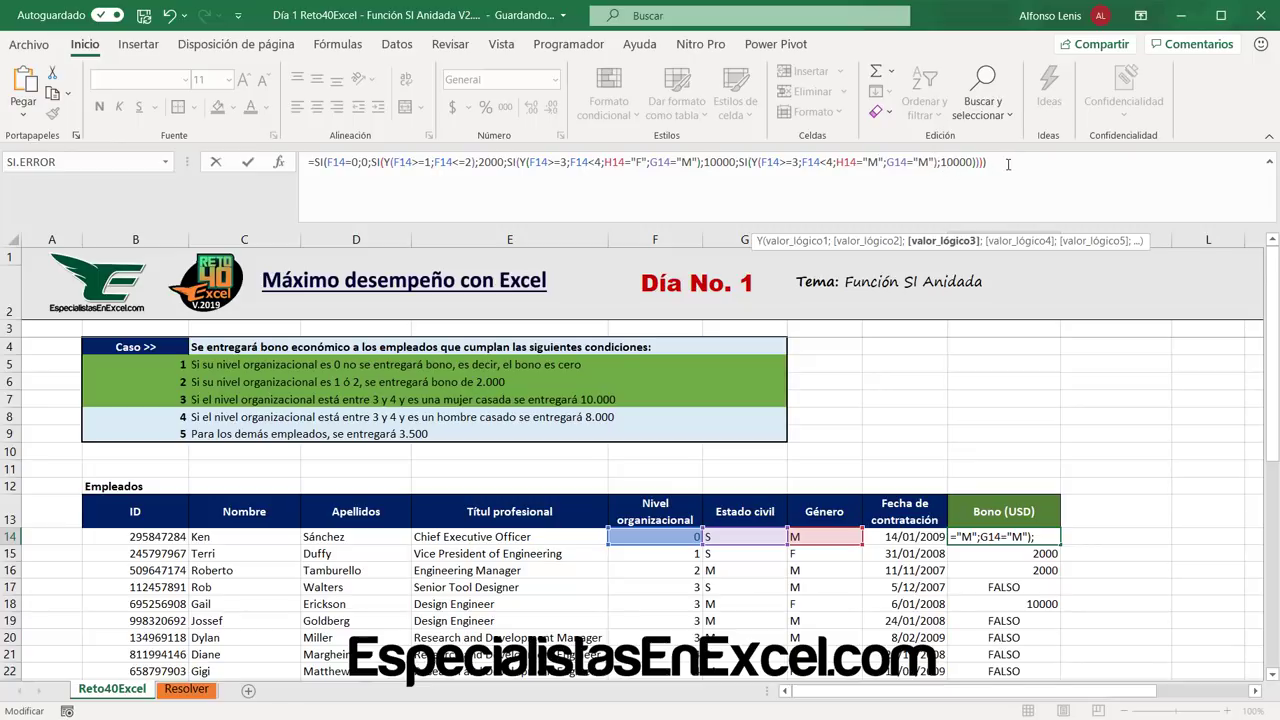
Set the fourth SI function's value-if-true to 8000 and enter the formula in J14.
{"action": "left_click", "coordinate": [946, 162]}
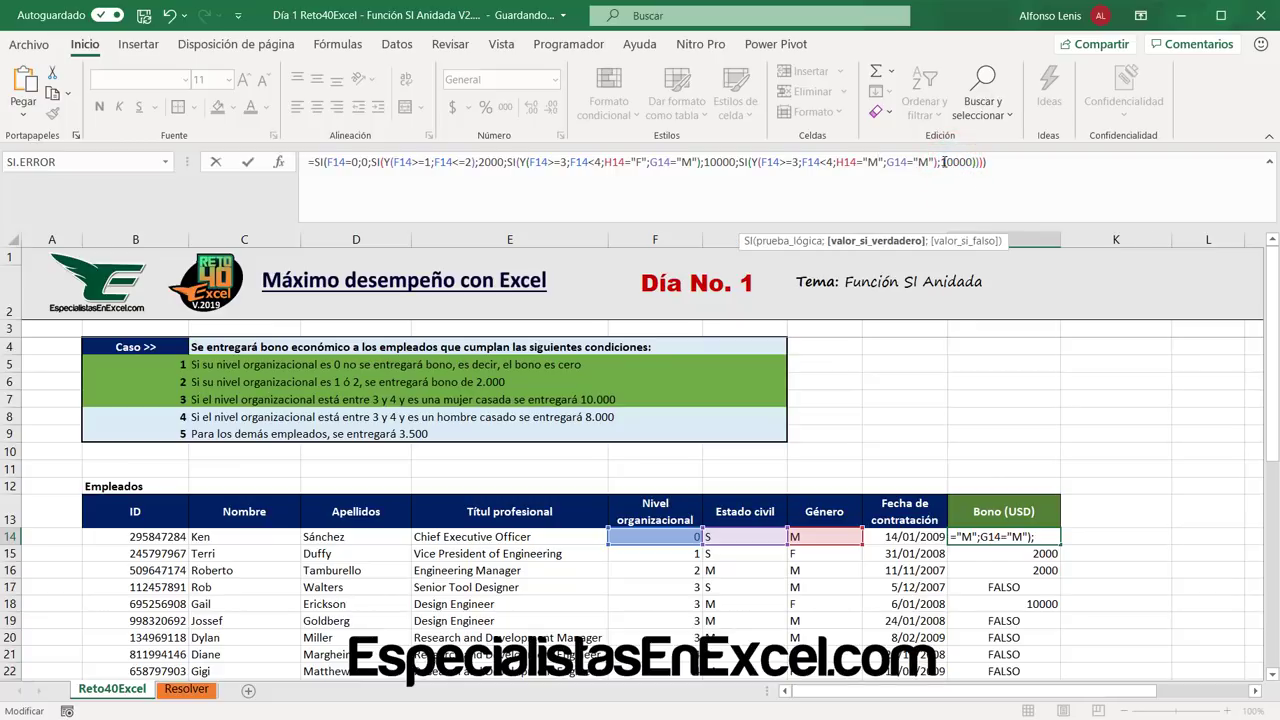
{"action": "left_click_drag", "start_coordinate": [943, 162], "coordinate": [948, 162]}
{"action": "key", "text": "Delete"}
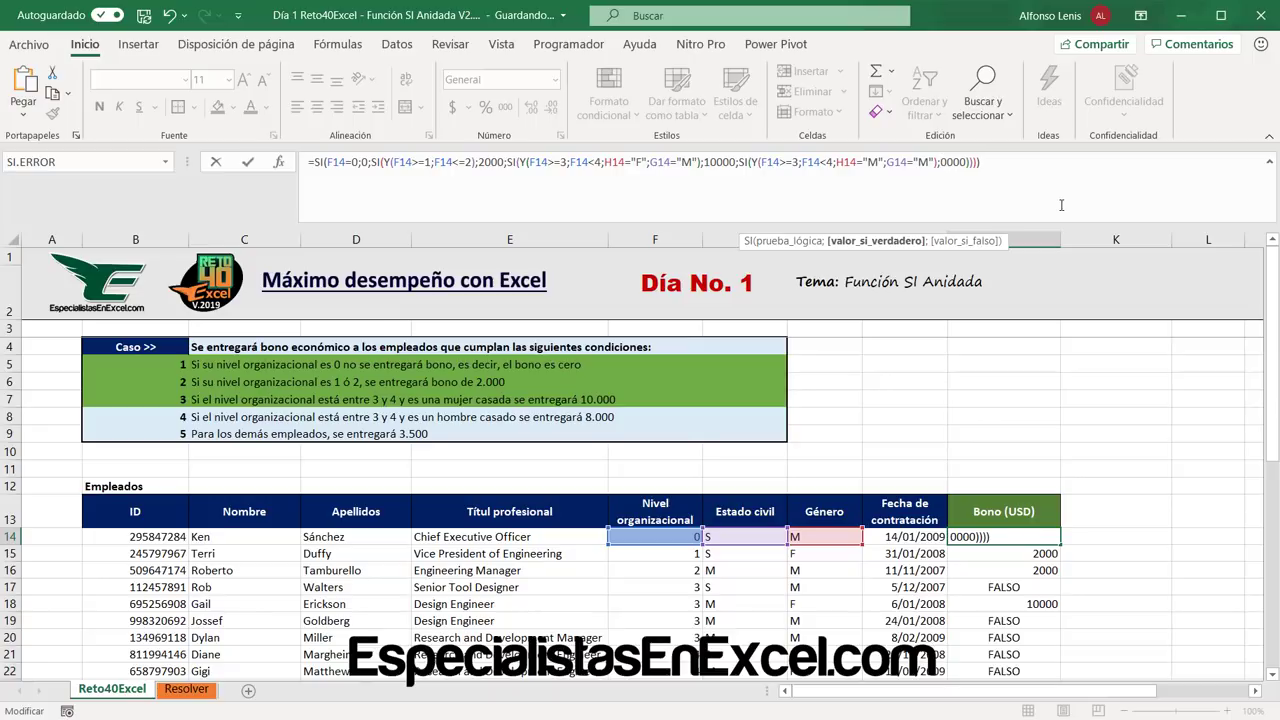
{"action": "type", "text": "8"}
{"action": "left_click", "coordinate": [979, 161]}
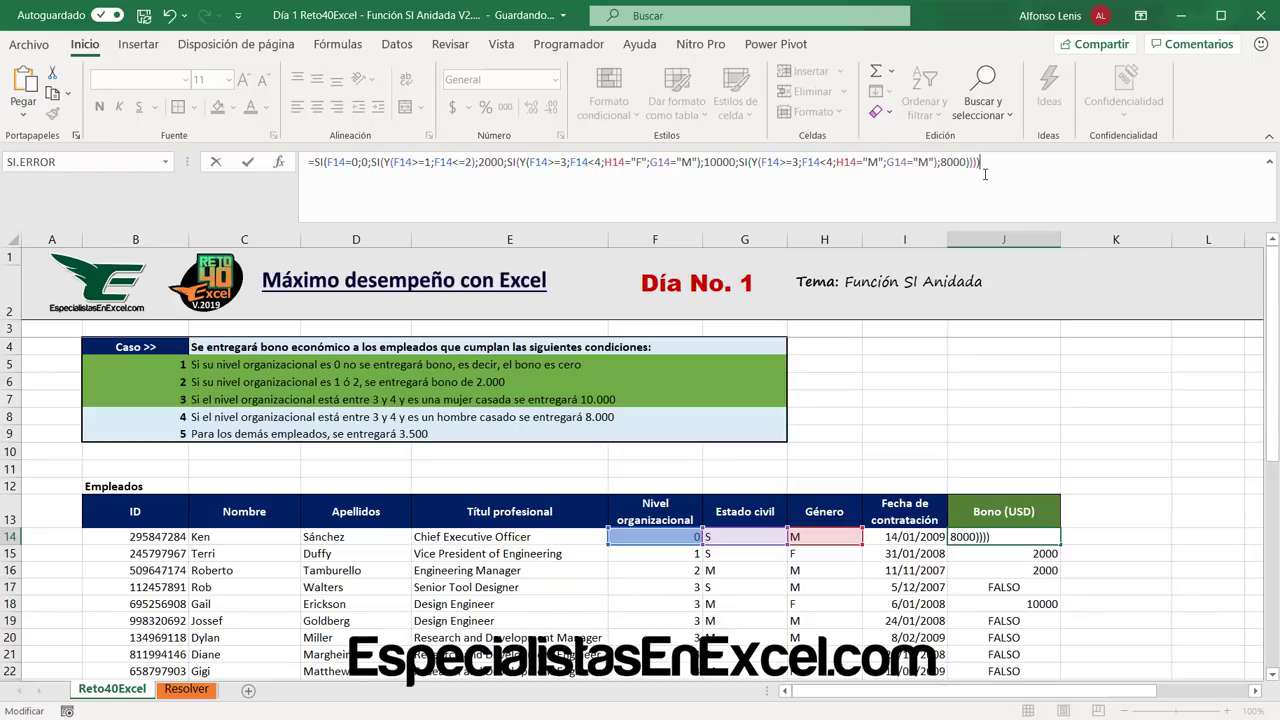
{"action": "key", "text": "Return"}
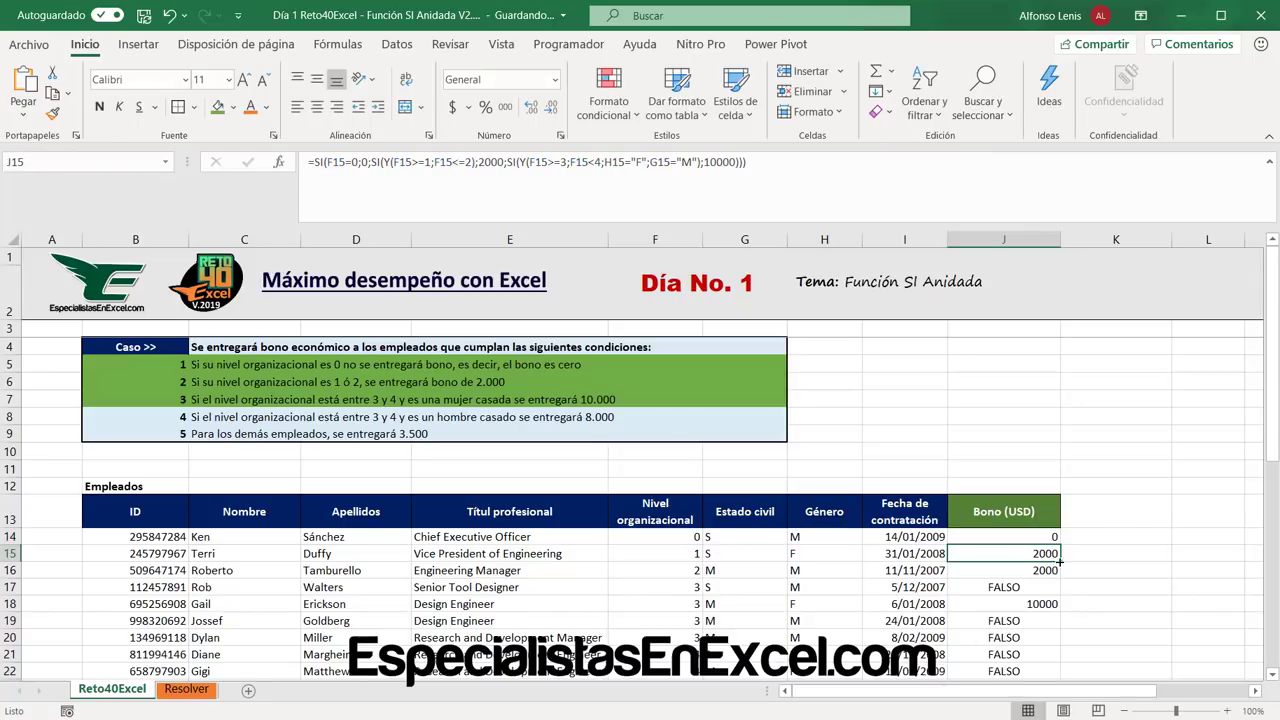
Copy the J14 formula down the Bono (USD) column and check row 19's level, marital status and gender.
{"action": "left_click", "coordinate": [1045, 537]}
{"action": "double_click", "coordinate": [1060, 545]}
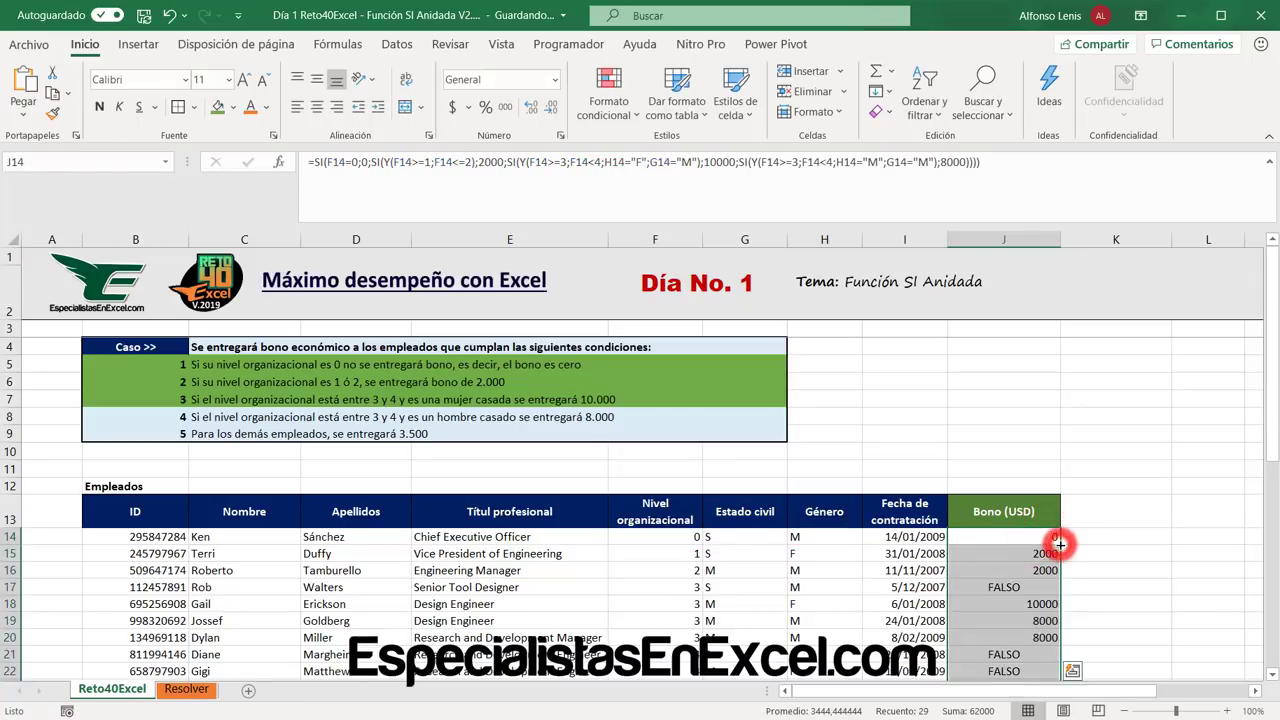
{"action": "scroll", "coordinate": [1060, 545], "scroll_direction": "down", "scroll_amount": 2}
{"action": "left_click_drag", "start_coordinate": [1042, 516], "coordinate": [680, 516]}
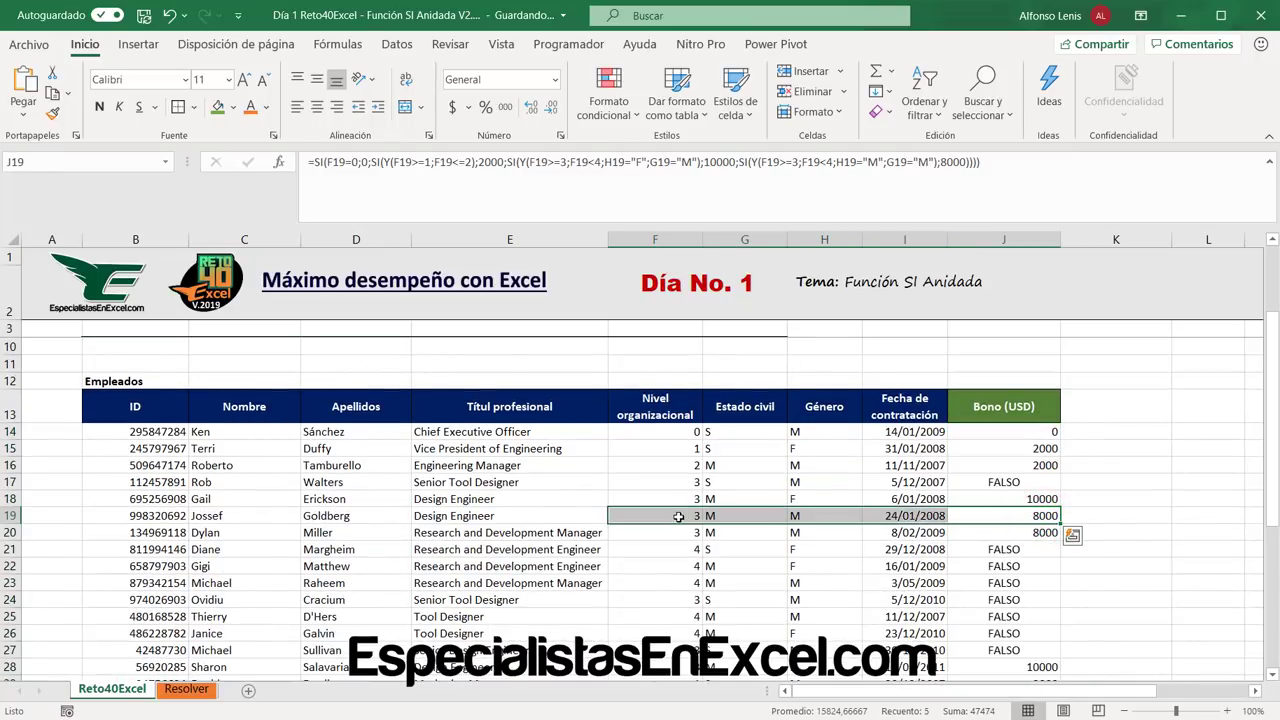
{"action": "left_click", "coordinate": [678, 516]}
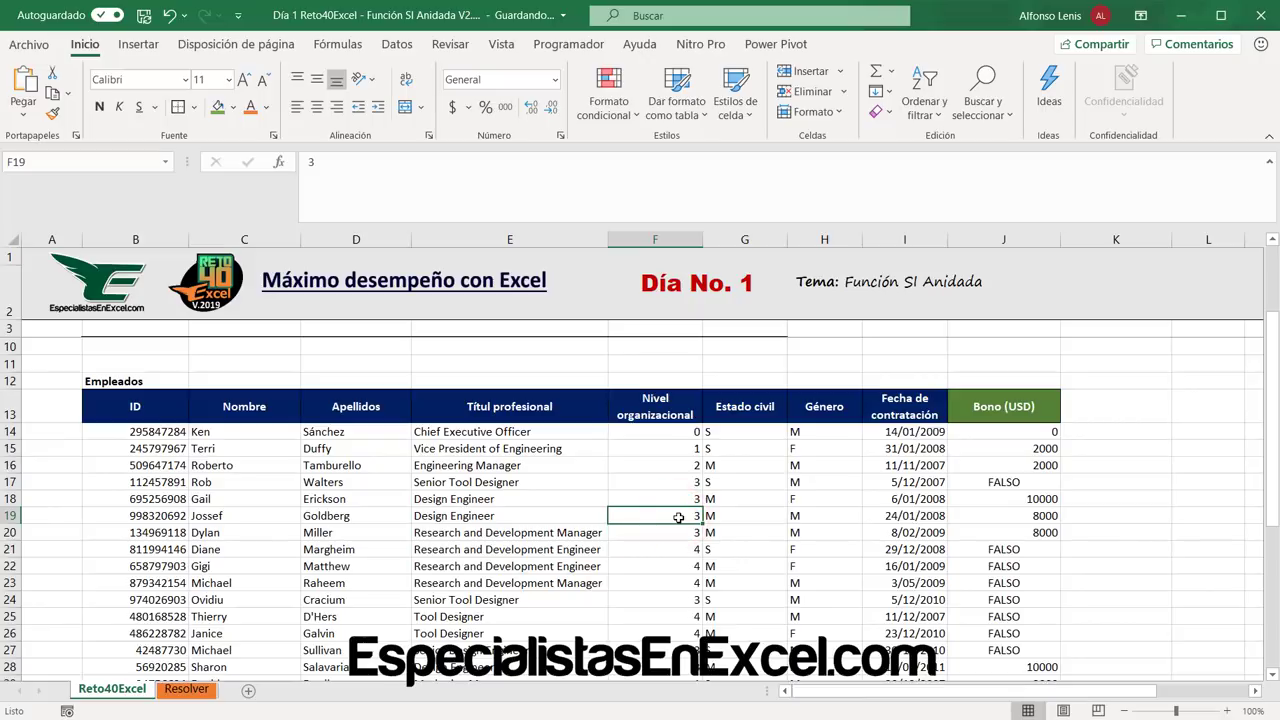
{"action": "left_click", "coordinate": [736, 513]}
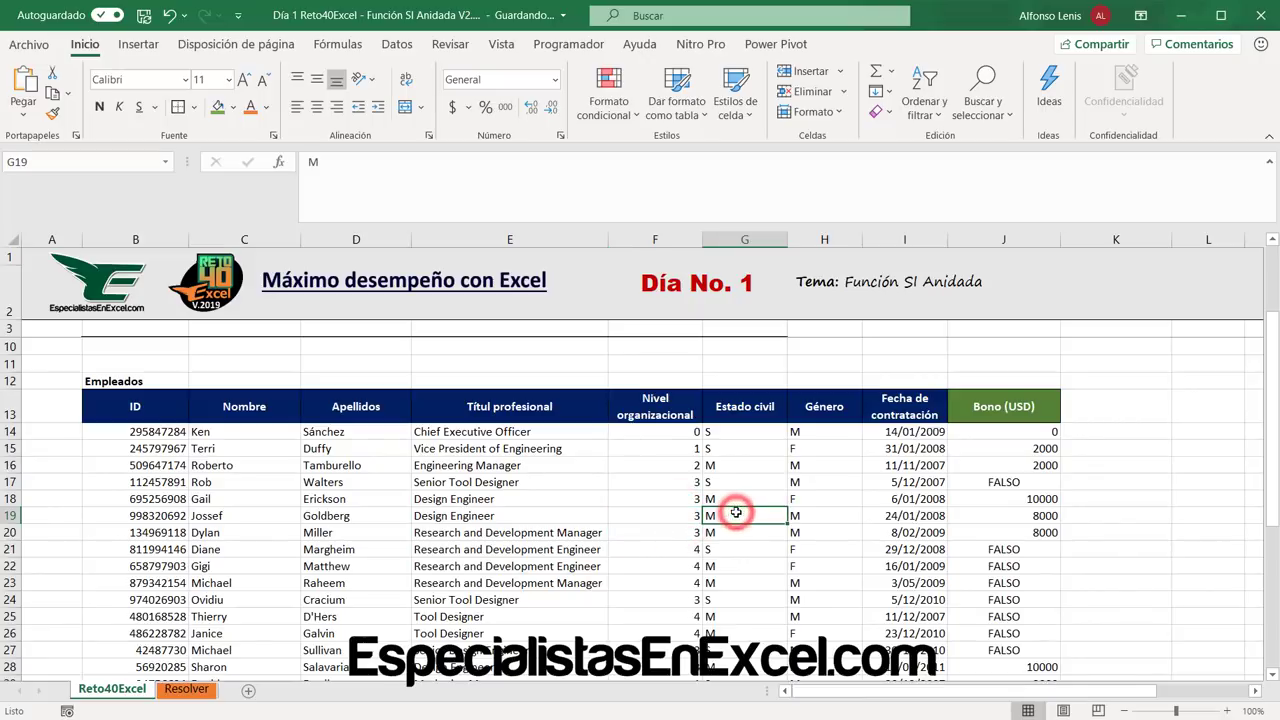
{"action": "left_click", "coordinate": [815, 516]}
Examine the level, marital status and gender of the employees in rows 40 and 41 against the conditions.
{"action": "scroll", "coordinate": [815, 517], "scroll_direction": "down", "scroll_amount": 4}
{"action": "scroll", "coordinate": [816, 516], "scroll_direction": "down", "scroll_amount": 3}
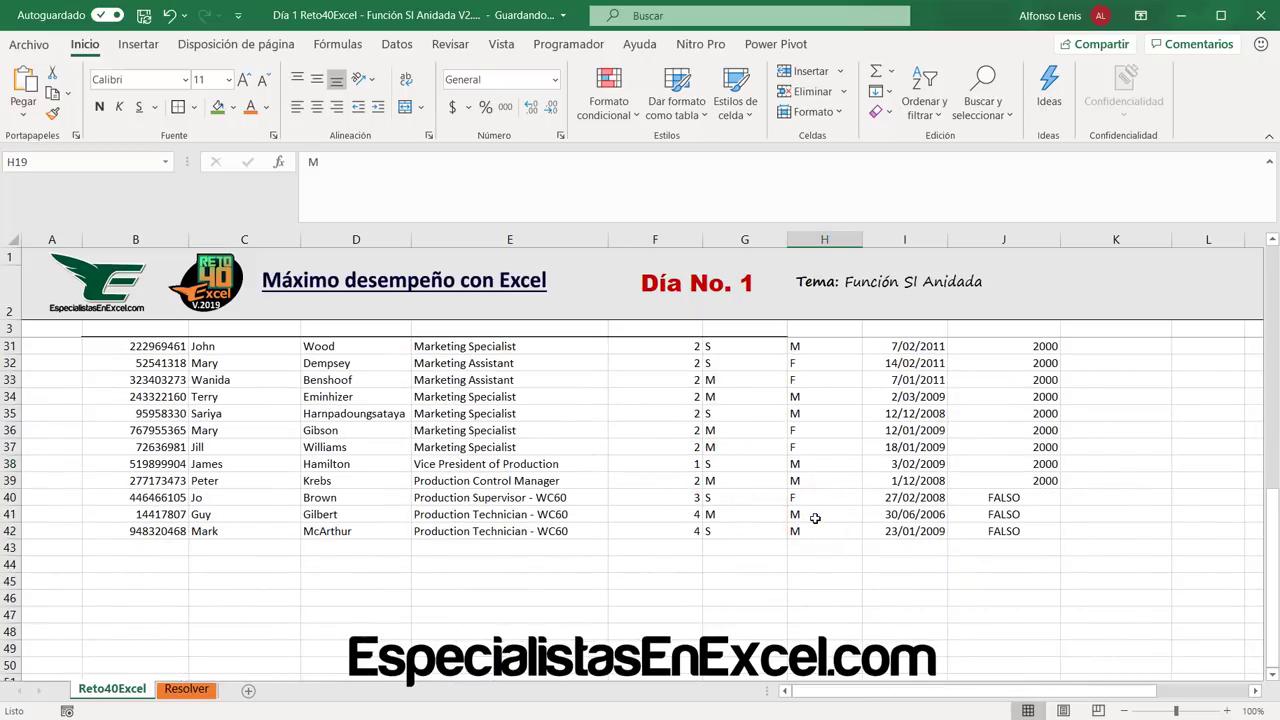
{"action": "scroll", "coordinate": [815, 517], "scroll_direction": "up", "scroll_amount": 1}
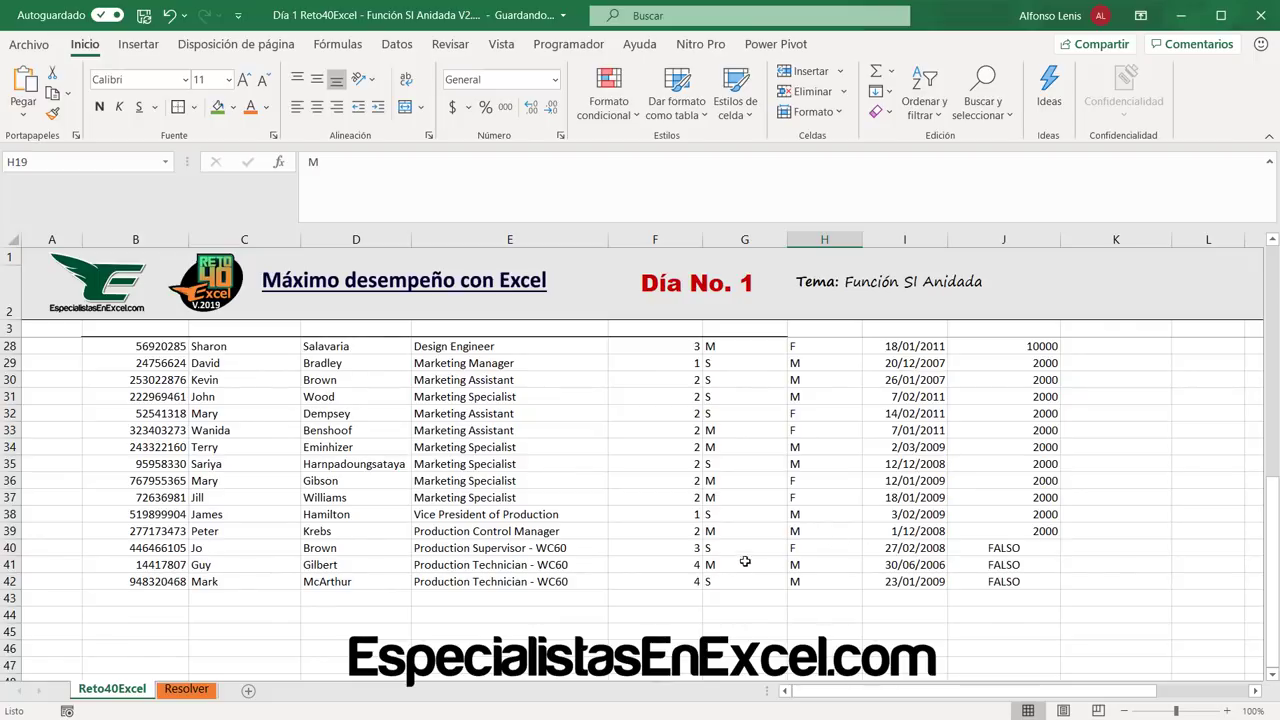
{"action": "left_click", "coordinate": [671, 534]}
{"action": "left_click", "coordinate": [669, 550]}
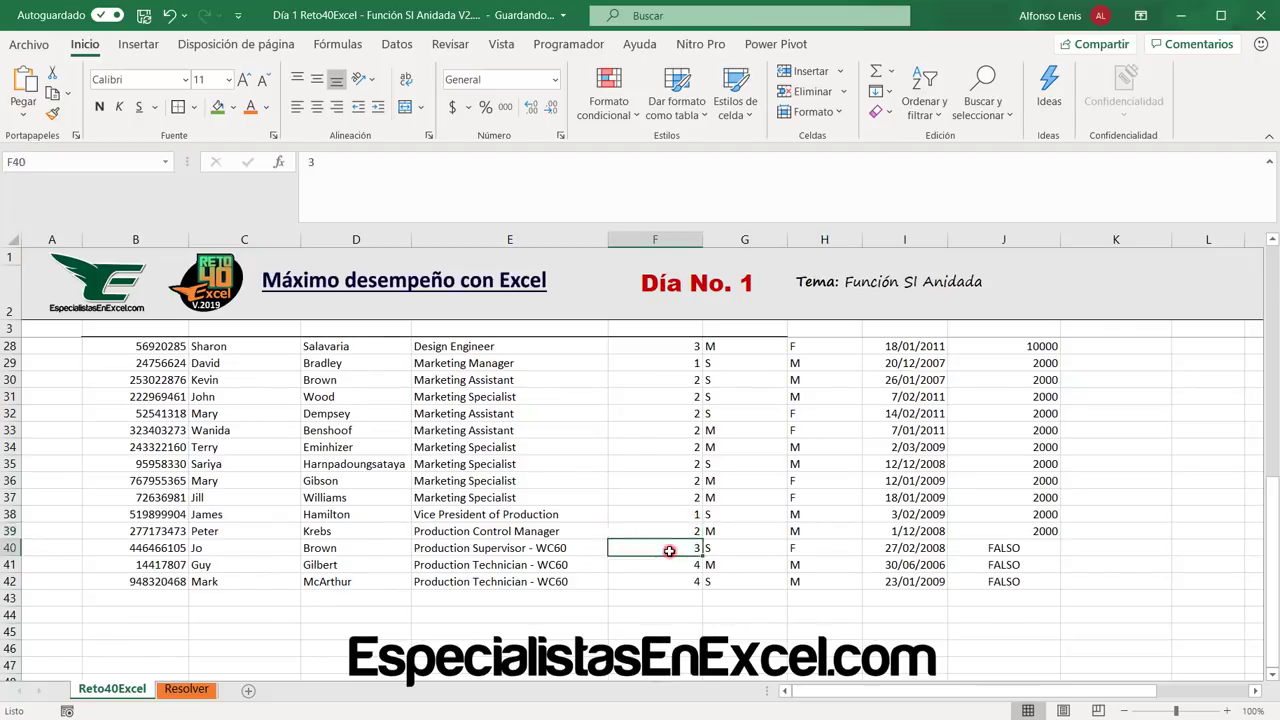
{"action": "left_click", "coordinate": [733, 549]}
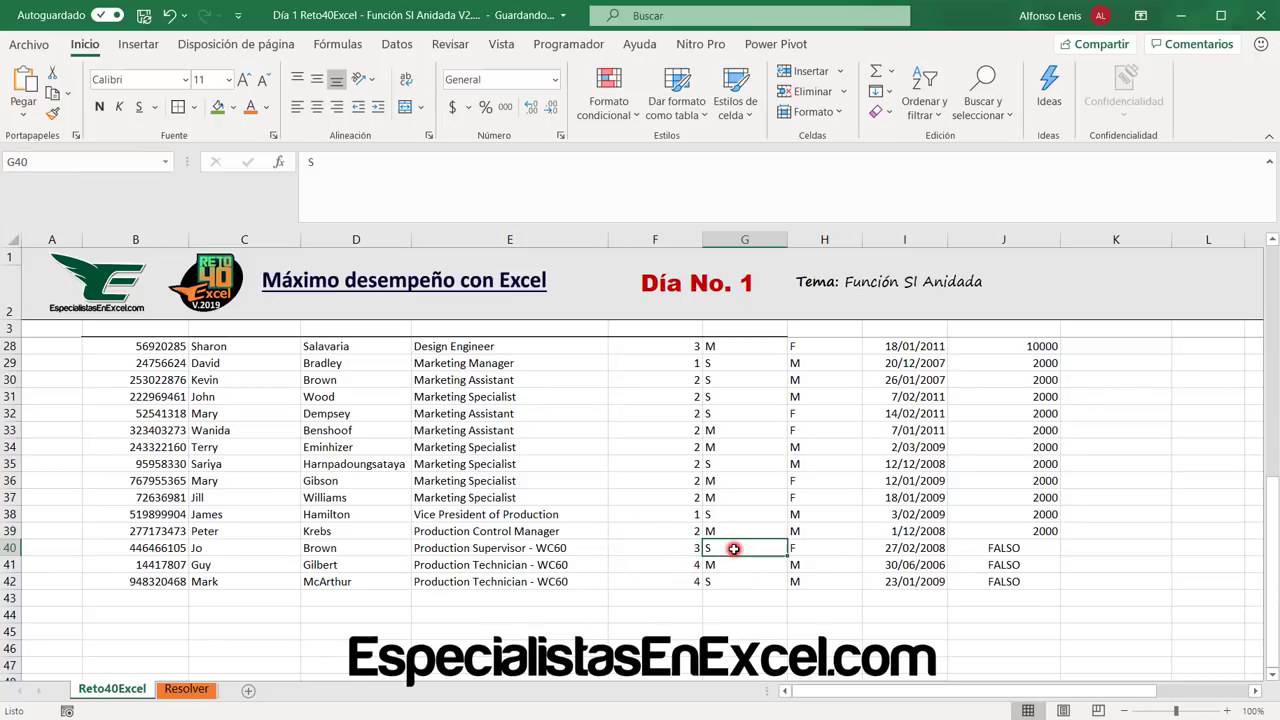
{"action": "left_click", "coordinate": [675, 566]}
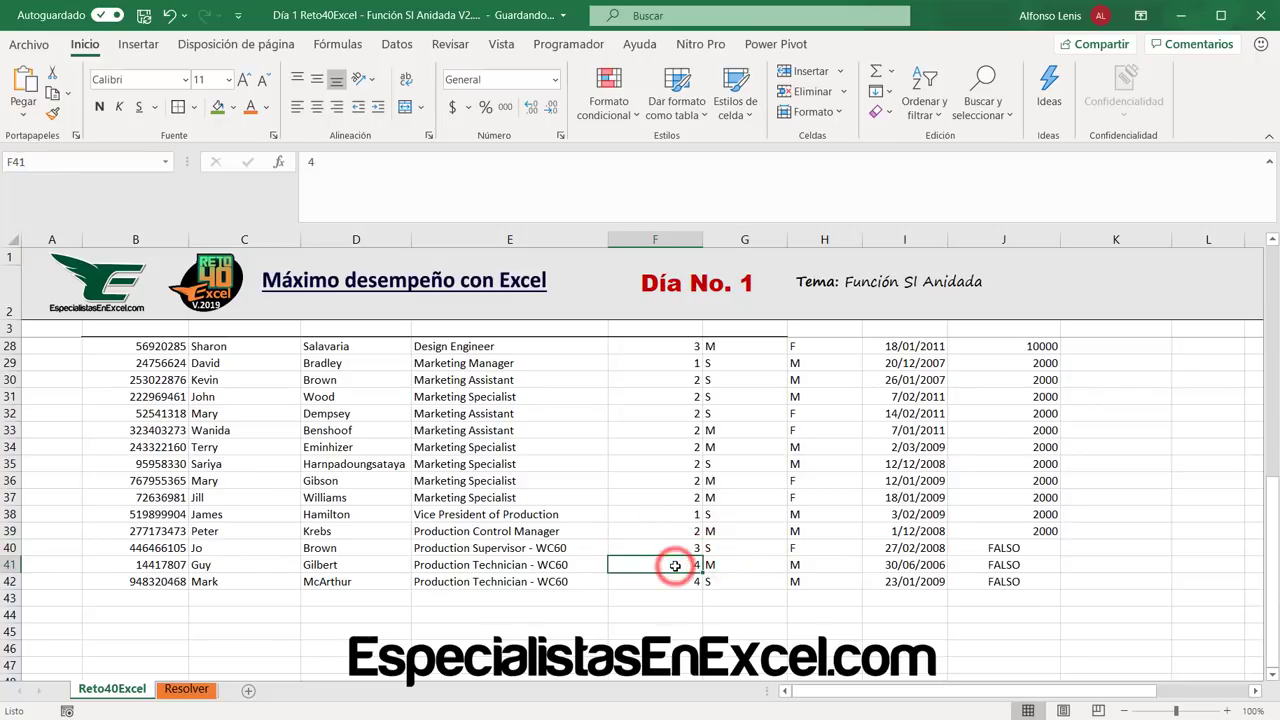
{"action": "left_click", "coordinate": [744, 567]}
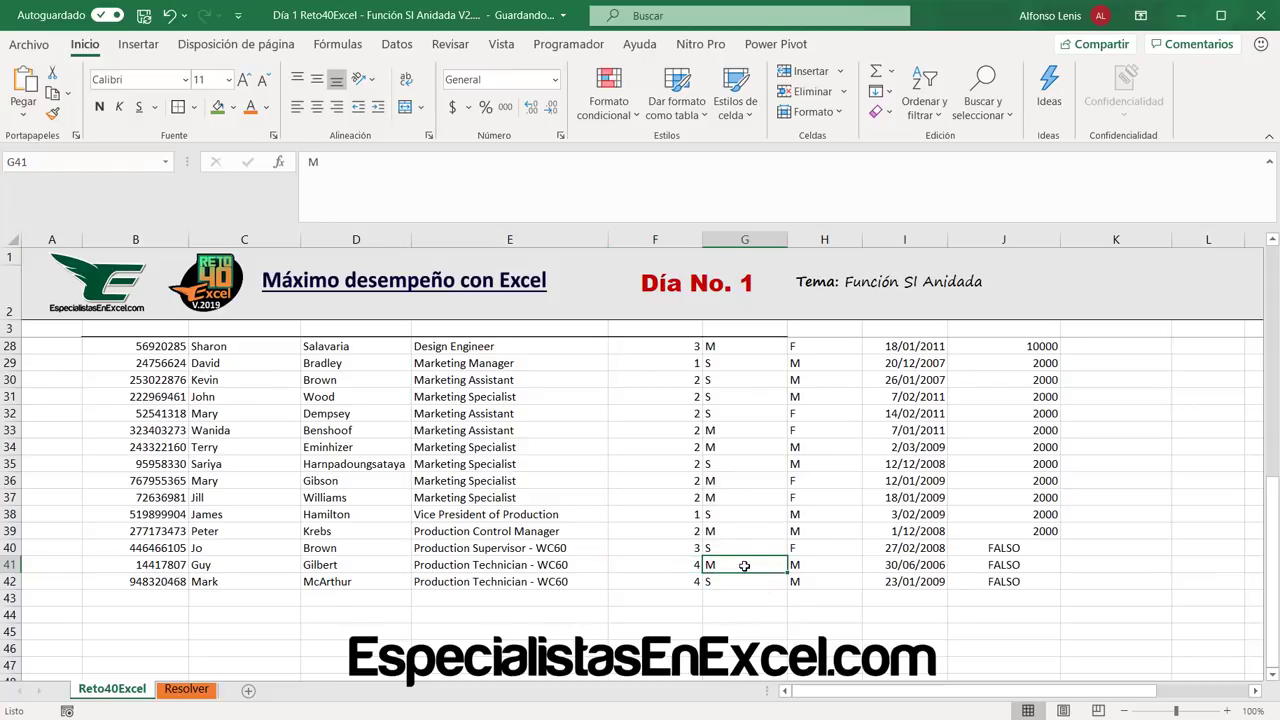
{"action": "scroll", "coordinate": [744, 566], "scroll_direction": "up", "scroll_amount": 5}
{"action": "scroll", "coordinate": [744, 566], "scroll_direction": "down", "scroll_amount": 5}
{"action": "scroll", "coordinate": [750, 563], "scroll_direction": "up", "scroll_amount": 1}
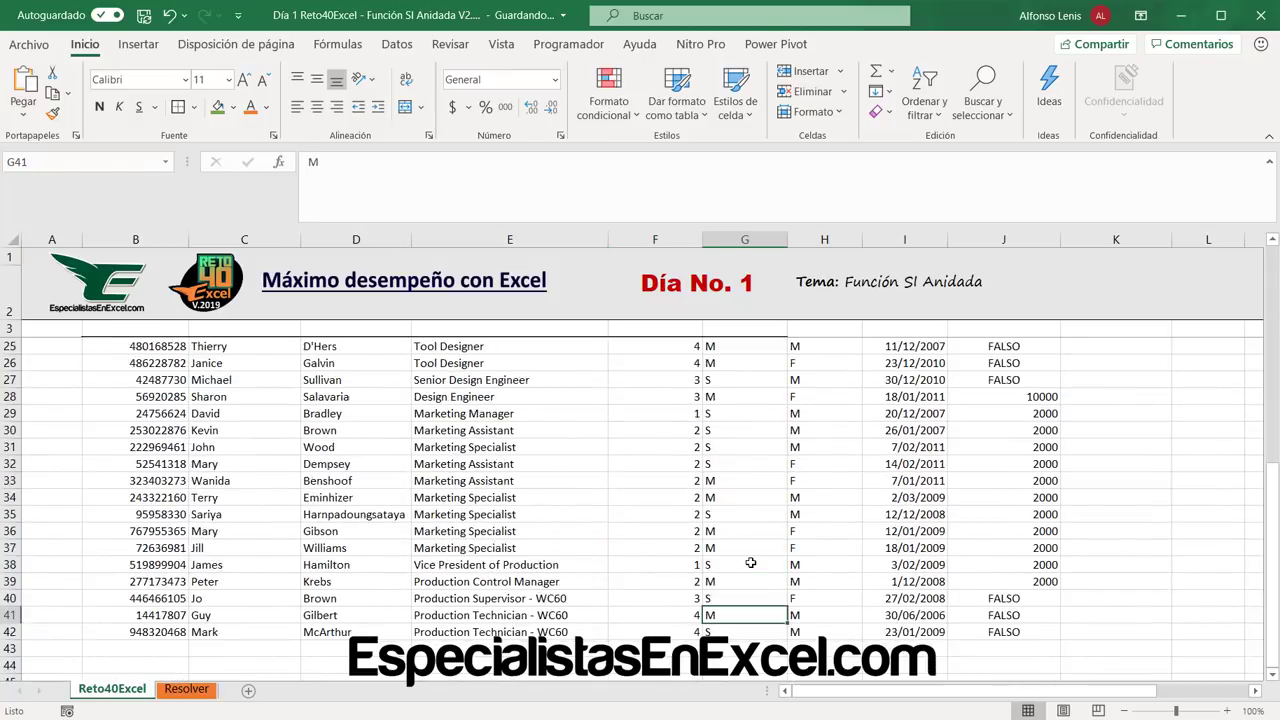
{"action": "scroll", "coordinate": [750, 563], "scroll_direction": "up", "scroll_amount": 4}
{"action": "scroll", "coordinate": [750, 563], "scroll_direction": "down", "scroll_amount": 4}
{"action": "left_click", "coordinate": [801, 614]}
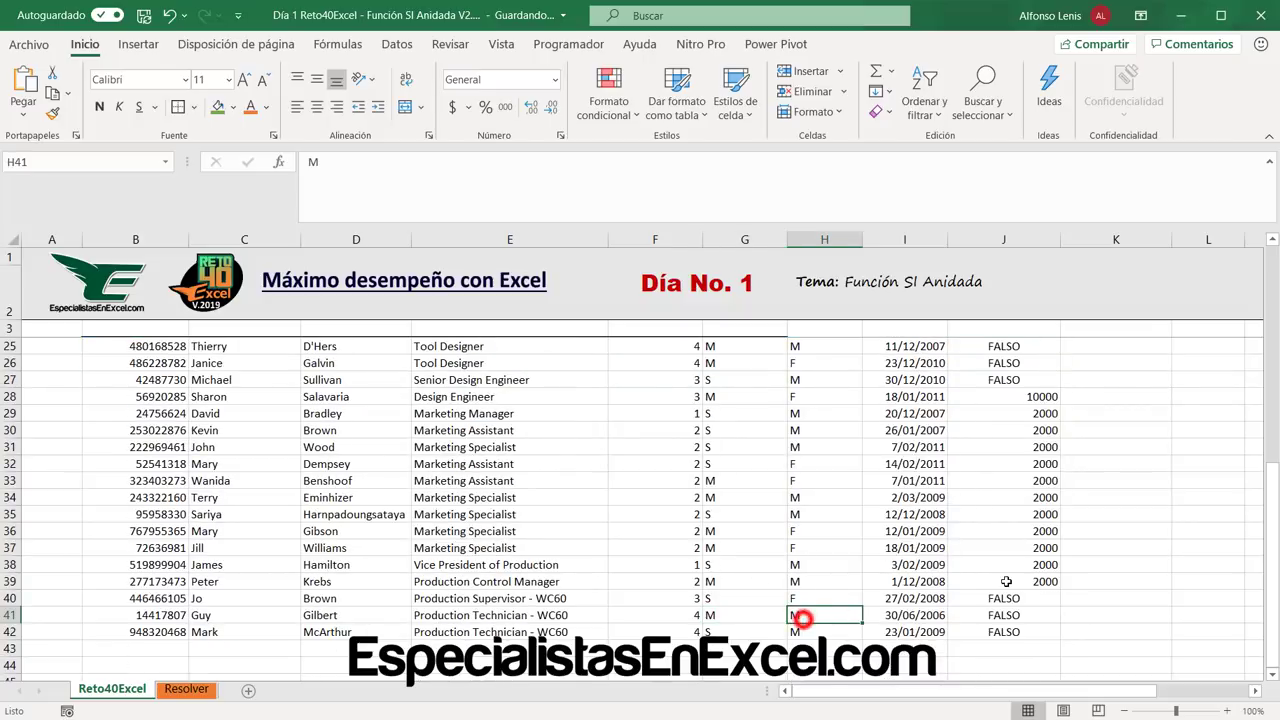
Refill the bonus formula from J39 down to J42, and inspect the level limits in the J14 and J41 formulas.
{"action": "left_click", "coordinate": [1006, 583]}
{"action": "left_click_drag", "start_coordinate": [1058, 589], "coordinate": [1055, 636]}
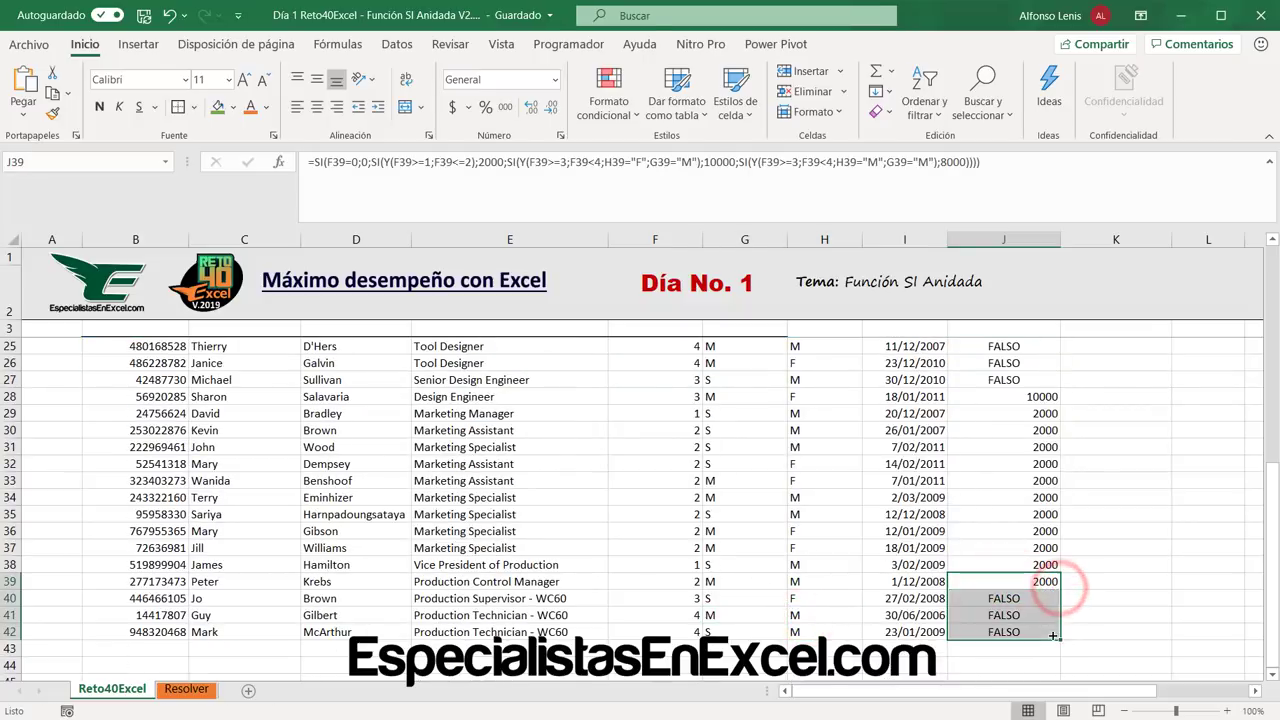
{"action": "scroll", "coordinate": [1030, 545], "scroll_direction": "up", "scroll_amount": 7}
{"action": "left_click", "coordinate": [1026, 537]}
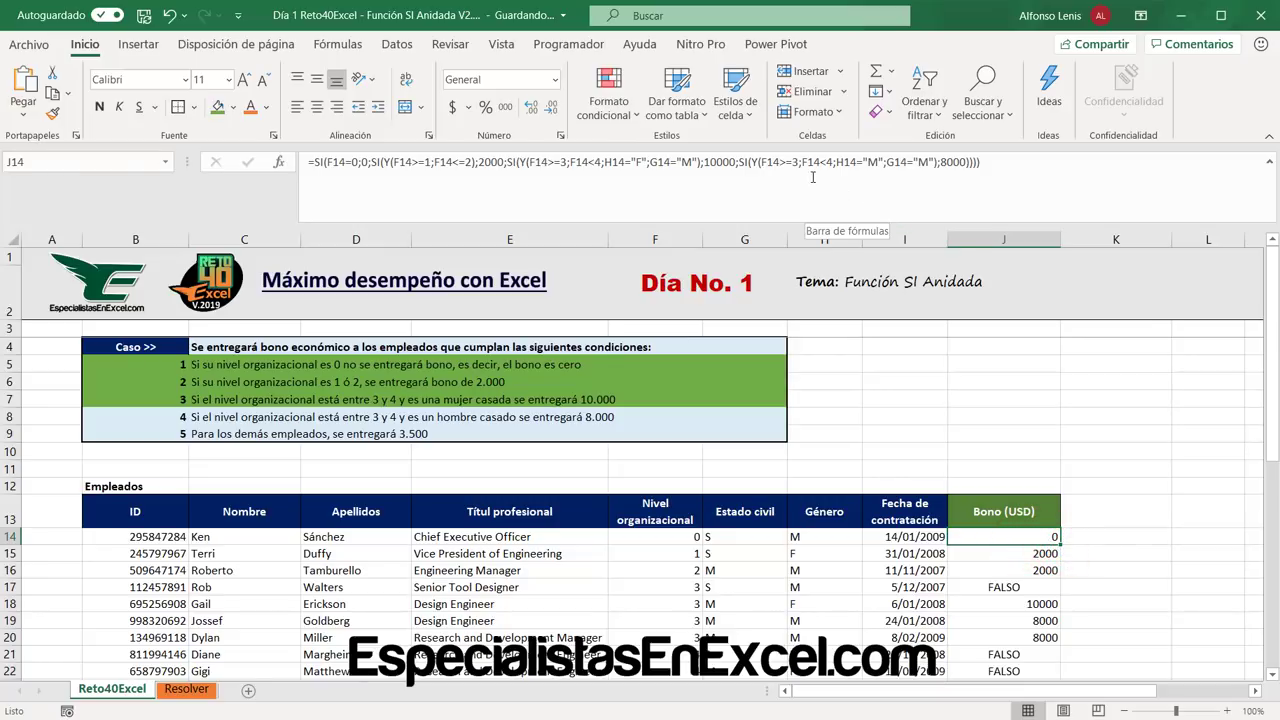
{"action": "scroll", "coordinate": [1070, 505], "scroll_direction": "down", "scroll_amount": 8}
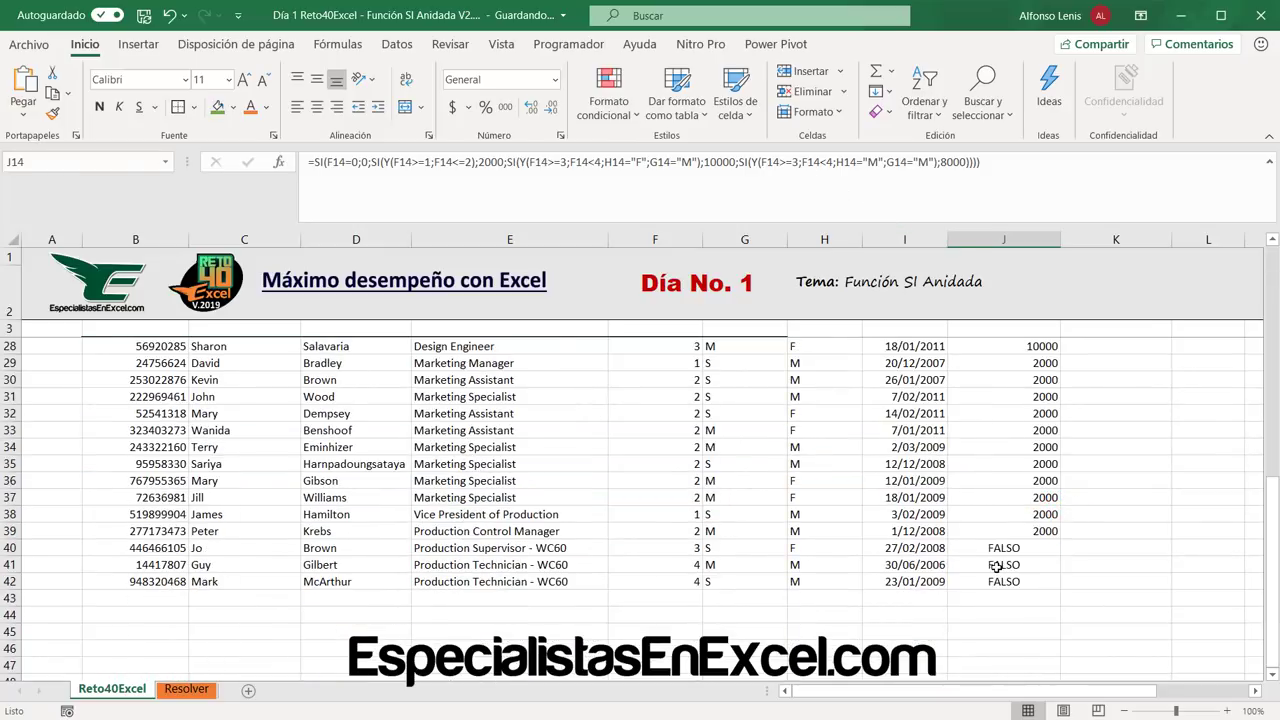
{"action": "left_click", "coordinate": [1006, 563]}
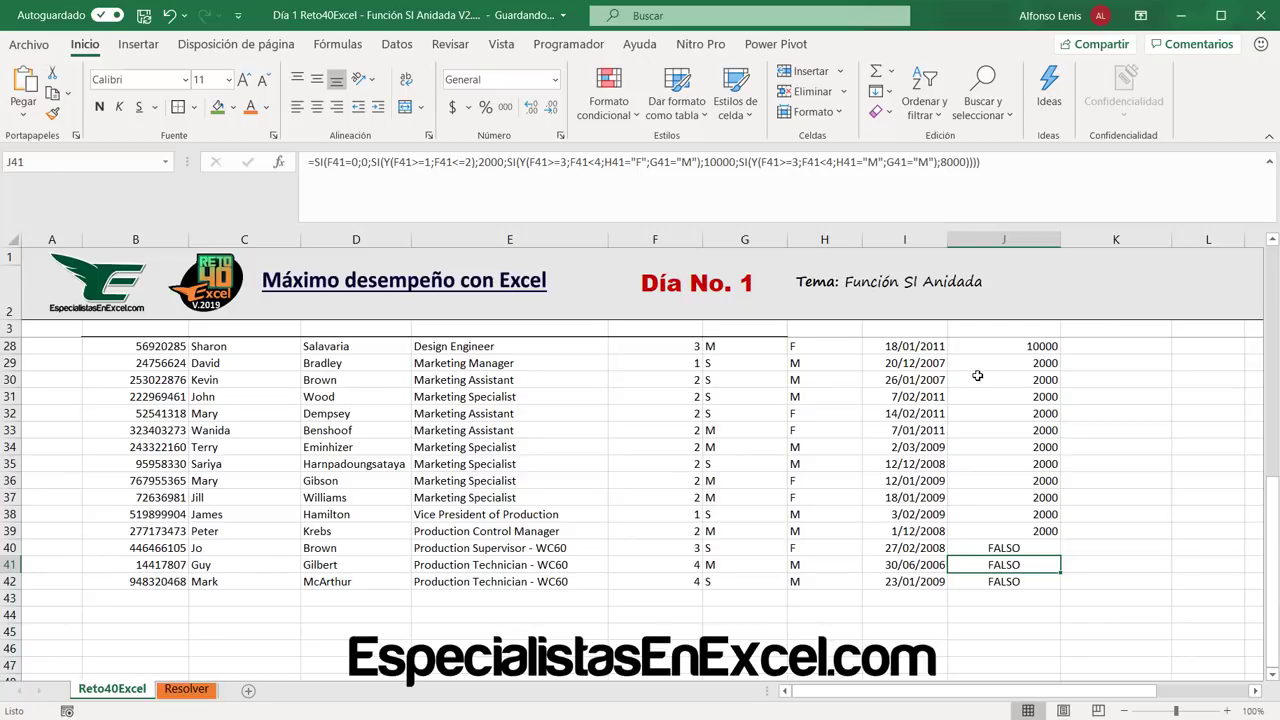
Change the upper level limit in J14's third and fourth SI functions to F14<=4, accepting the proposed formula correction.
{"action": "scroll", "coordinate": [978, 376], "scroll_direction": "up", "scroll_amount": 7}
{"action": "left_click", "coordinate": [1022, 484]}
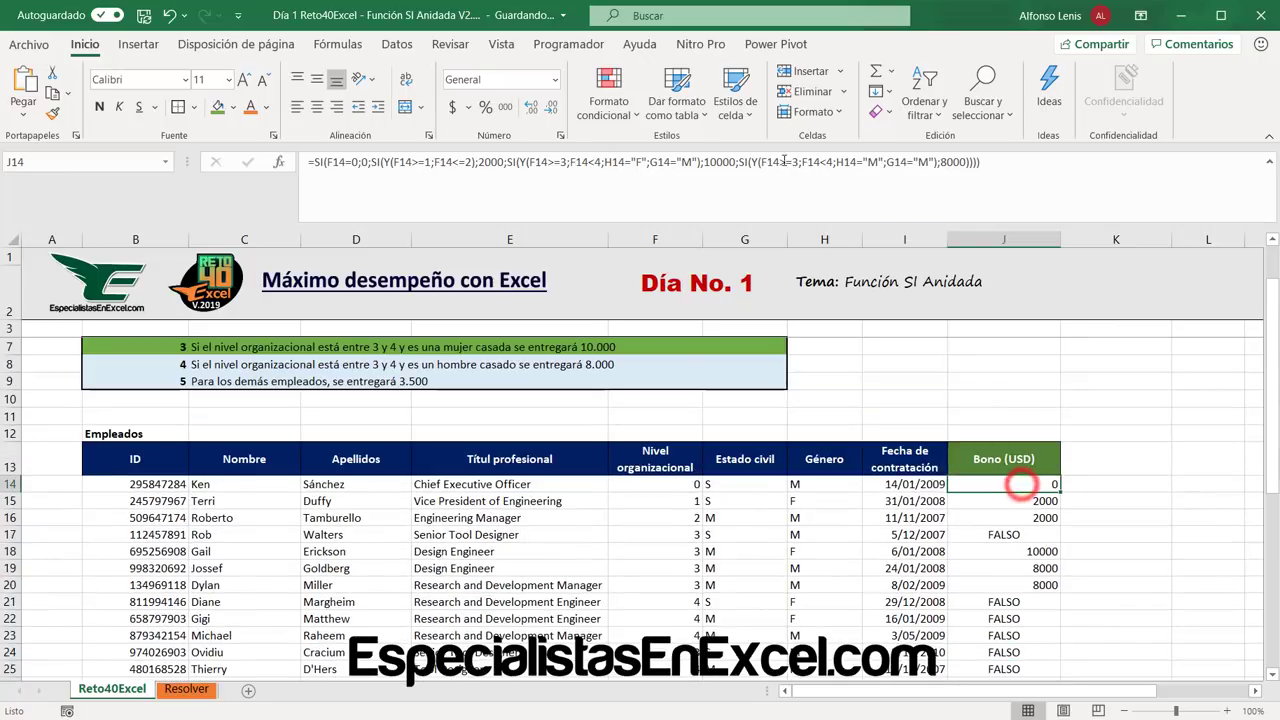
{"action": "left_click", "coordinate": [598, 167]}
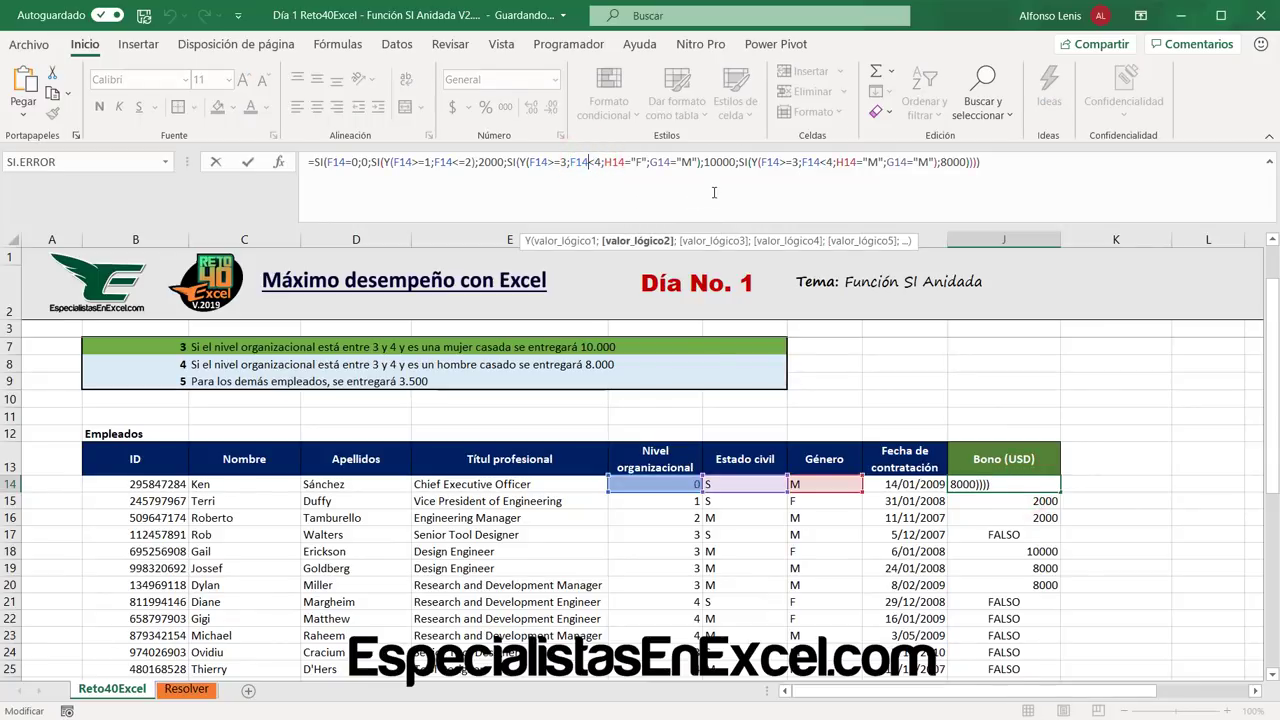
{"action": "type", "text": "="}
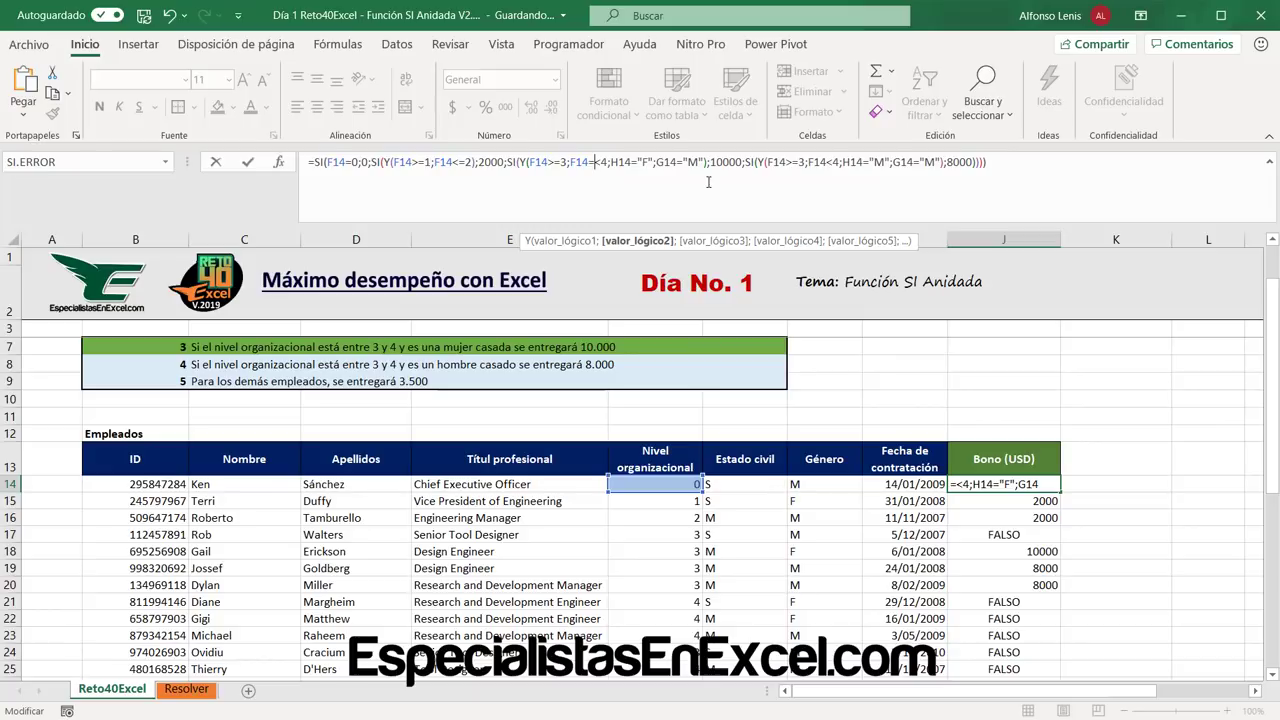
{"action": "left_click", "coordinate": [829, 162]}
{"action": "type", "text": "="}
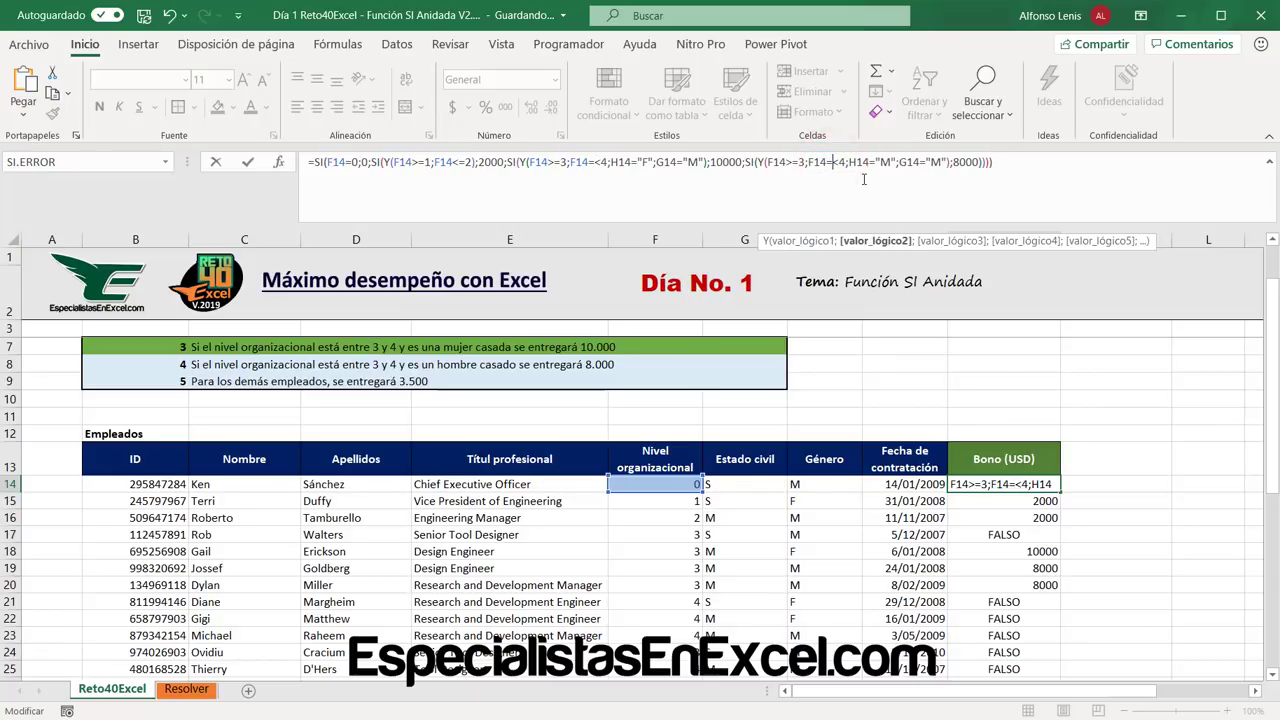
{"action": "key", "text": "Return"}
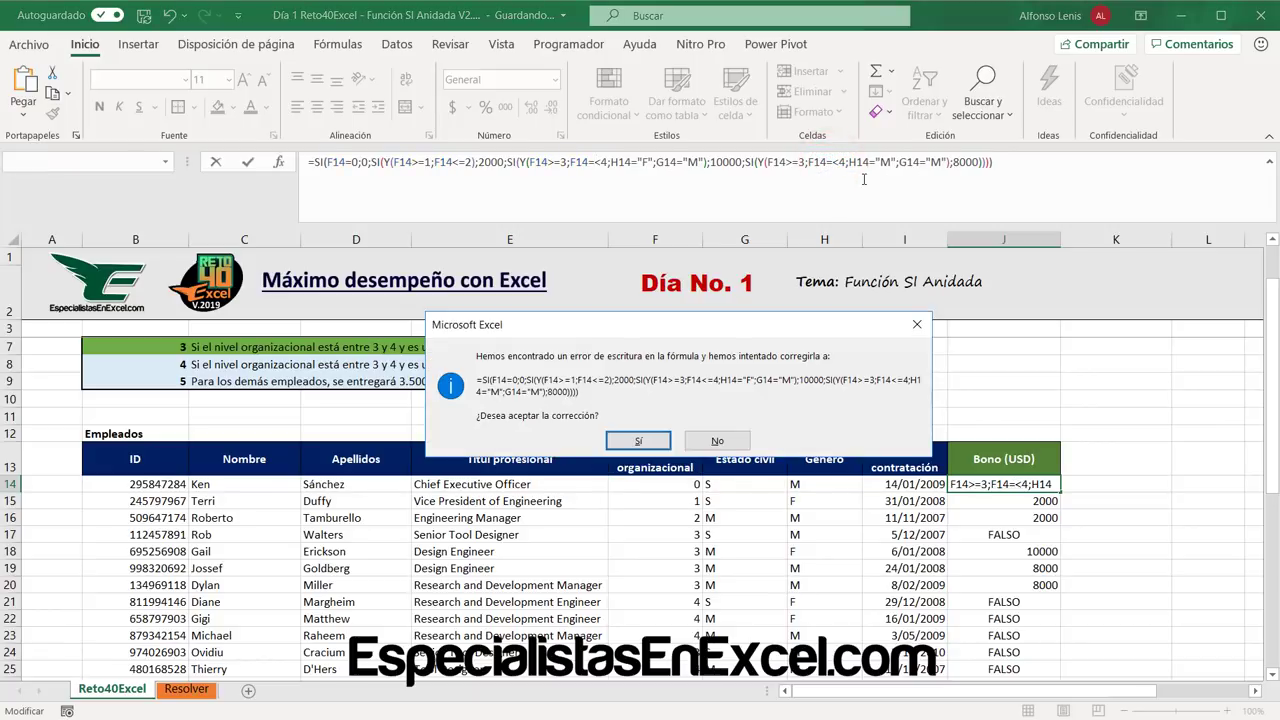
{"action": "left_click", "coordinate": [640, 441]}
Copy the corrected J14 formula down the Bono (USD) column and check the bonus in row 41.
{"action": "left_click", "coordinate": [1018, 486]}
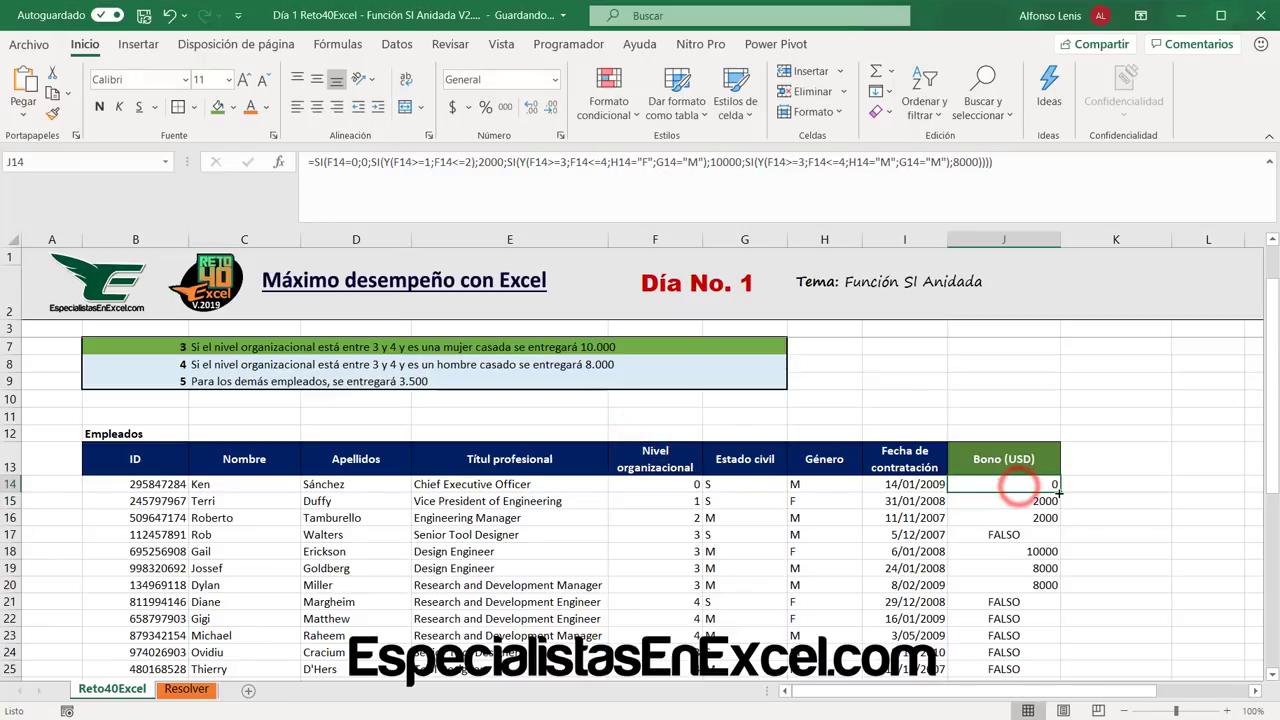
{"action": "double_click", "coordinate": [1058, 492]}
{"action": "scroll", "coordinate": [1058, 500], "scroll_direction": "down", "scroll_amount": 8}
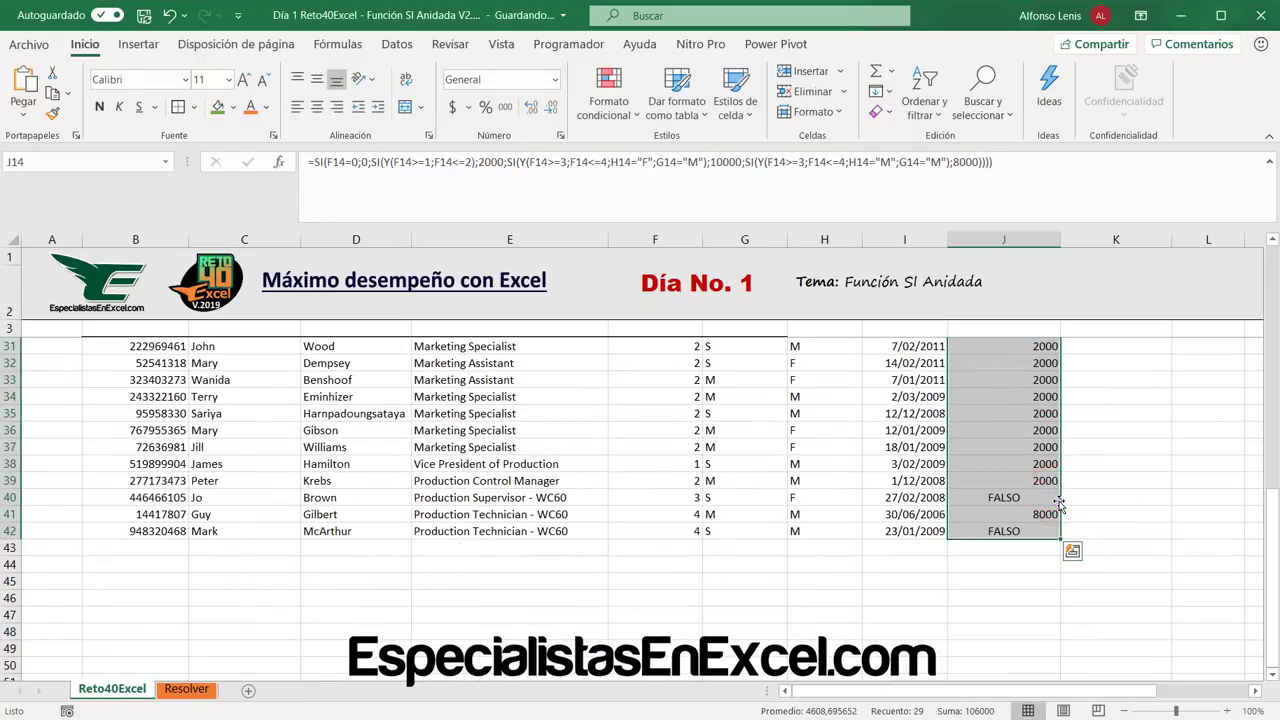
{"action": "left_click", "coordinate": [1018, 514]}
{"action": "left_click_drag", "start_coordinate": [680, 514], "coordinate": [1045, 519]}
Shade the condition 4 row, B8:G8, with the same green fill as the conditions already covered.
{"action": "scroll", "coordinate": [1033, 510], "scroll_direction": "up", "scroll_amount": 3}
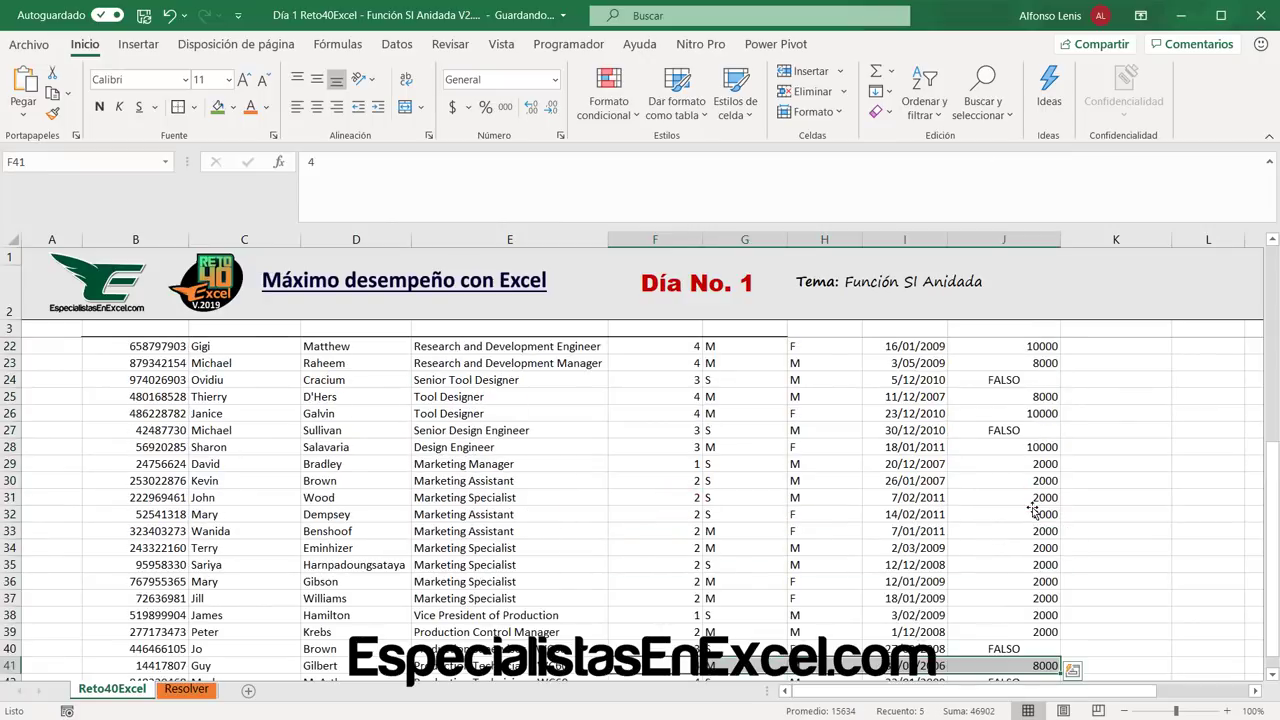
{"action": "scroll", "coordinate": [1033, 510], "scroll_direction": "up", "scroll_amount": 7}
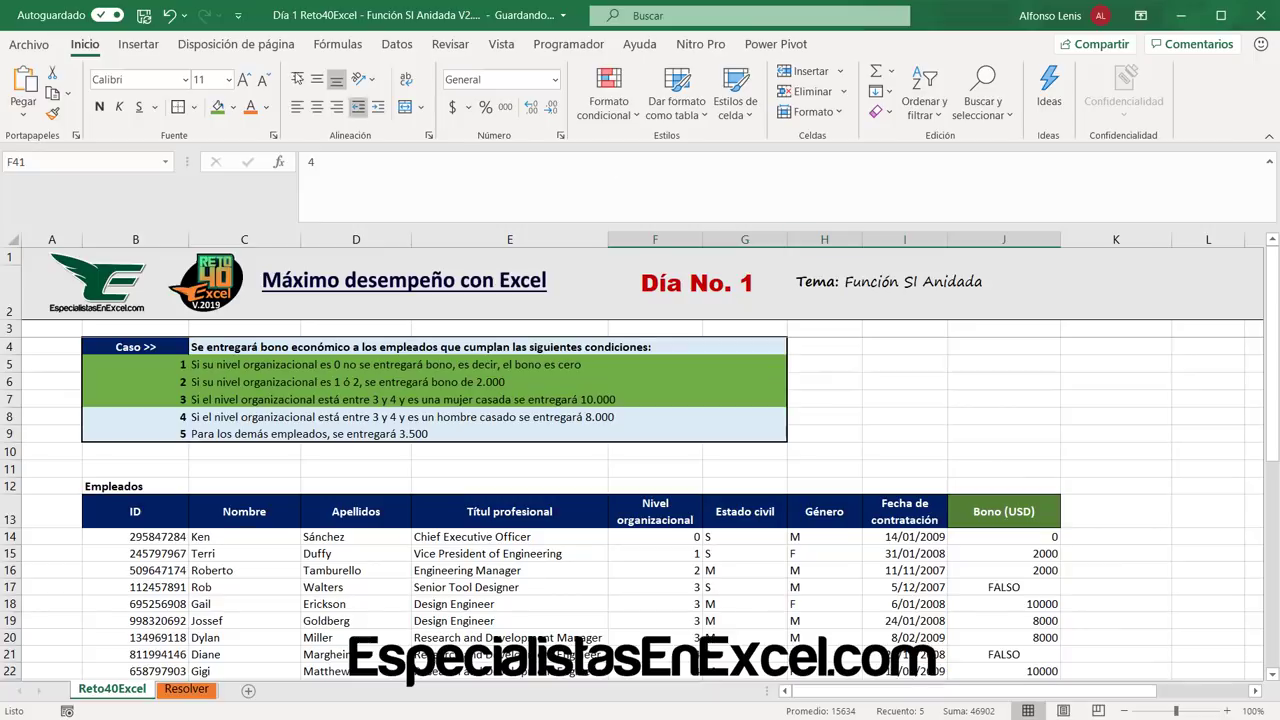
{"action": "scroll", "coordinate": [1053, 497], "scroll_direction": "down", "scroll_amount": 1}
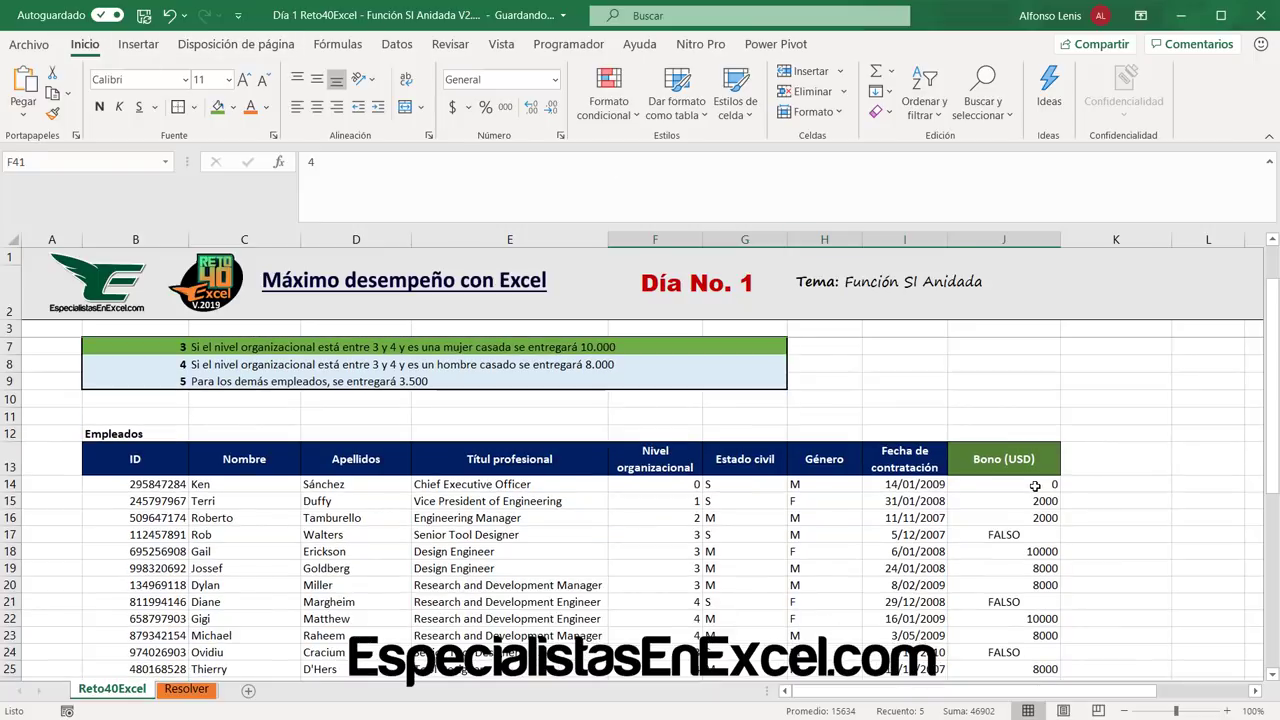
{"action": "left_click", "coordinate": [1036, 484]}
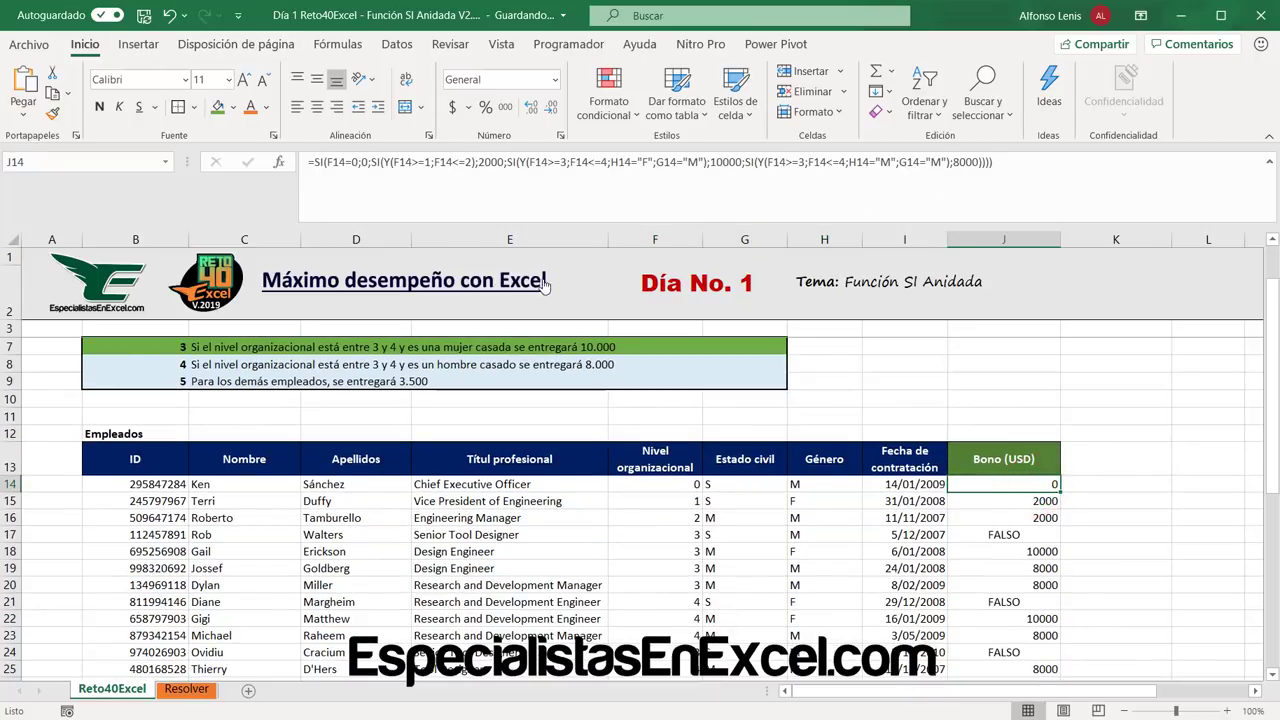
{"action": "left_click", "coordinate": [123, 368]}
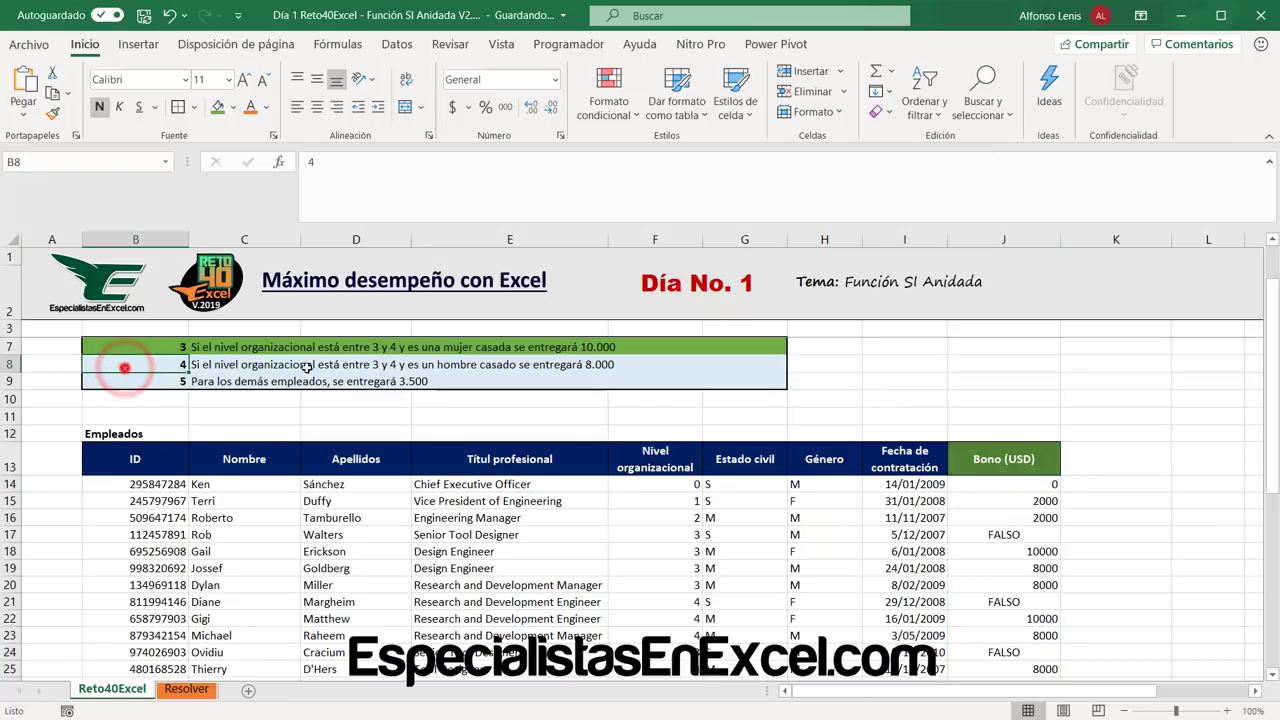
{"action": "left_click_drag", "start_coordinate": [123, 368], "coordinate": [722, 358]}
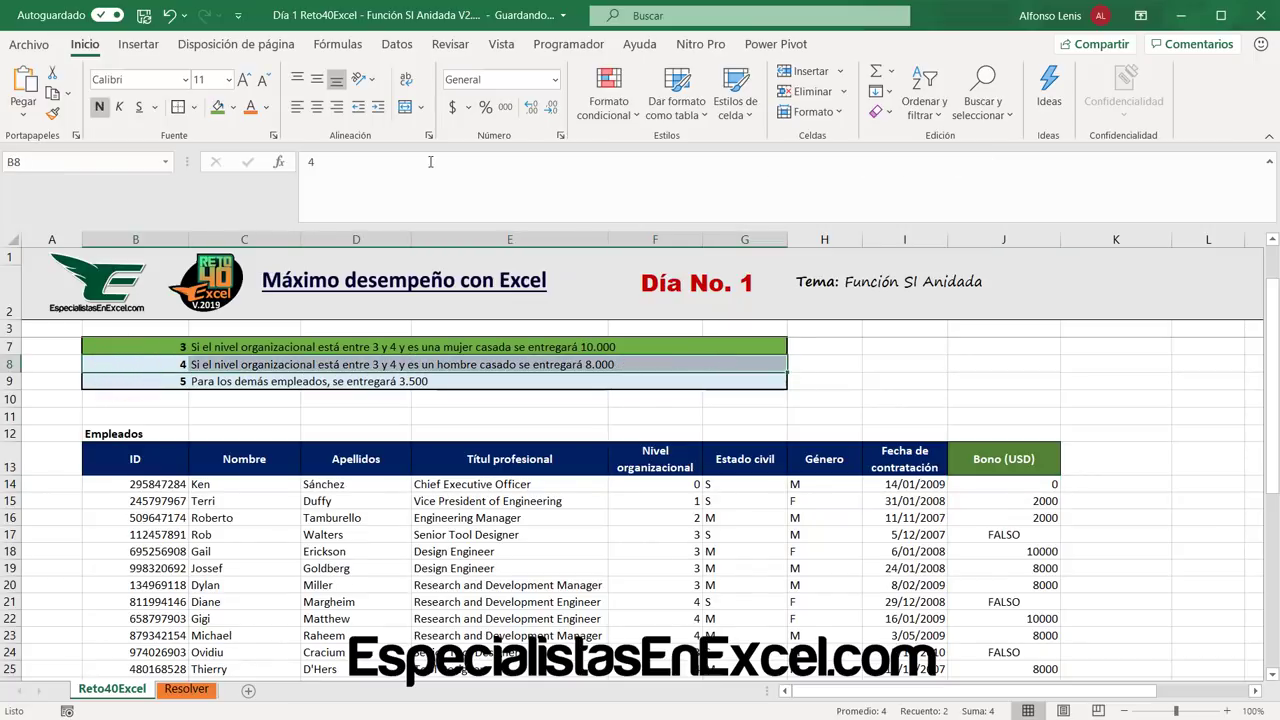
{"action": "left_click", "coordinate": [216, 107]}
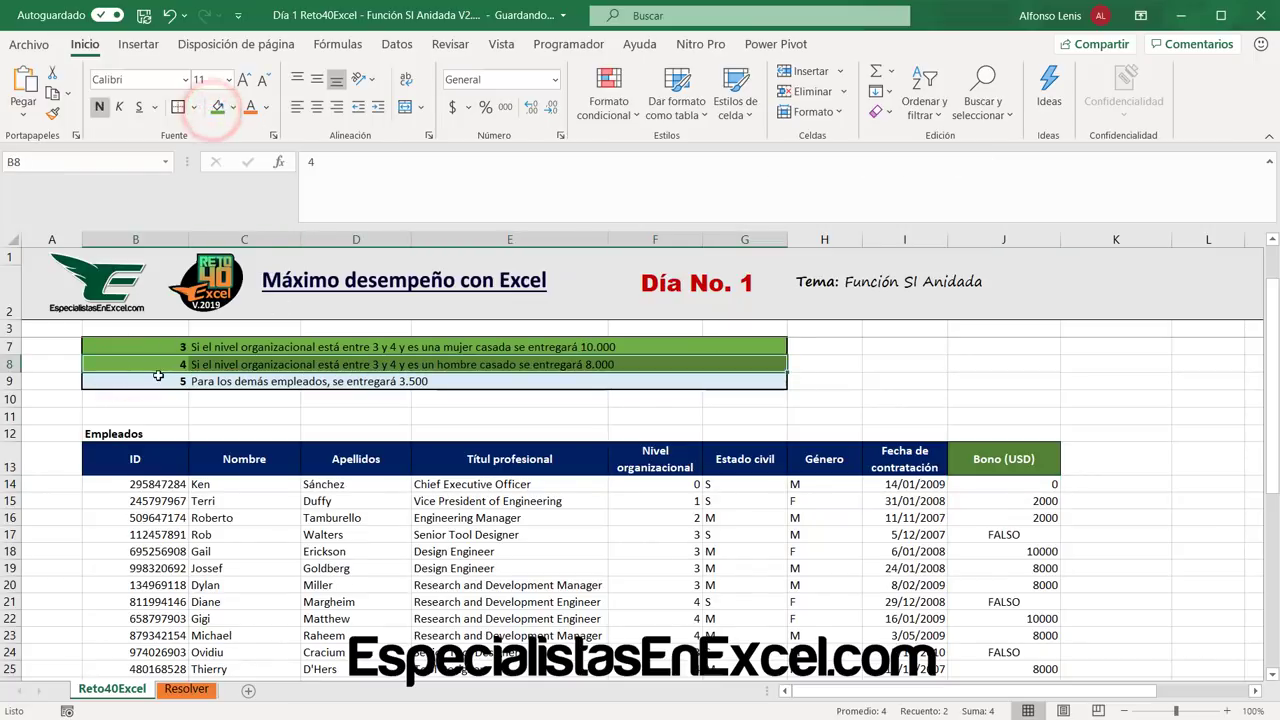
Add 3500 as the value-if-false argument of the innermost SI in J14's formula, covering condition 5 for all other employees.
{"action": "left_click", "coordinate": [156, 381]}
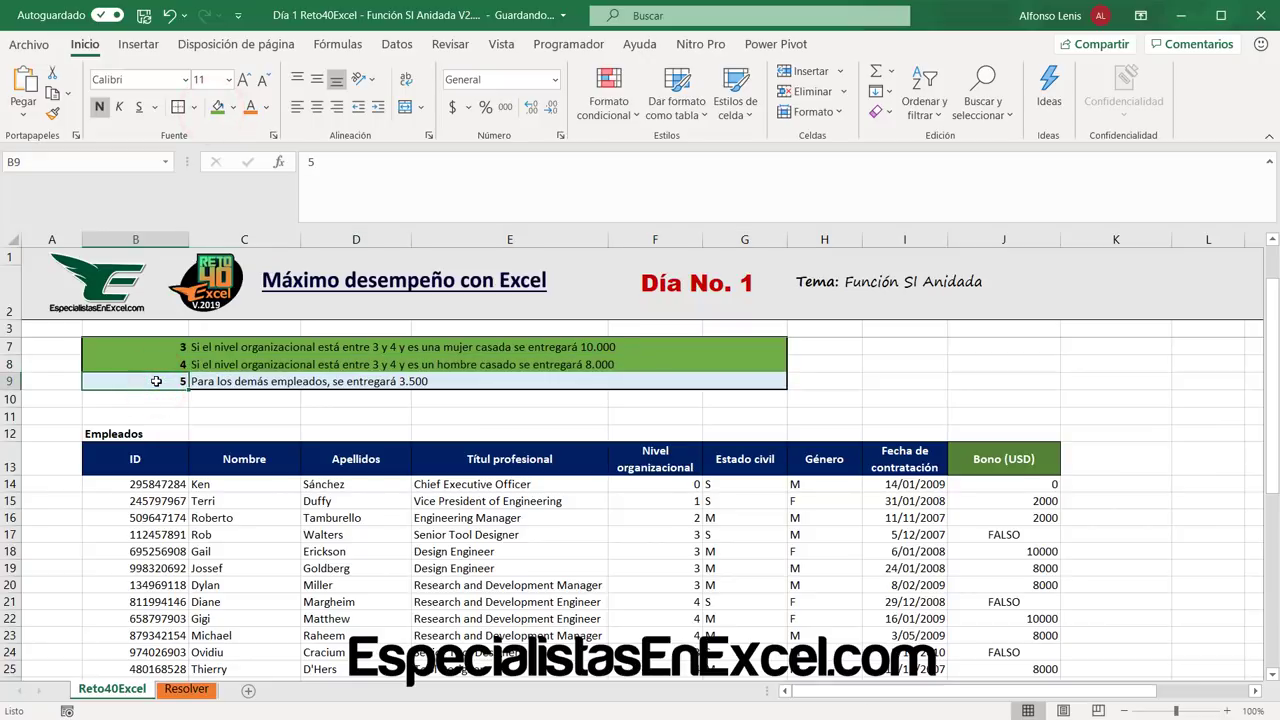
{"action": "left_click", "coordinate": [1025, 537]}
{"action": "left_click", "coordinate": [1034, 603]}
{"action": "scroll", "coordinate": [1034, 604], "scroll_direction": "down", "scroll_amount": 8}
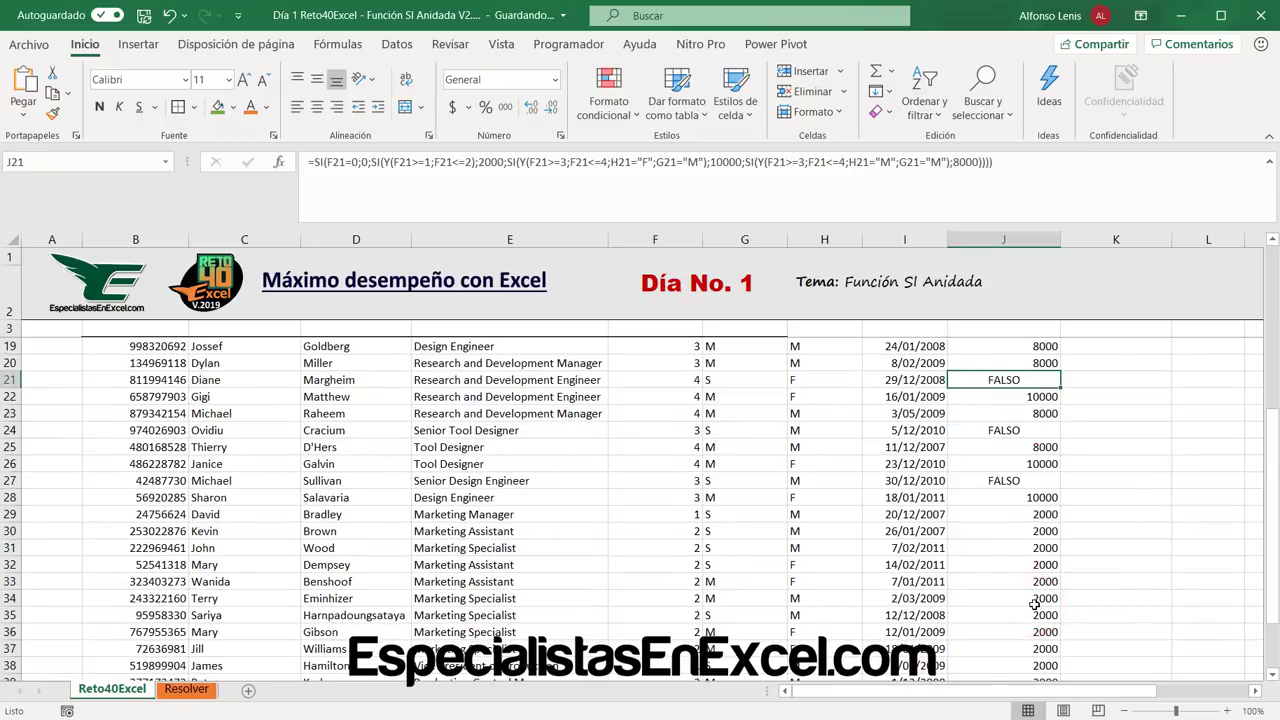
{"action": "scroll", "coordinate": [1034, 603], "scroll_direction": "up", "scroll_amount": 10}
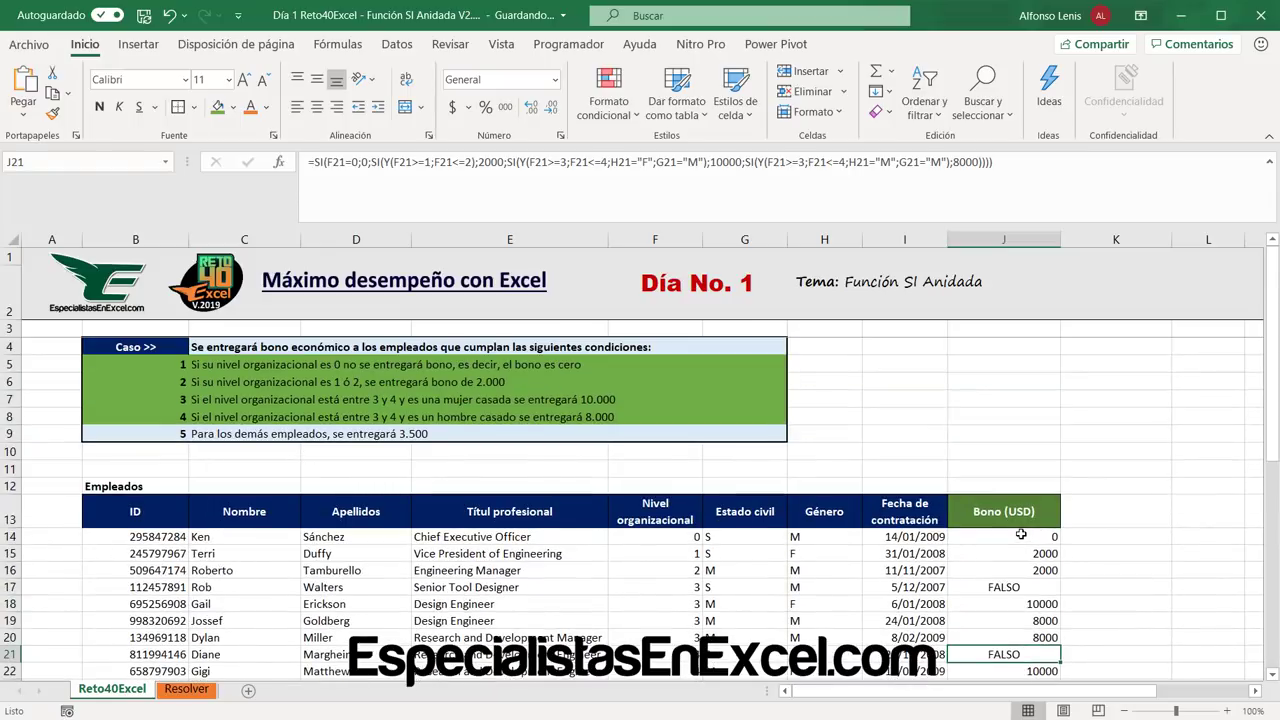
{"action": "left_click", "coordinate": [1022, 536]}
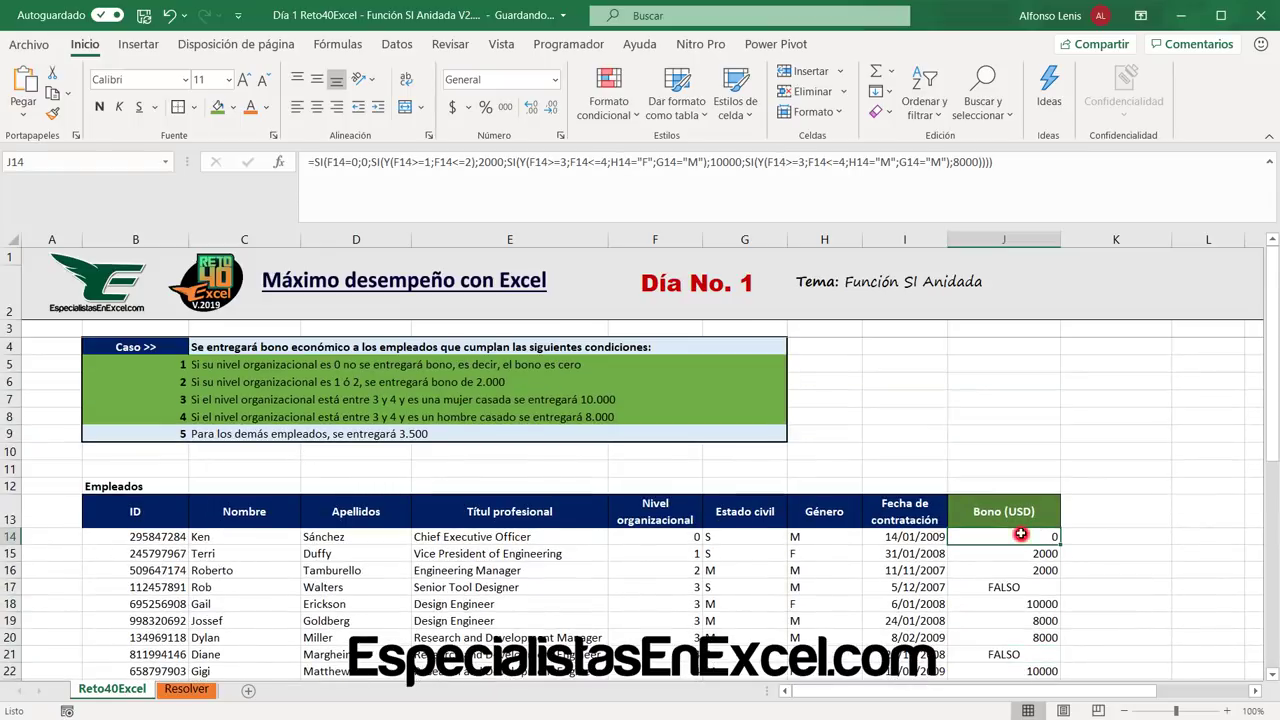
{"action": "left_click", "coordinate": [975, 160]}
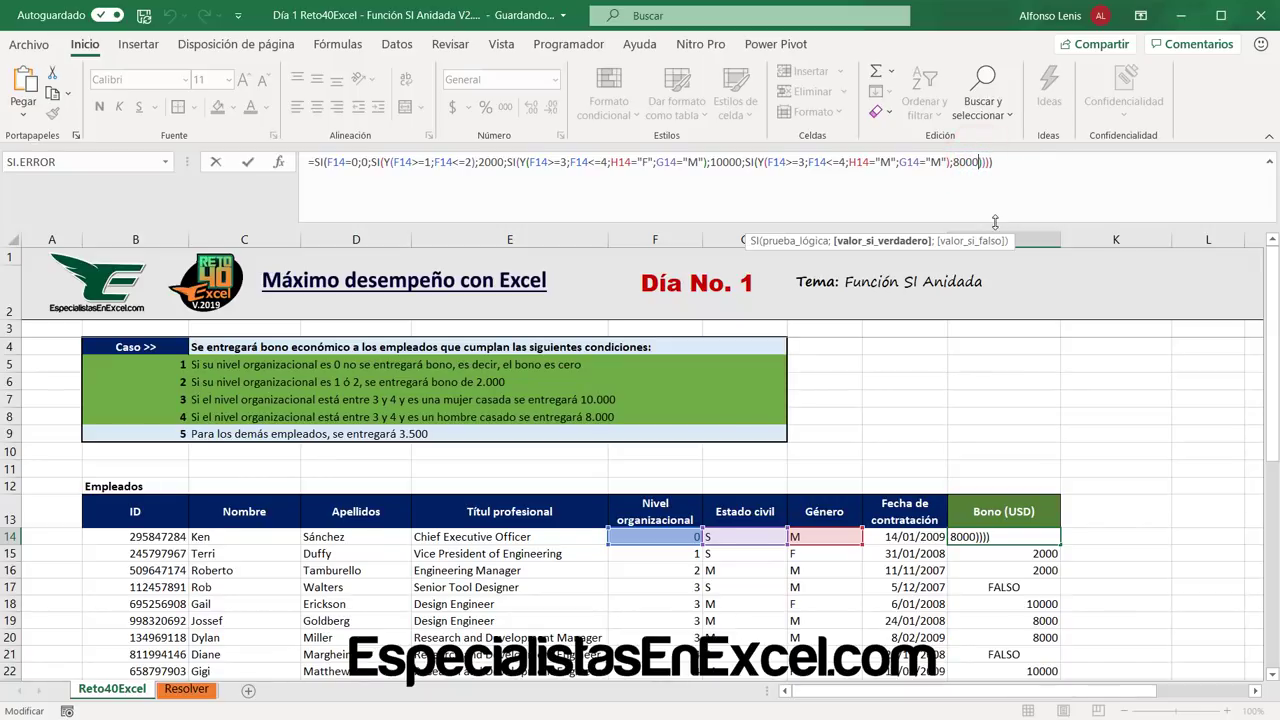
{"action": "type", "text": ";"}
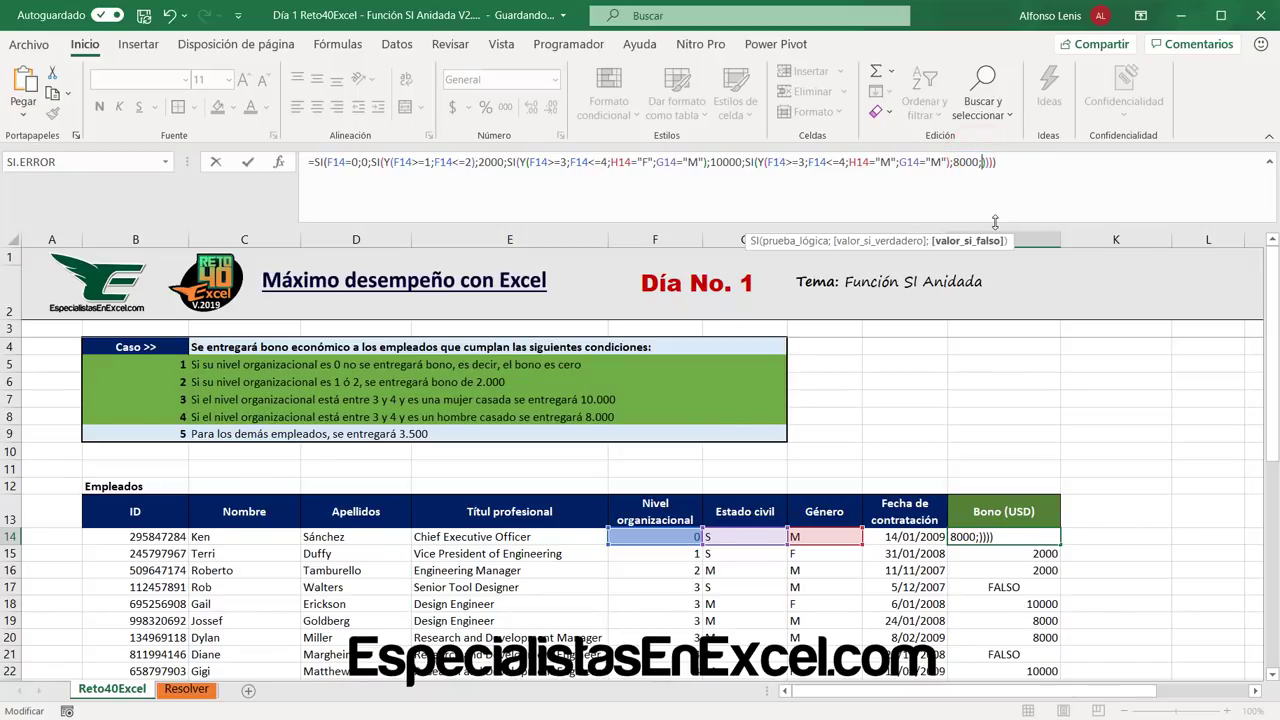
{"action": "type", "text": "3500"}
{"action": "key", "text": "Return"}
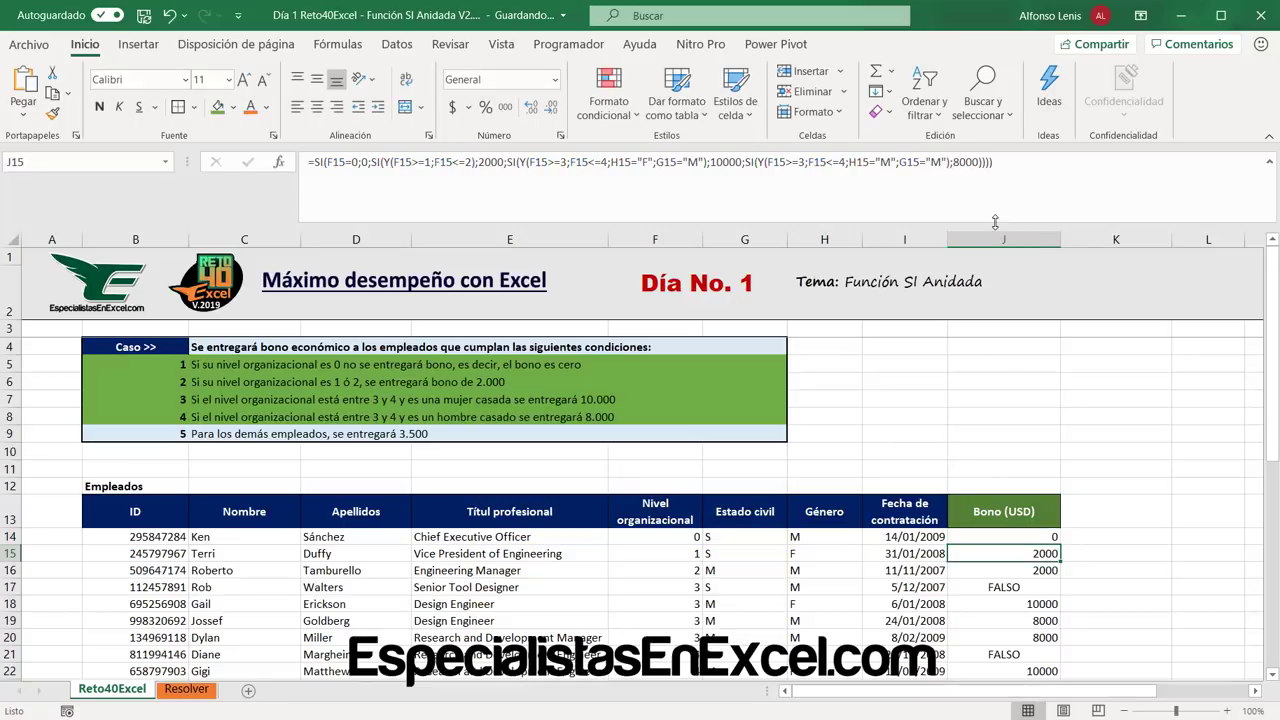
Copy the completed J14 formula down the Bono (USD) column to row 42 and check the bonus in J40.
{"action": "left_click", "coordinate": [1040, 536]}
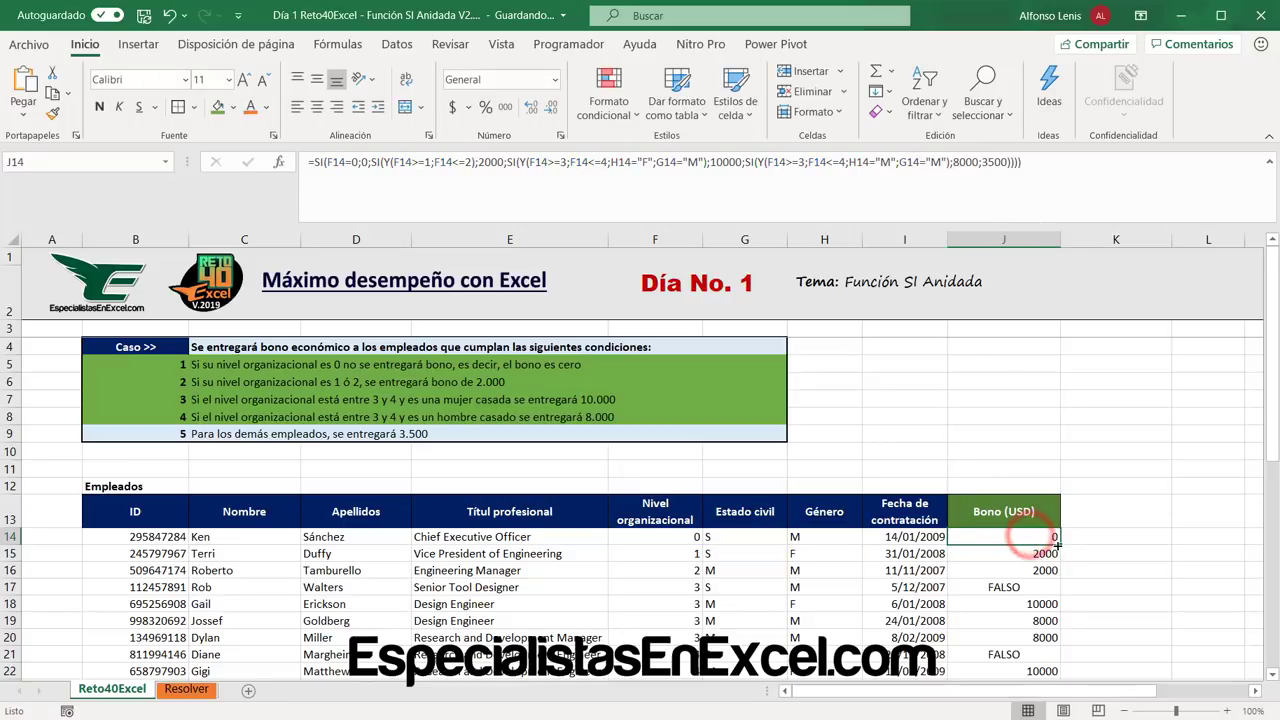
{"action": "double_click", "coordinate": [1059, 545]}
{"action": "scroll", "coordinate": [1045, 550], "scroll_direction": "down", "scroll_amount": 8}
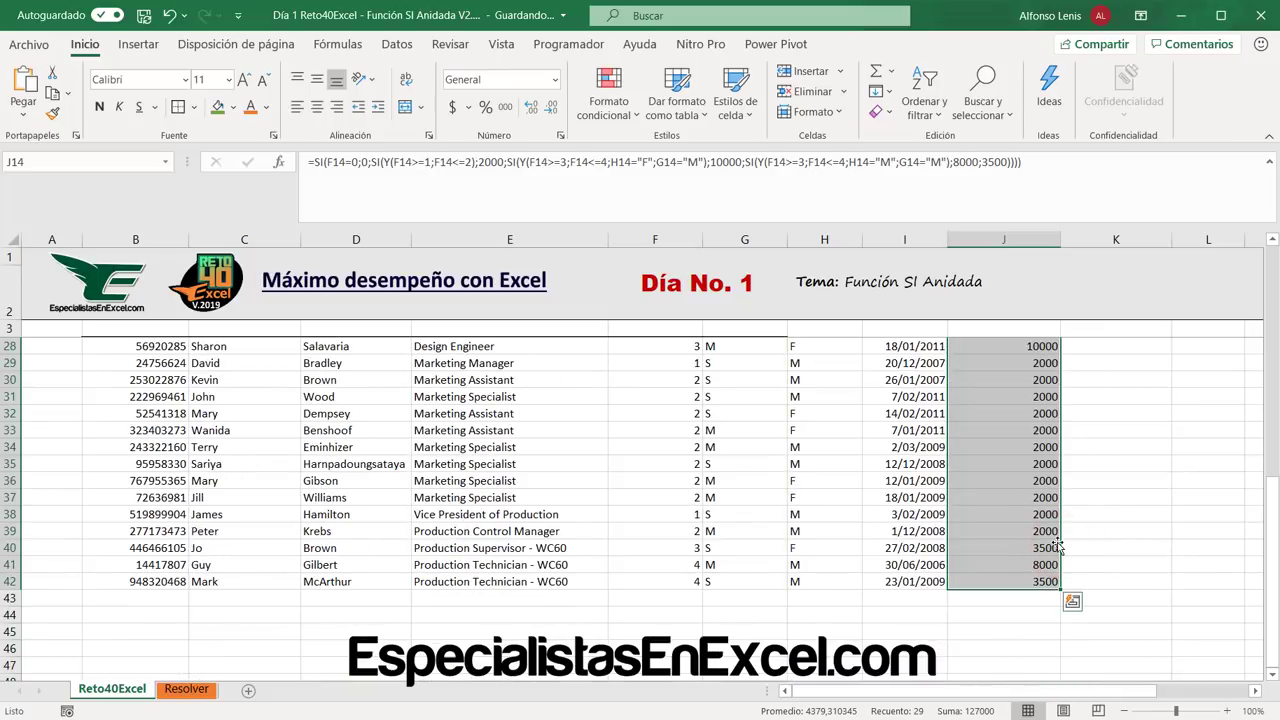
{"action": "left_click", "coordinate": [1029, 554]}
{"action": "scroll", "coordinate": [1040, 530], "scroll_direction": "up", "scroll_amount": 8}
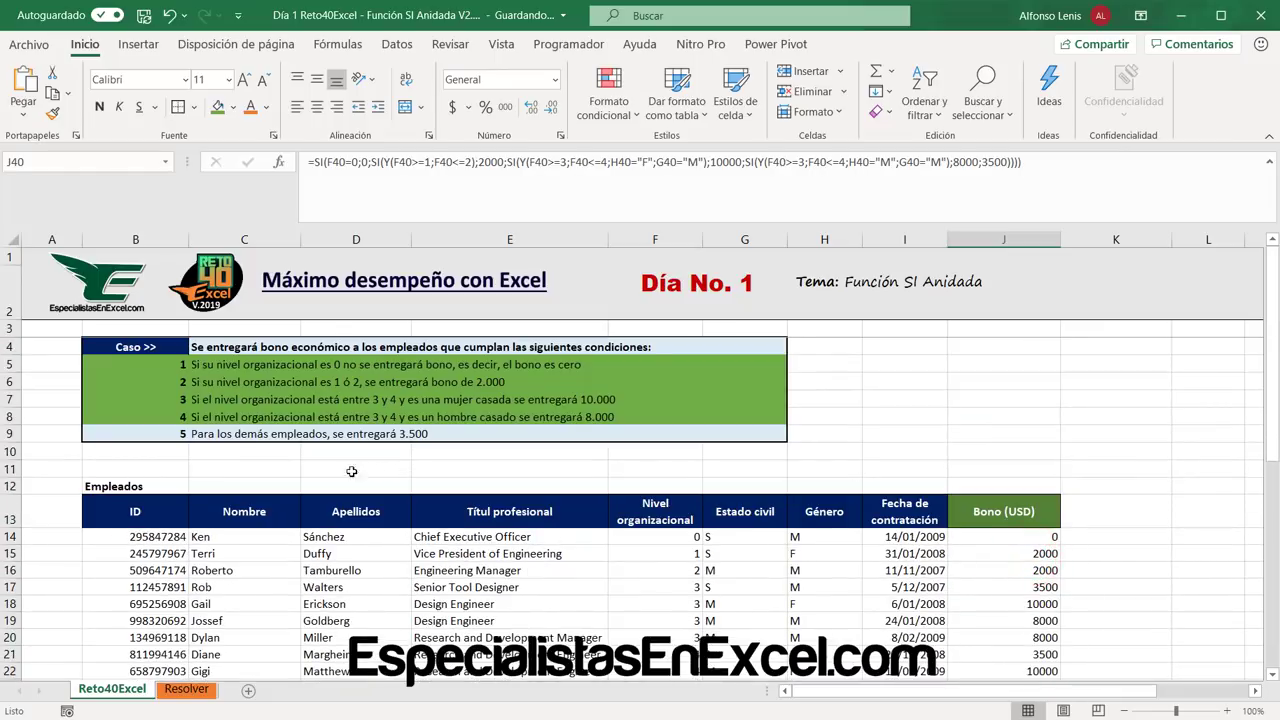
Shade the condition 5 row, B9:G9, with the same green fill as the other conditions.
{"action": "left_click_drag", "start_coordinate": [162, 440], "coordinate": [778, 435]}
{"action": "left_click", "coordinate": [217, 107]}
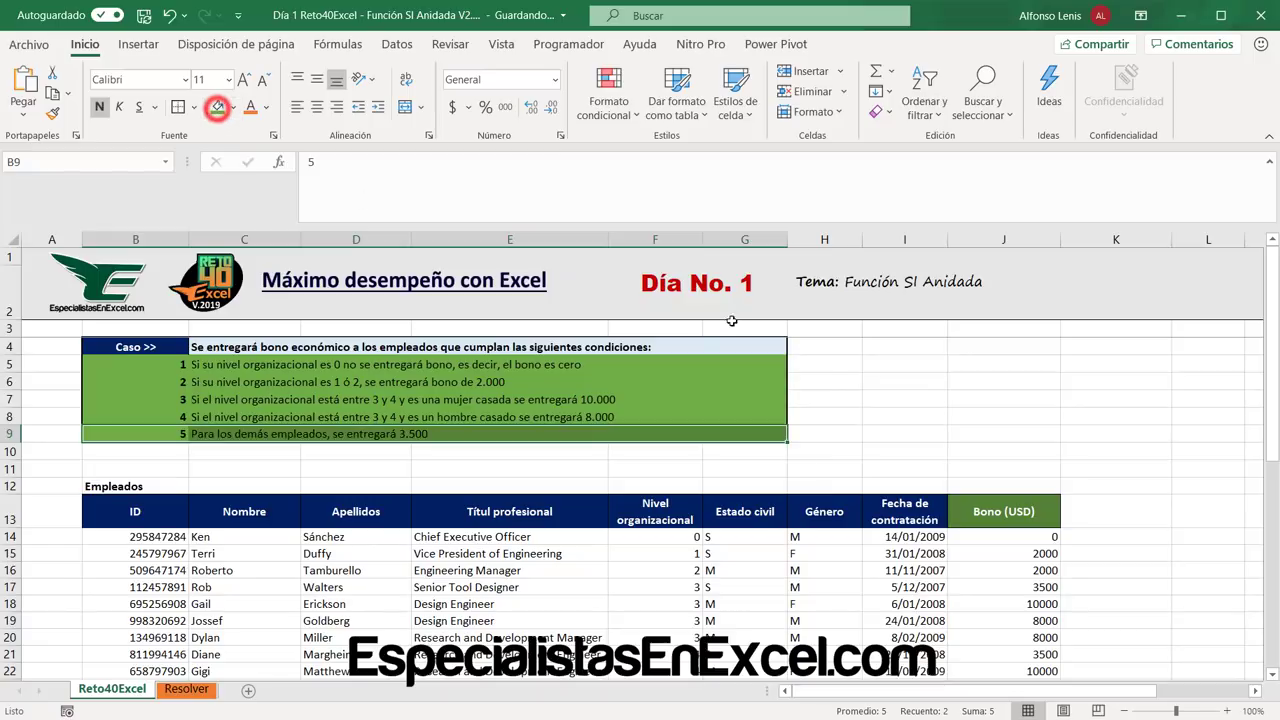
{"action": "left_click", "coordinate": [922, 392]}
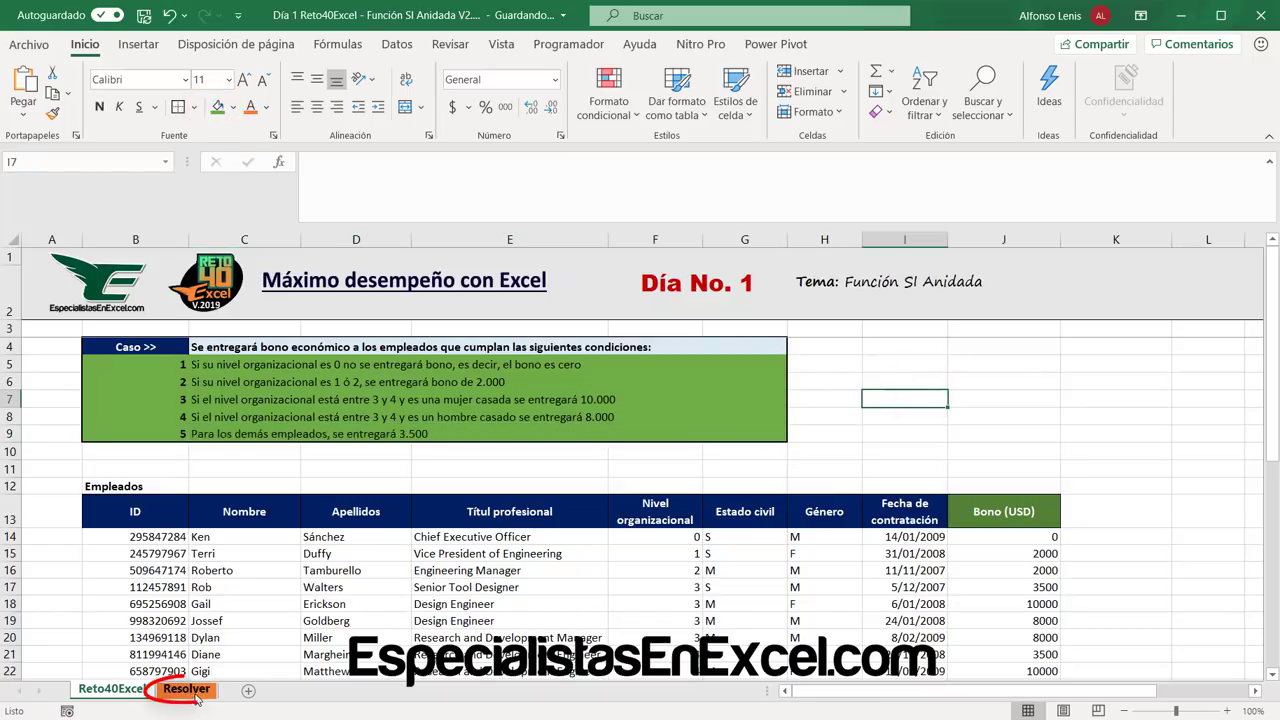
Review the finished nested SI formula in J14 and its copy in J16.
{"action": "left_click", "coordinate": [822, 401]}
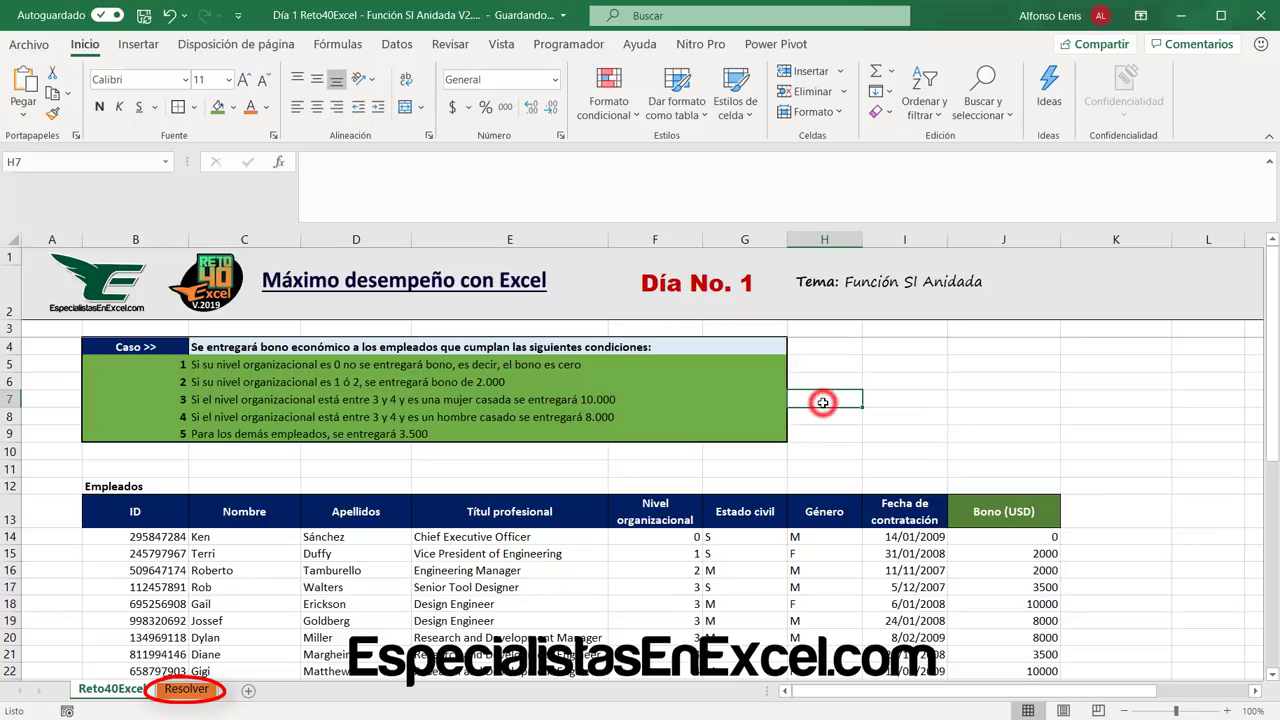
{"action": "left_click", "coordinate": [1003, 539]}
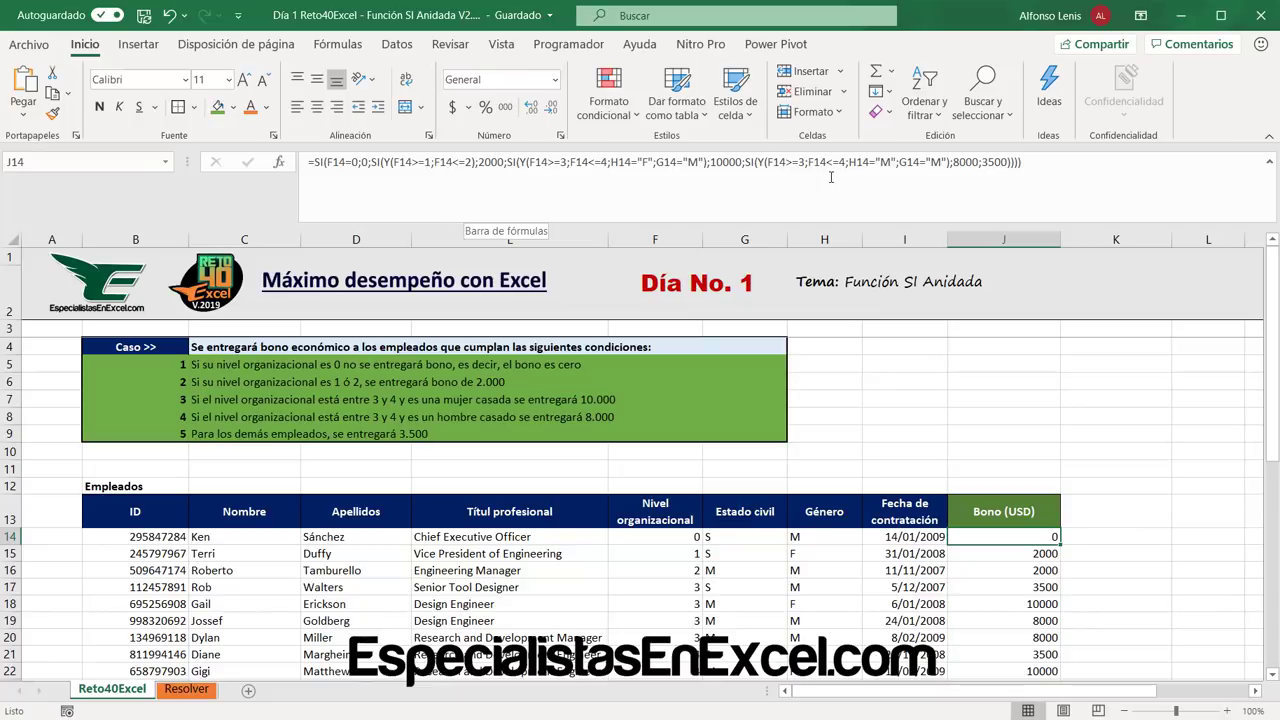
{"action": "left_click", "coordinate": [1016, 571]}
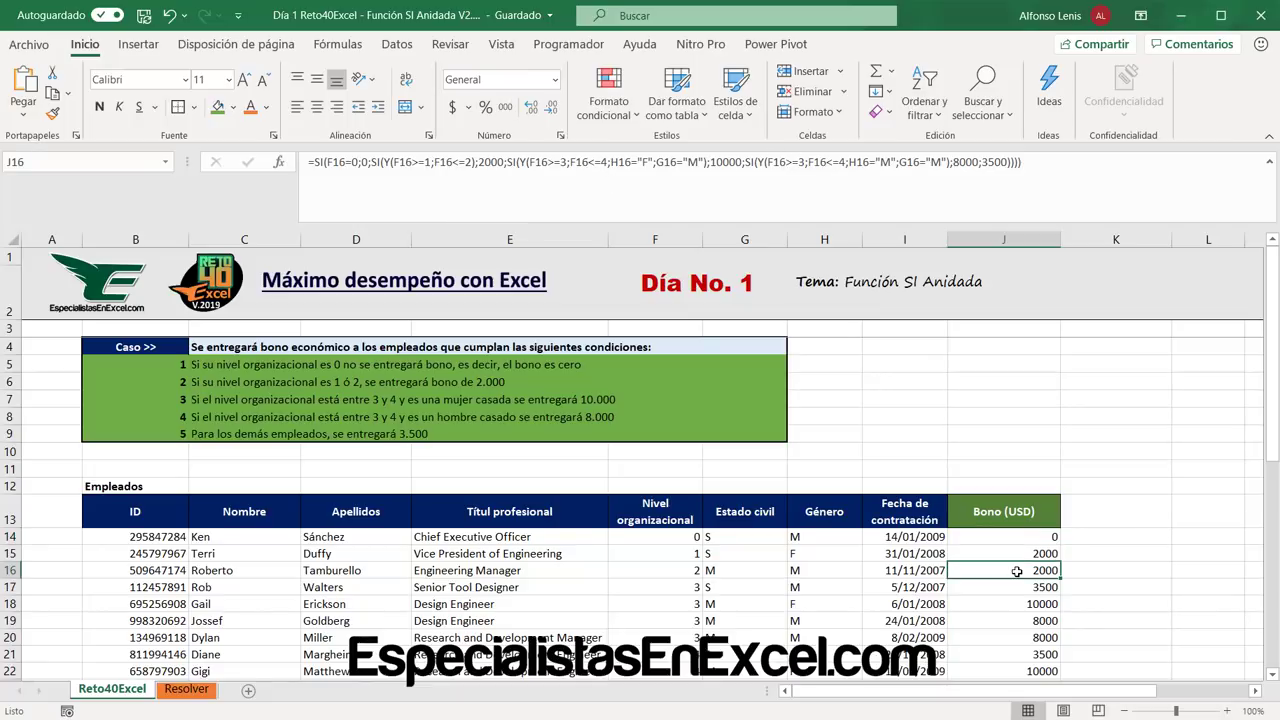